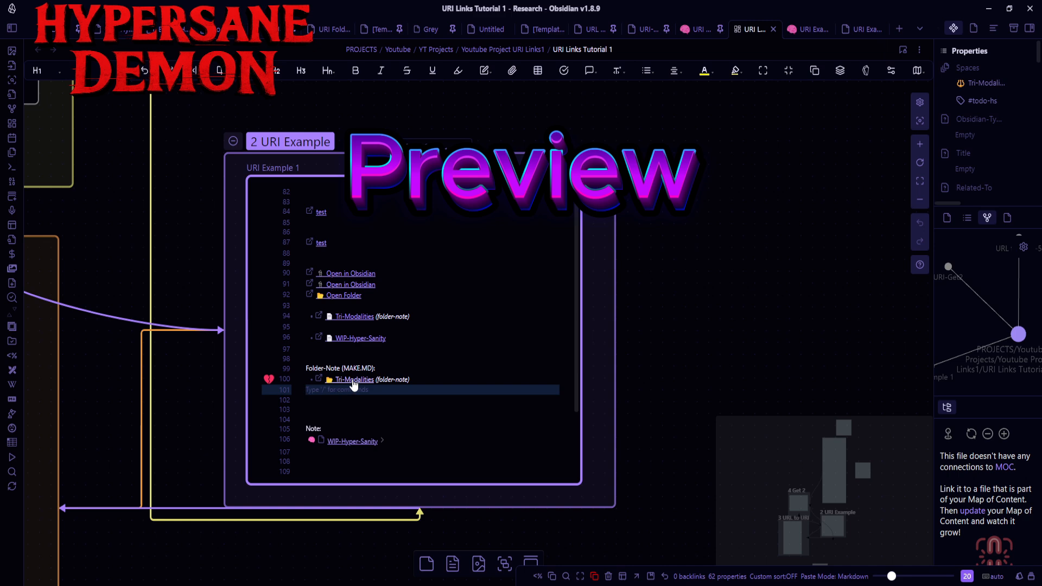
Step: Open the Tri-Modalities folder note through its link in the URI Example 1 card and look through its properties
left_click(354, 379)
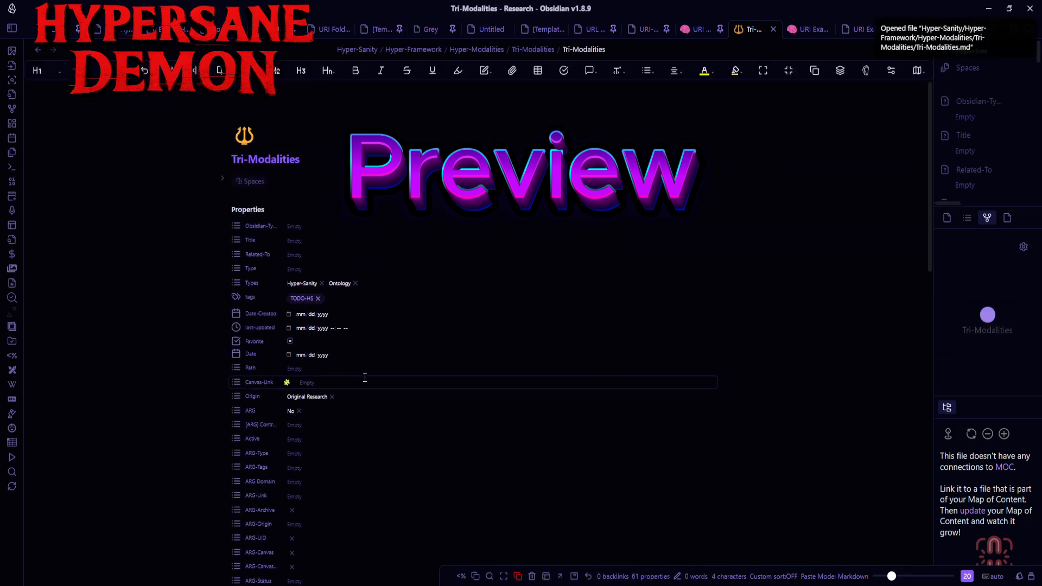
scroll(398, 348, "down", 15)
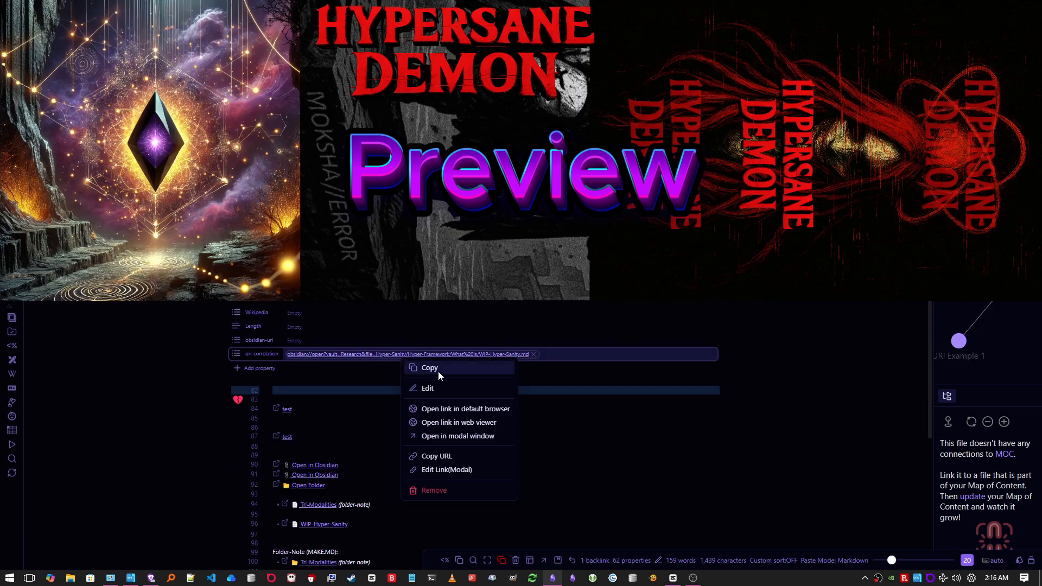
Step: Copy the Obsidian URI stored in the note's uri-correlation property
left_click(438, 370)
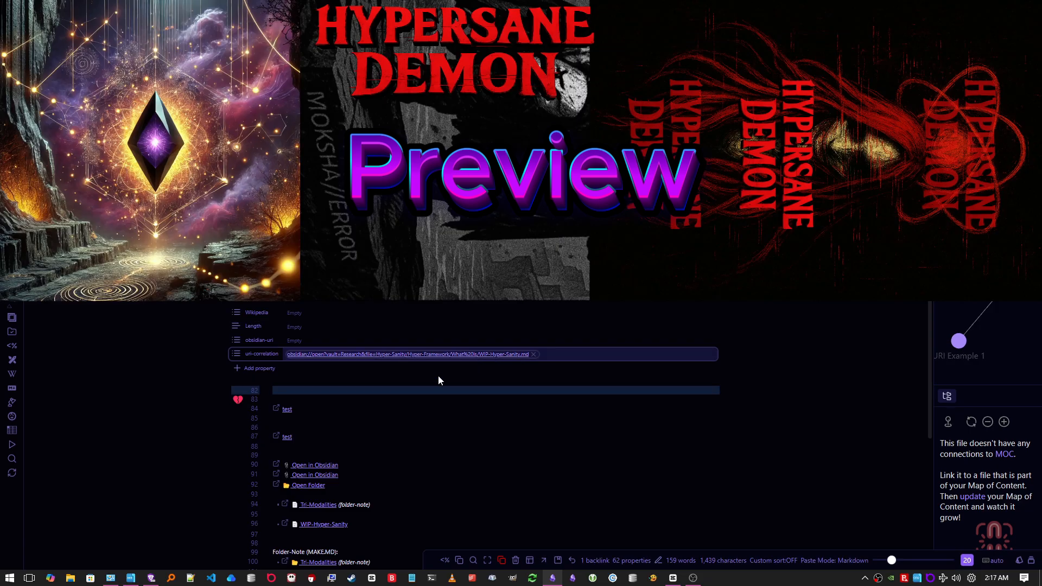
scroll(447, 382, "up", 5)
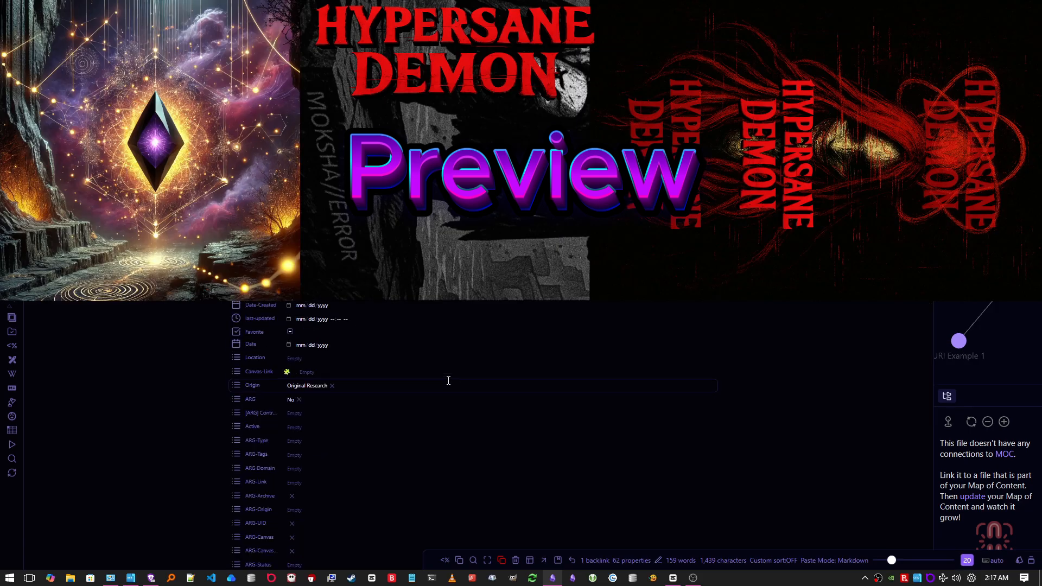
Step: In the file manager, try to create a .lnk shortcut in the Obsidian URI Shortcuts folder, targeting the copied WIP-Hyper-Sanity.md URI
key("alt+Tab")
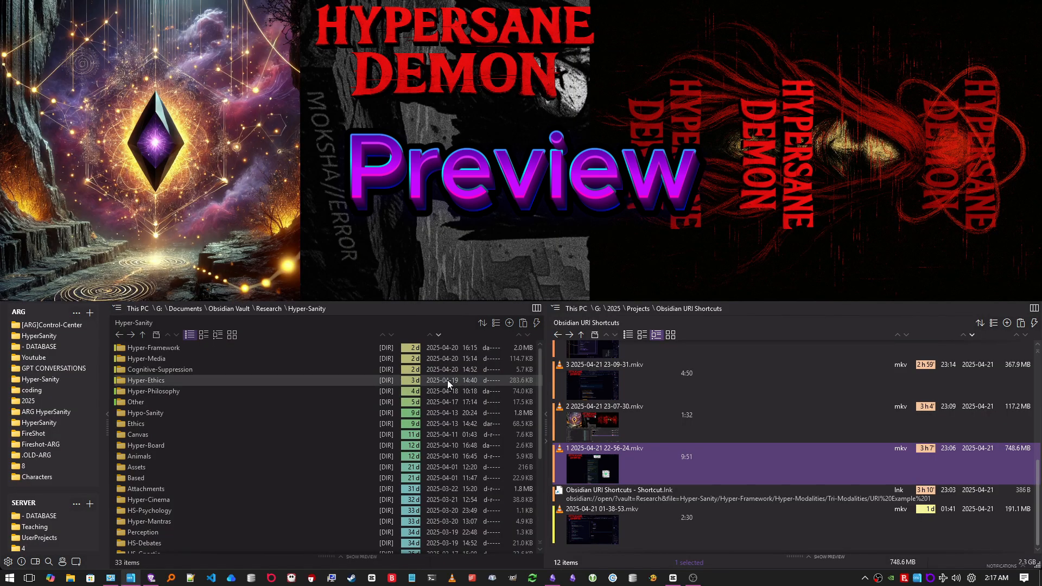
right_click(596, 551)
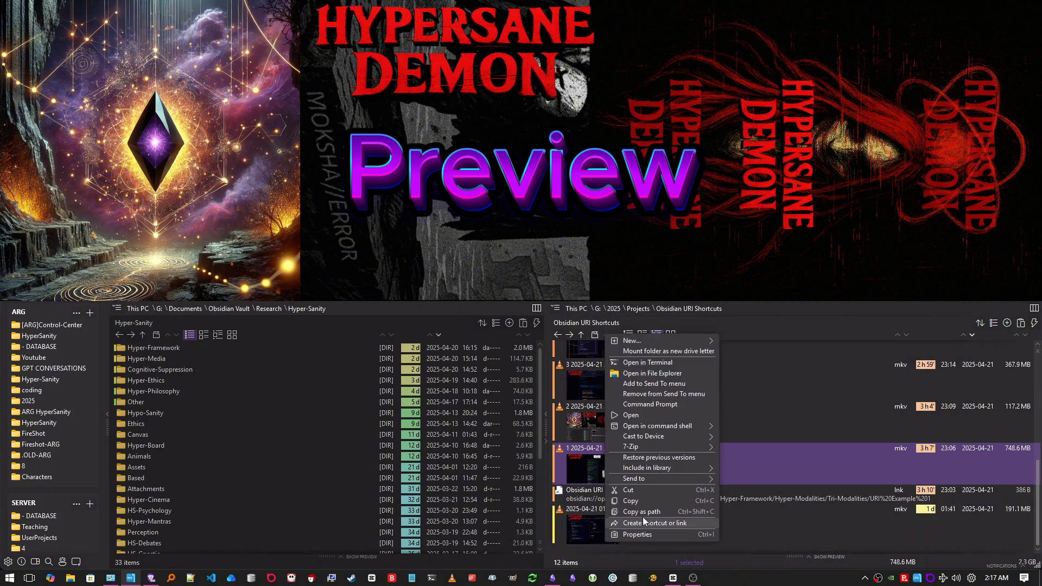
left_click(657, 524)
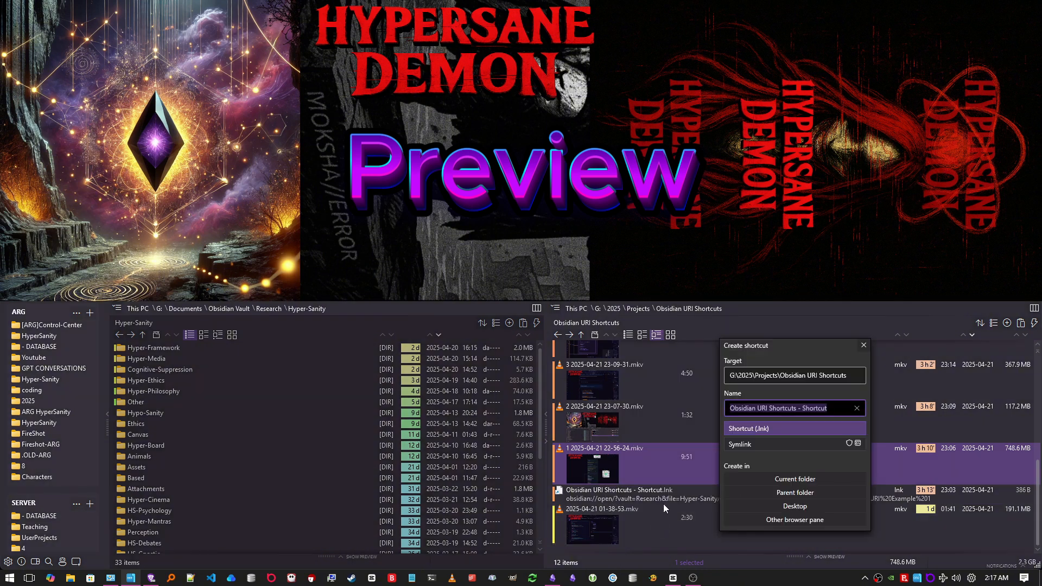
left_click(762, 375)
key("ctrl+a")
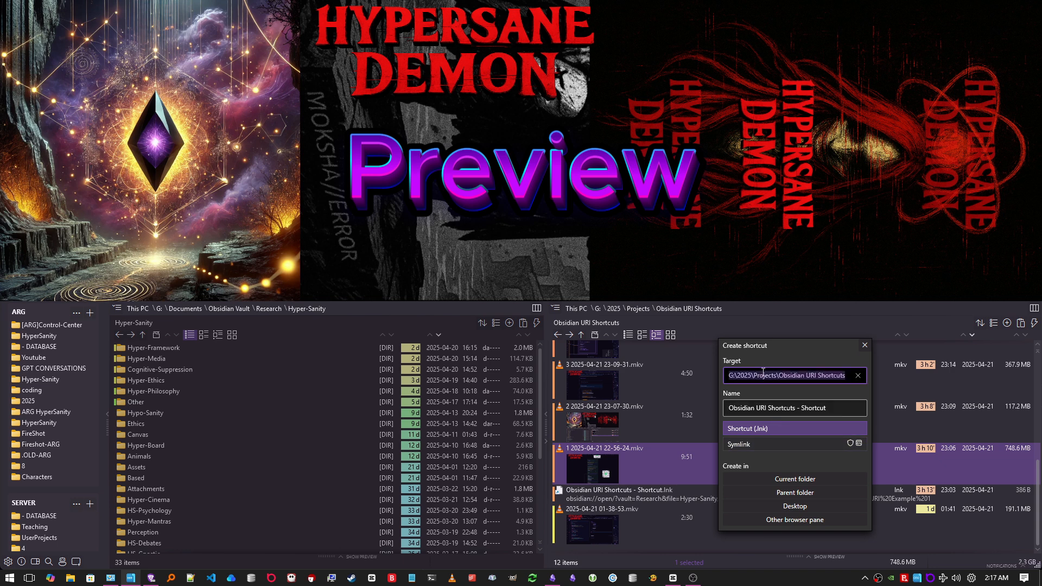
key("BackSpace")
key("ctrl+v")
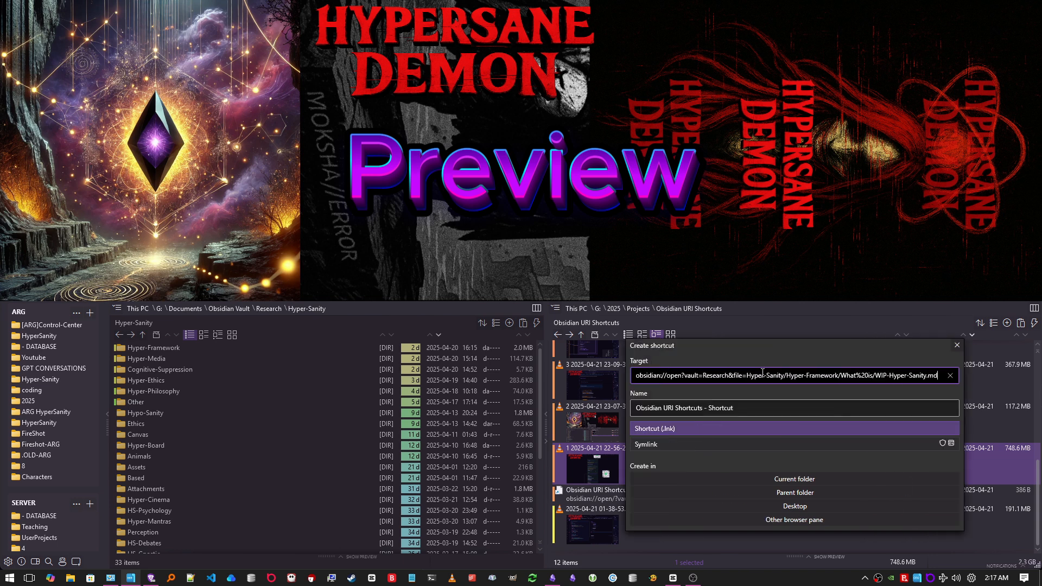
left_click(816, 480)
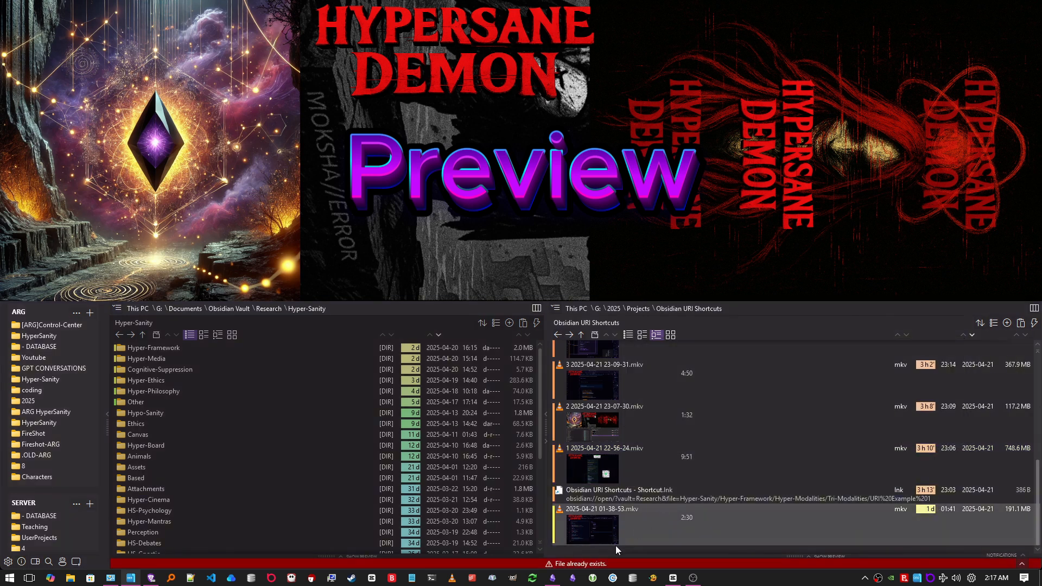
Step: Open the existing "Obsidian URI Shortcuts - Shortcut.lnk" and look through the properties and contents of the note in Obsidian
double_click(608, 493)
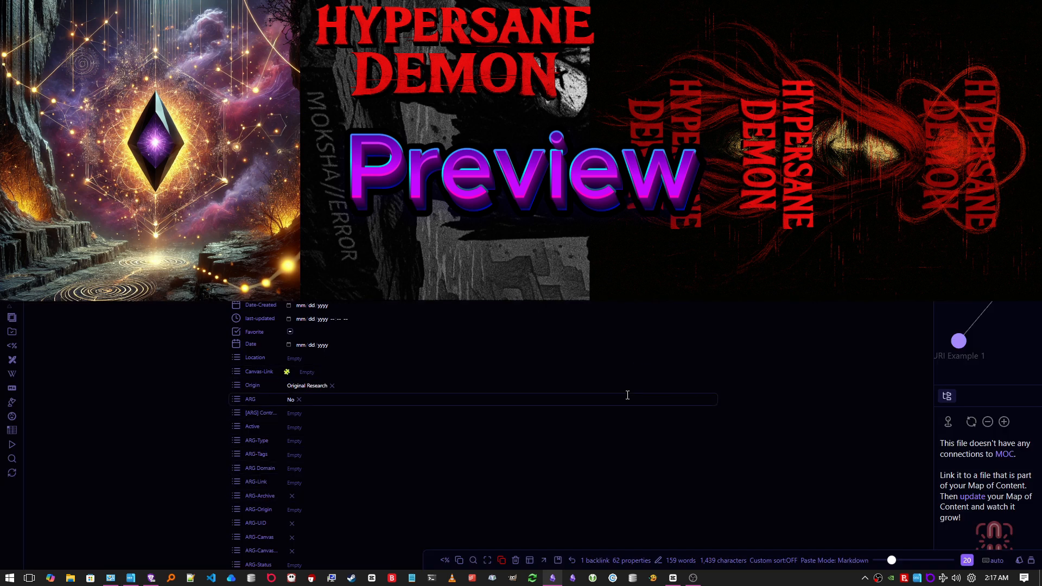
scroll(499, 375, "down", 5)
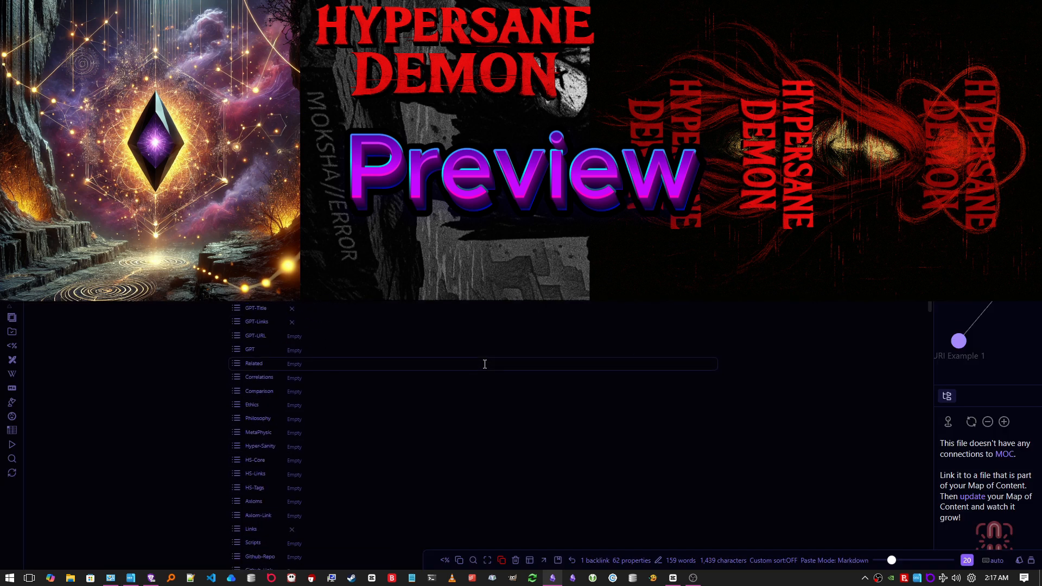
scroll(484, 362, "down", 4)
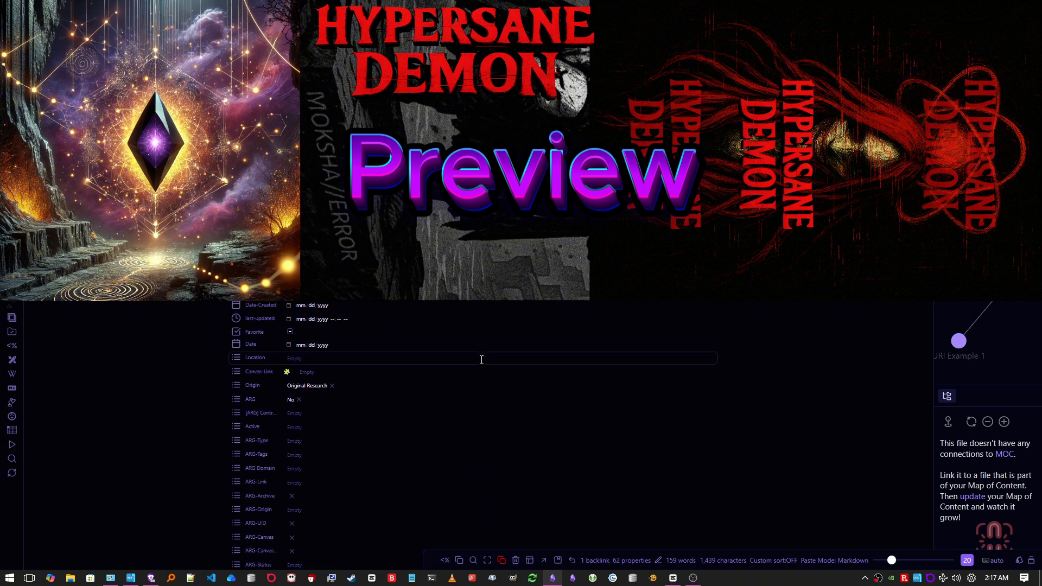
scroll(483, 360, "down", 5)
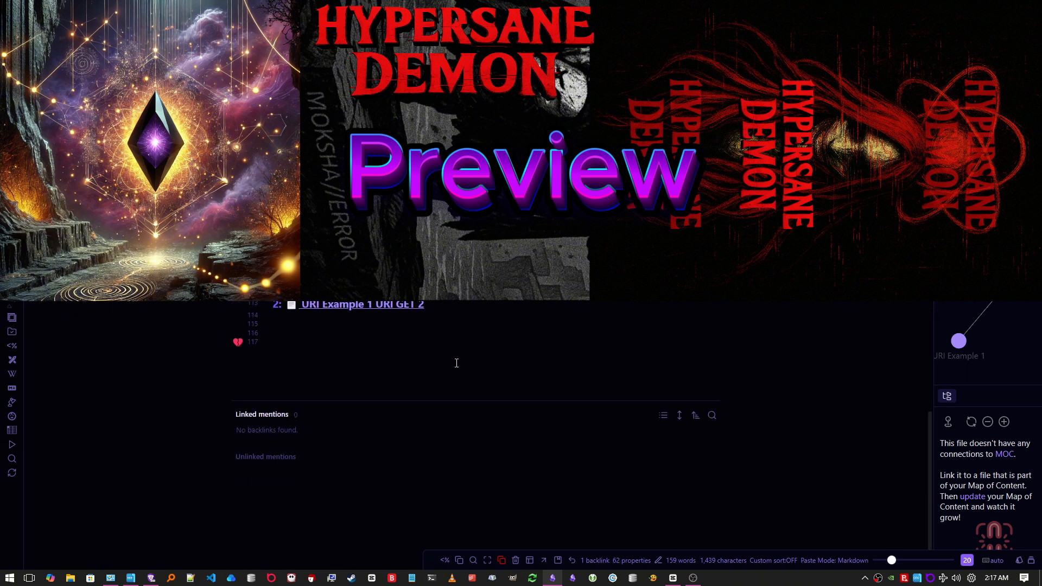
scroll(482, 359, "up", 12)
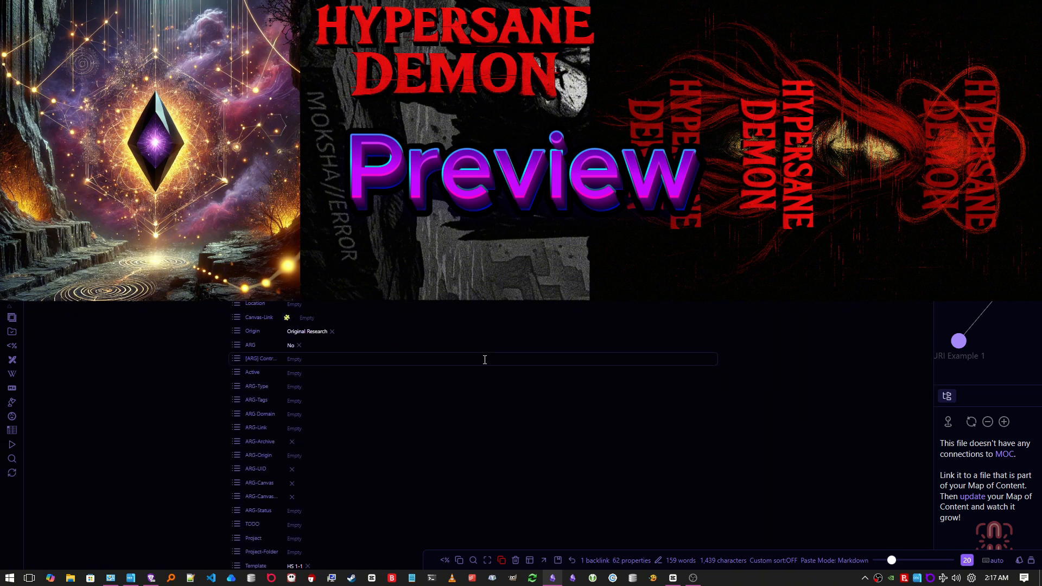
scroll(476, 360, "down", 12)
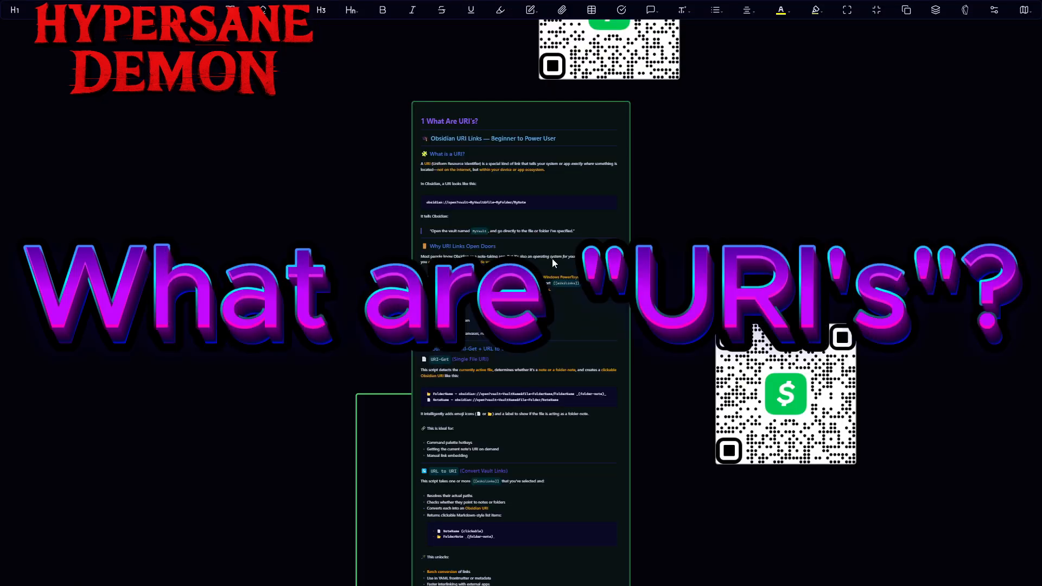
Step: Read the "What Are URI's?" canvas card on what a URI is and why URI links open doors
scroll(552, 258, "up", 5)
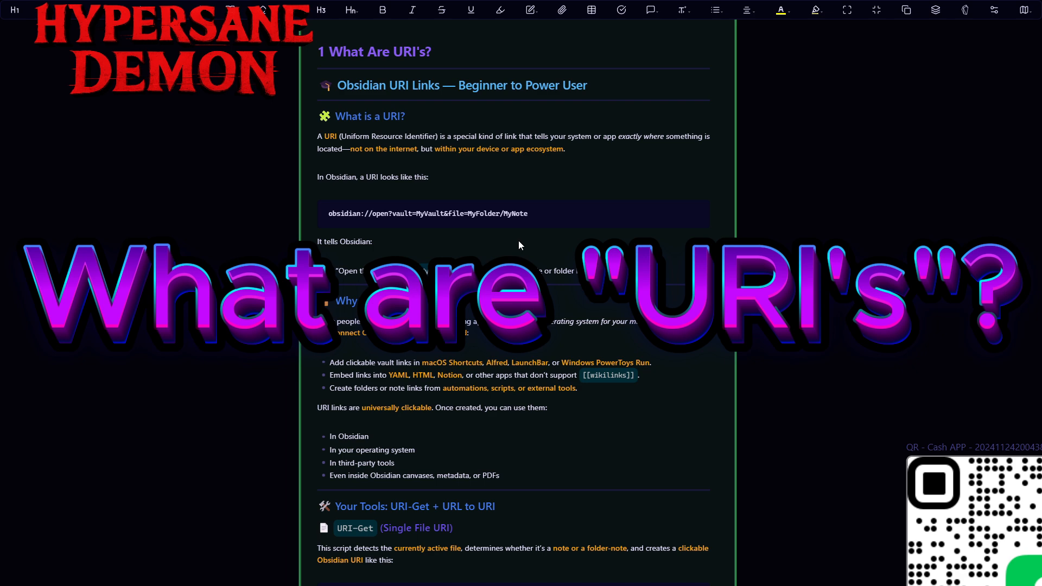
scroll(519, 242, "up", 1)
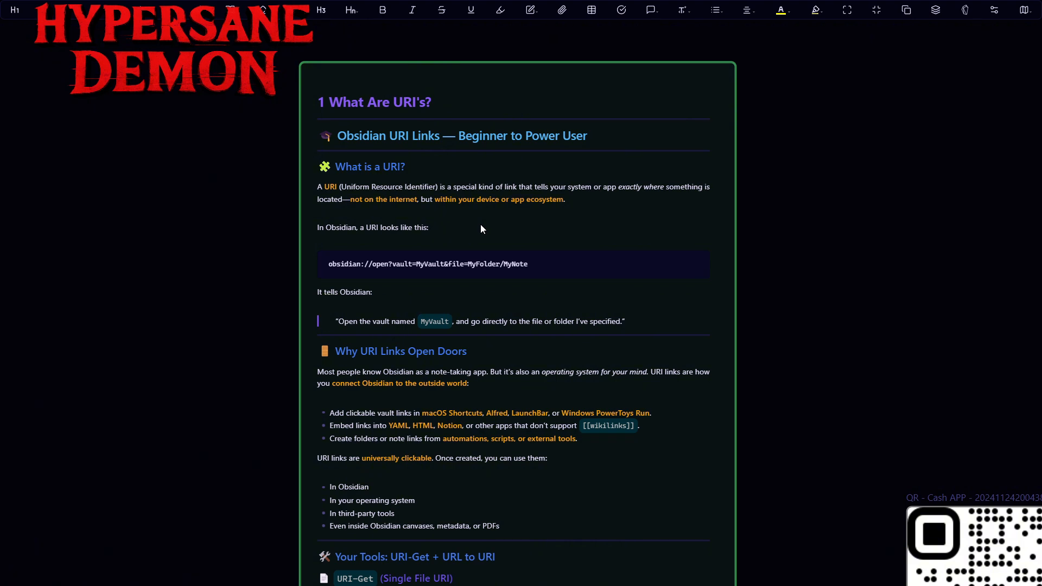
scroll(478, 231, "down", 1)
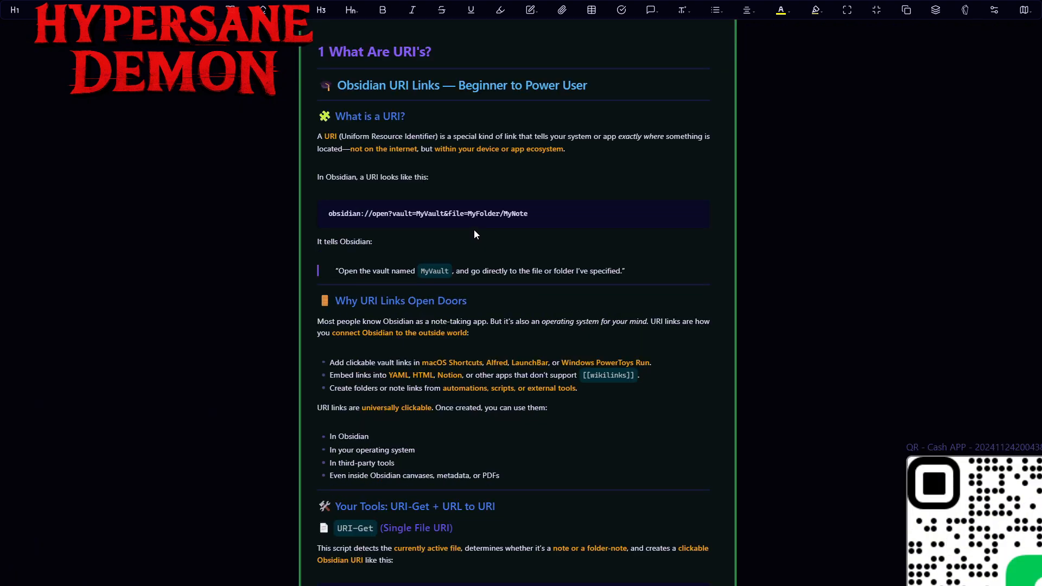
scroll(448, 274, "down", 1)
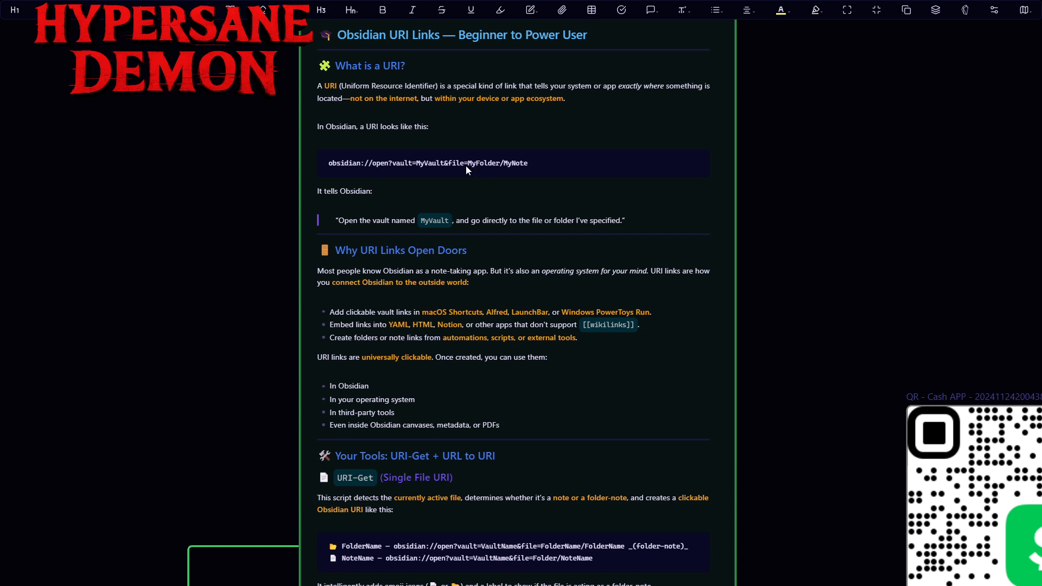
scroll(385, 216, "down", 1)
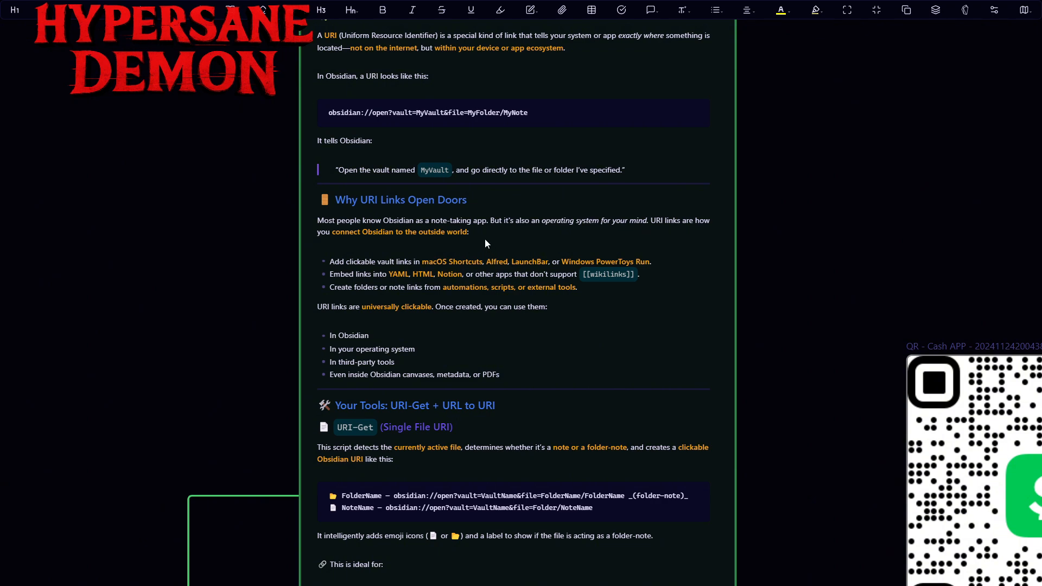
scroll(486, 249, "down", 1)
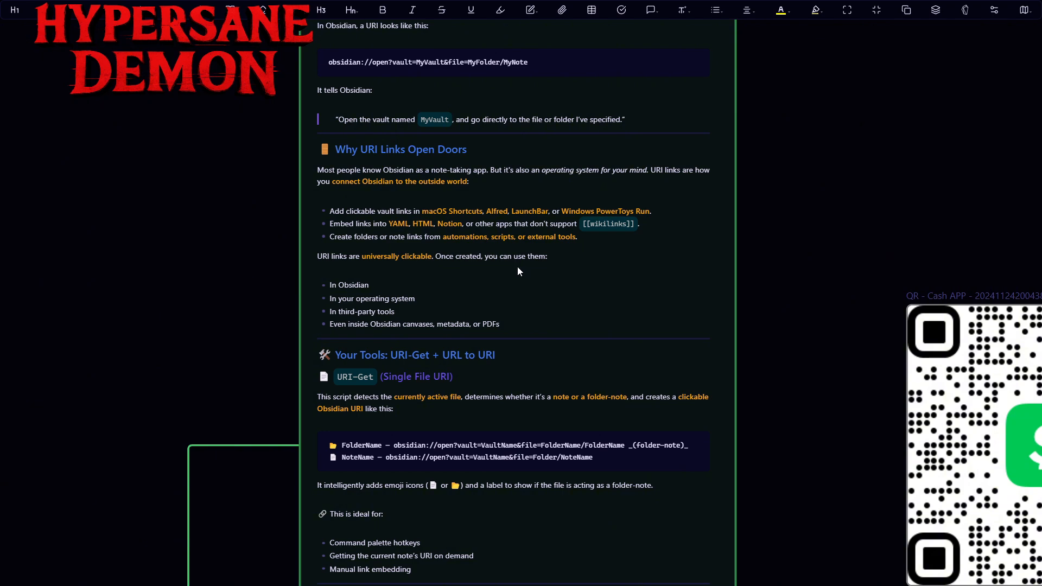
scroll(517, 268, "down", 1)
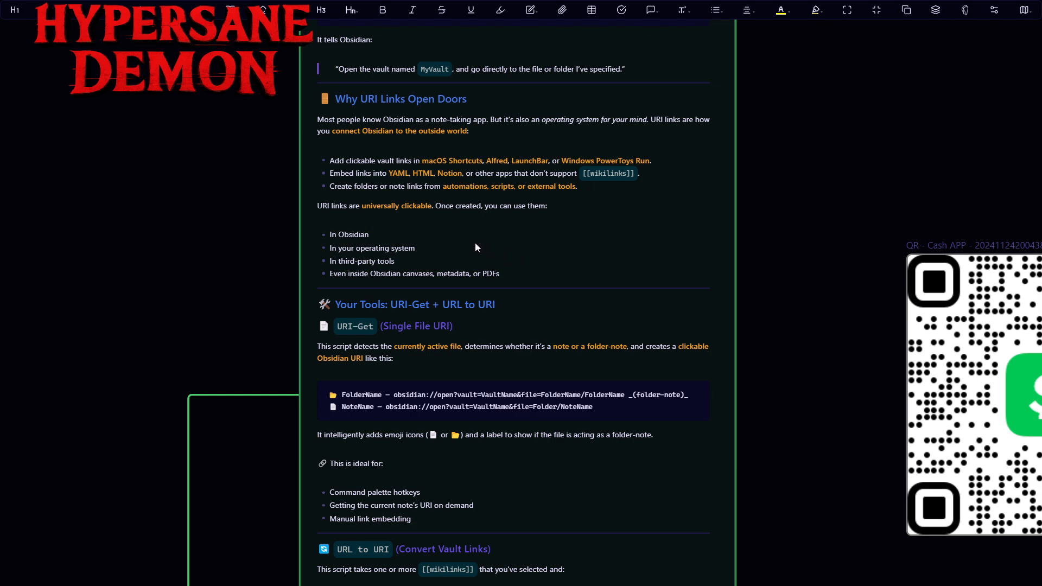
scroll(474, 247, "down", 1)
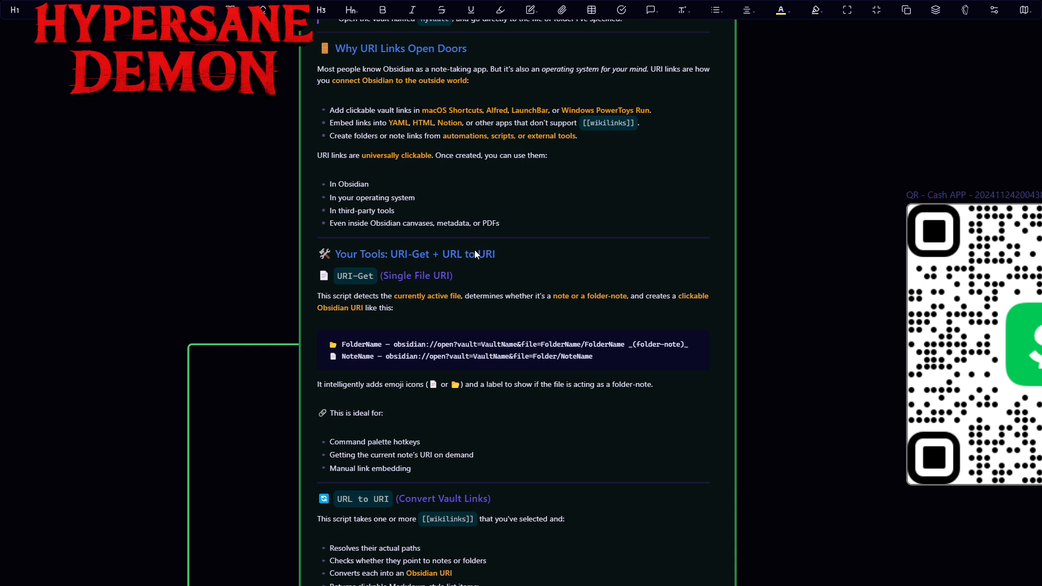
Step: Read the card's URI-Get, URL to URI and summary sections, then go to the 2 URI Example group on the canvas
scroll(478, 252, "down", 1)
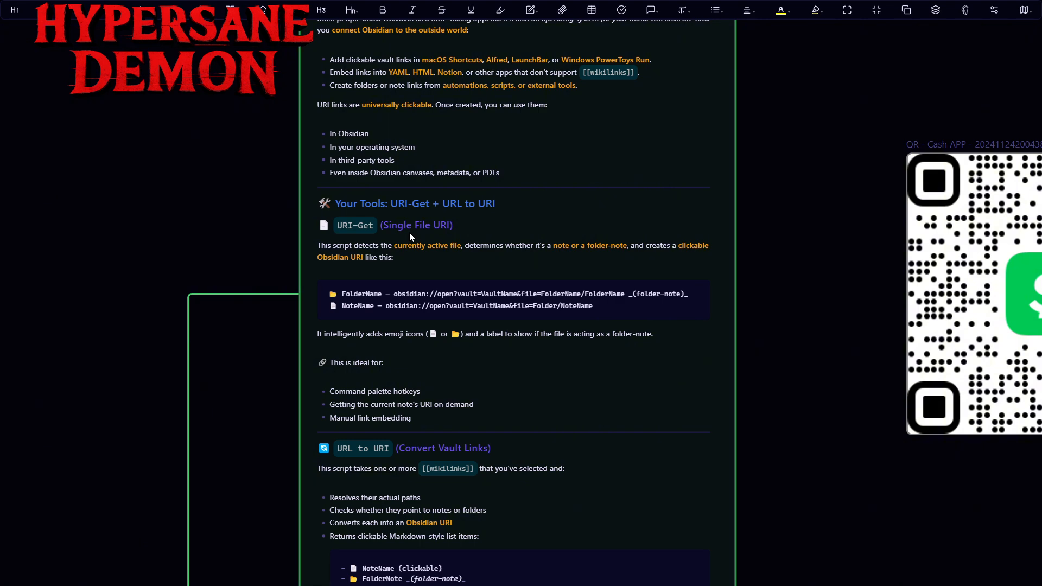
scroll(451, 266, "down", 1)
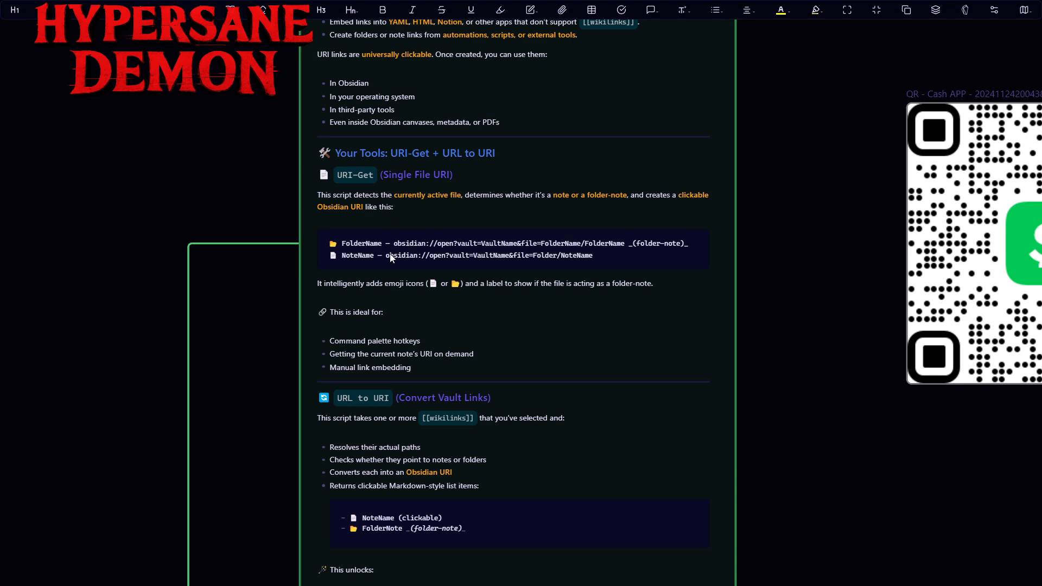
scroll(405, 274, "down", 1)
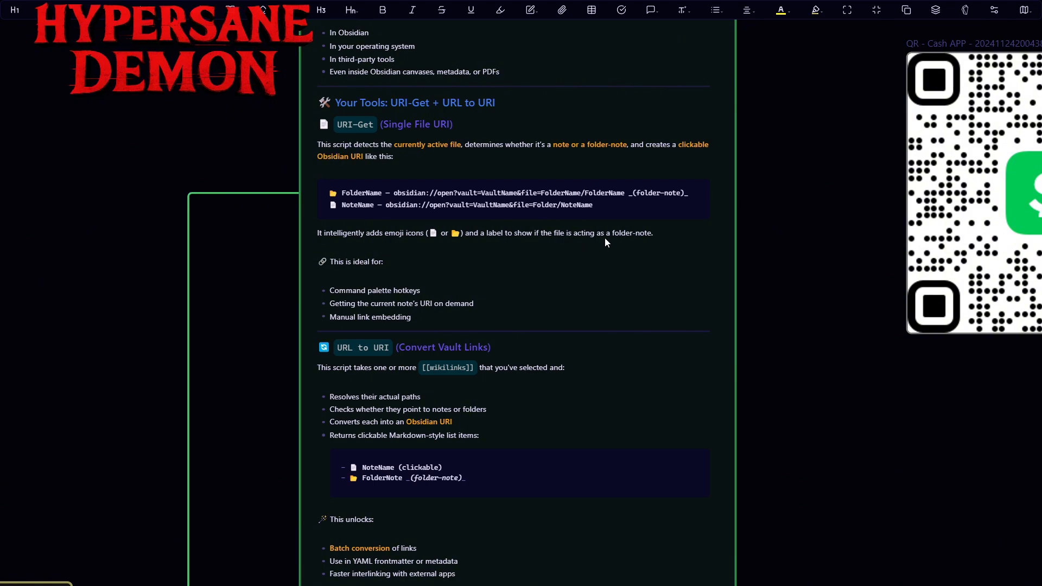
scroll(559, 238, "down", 2)
scroll(510, 239, "up", 1)
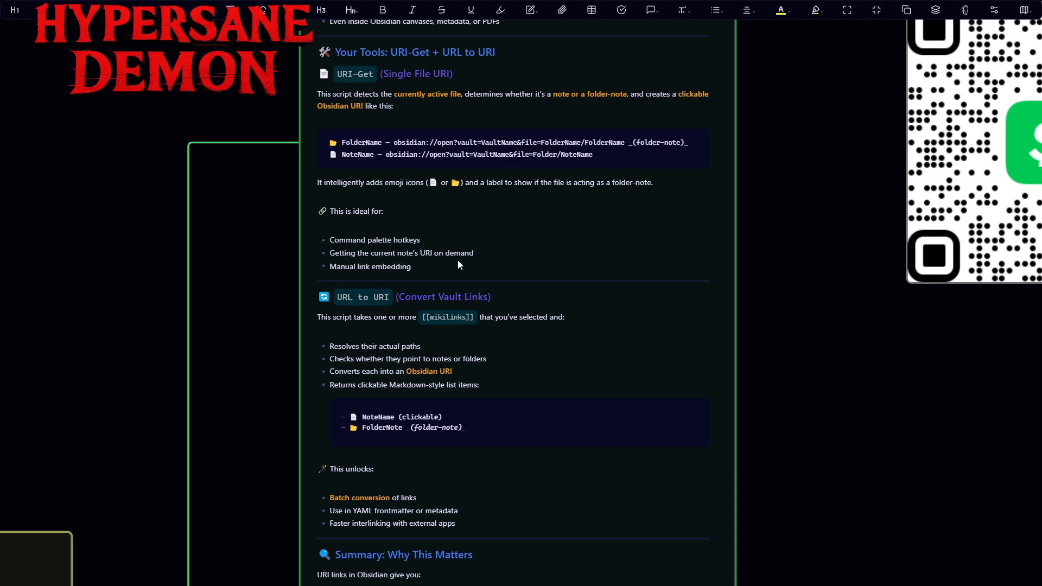
scroll(400, 269, "down", 1)
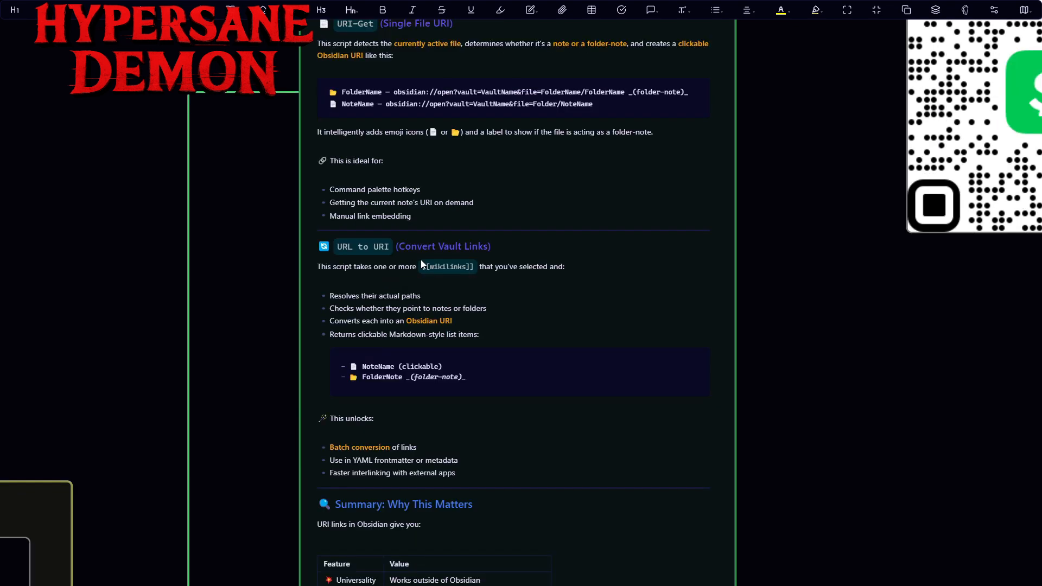
scroll(409, 228, "down", 1)
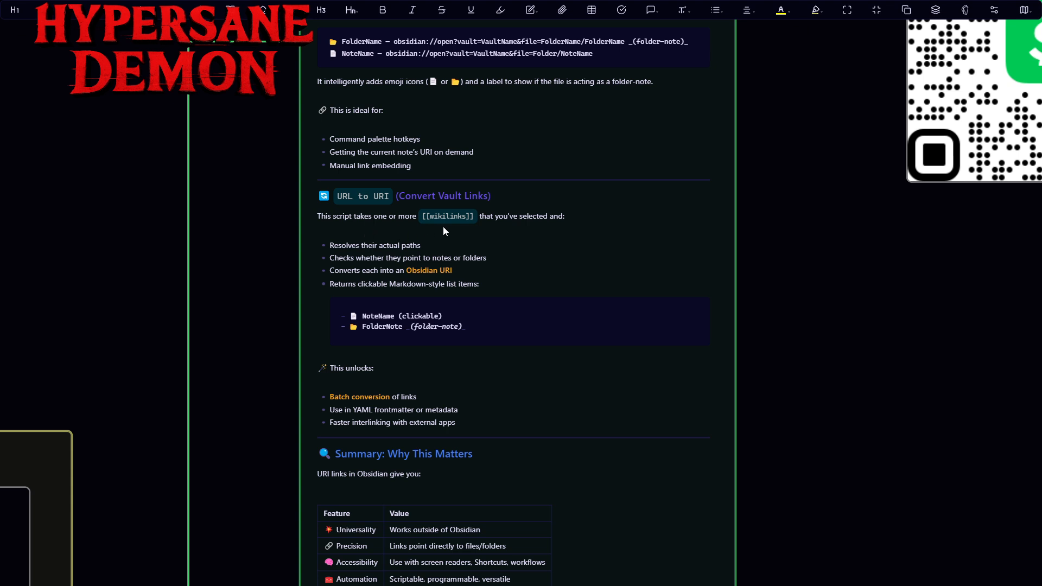
scroll(559, 216, "down", 1)
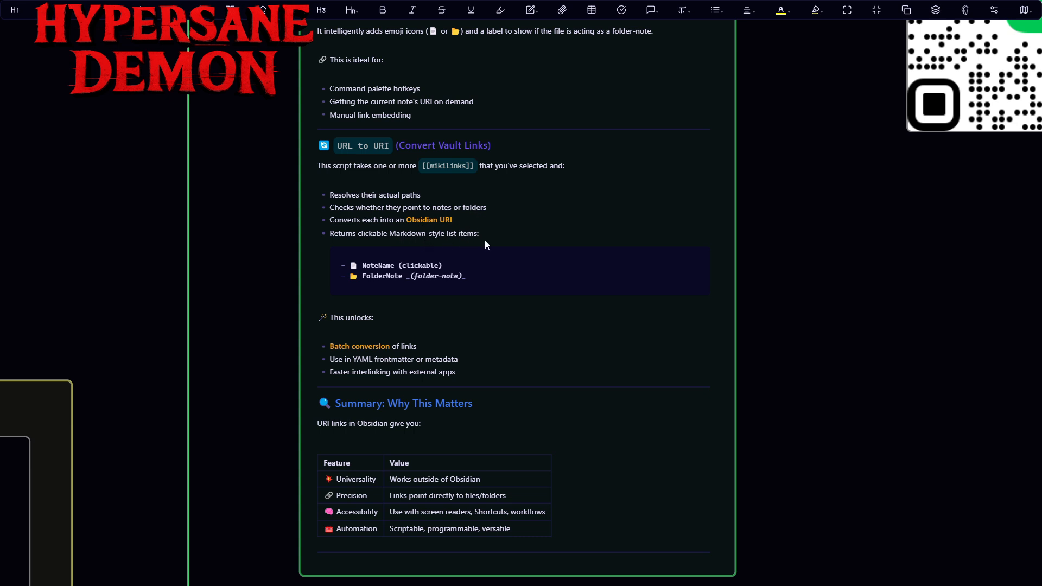
scroll(484, 240, "down", 2)
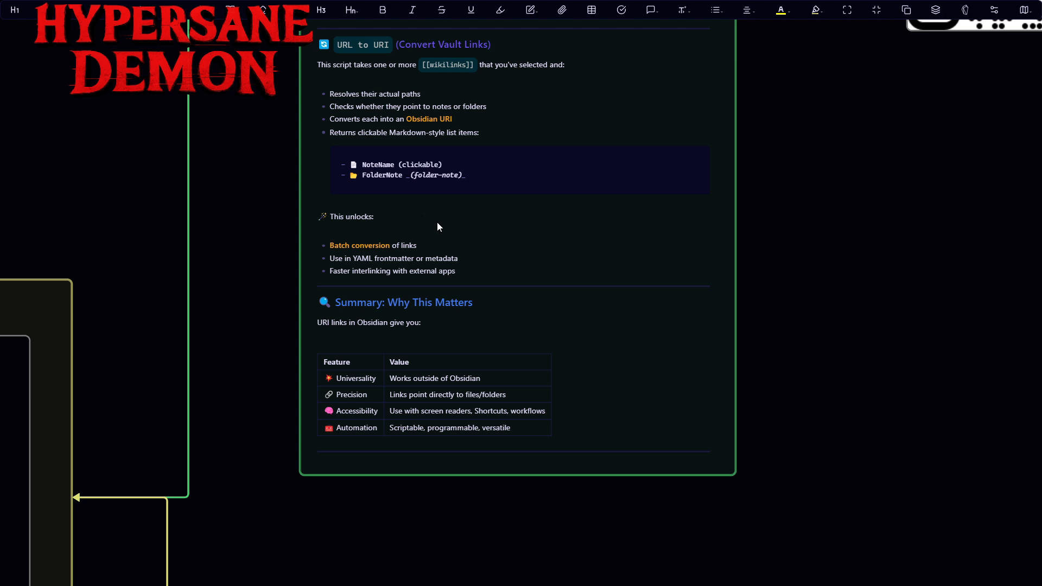
scroll(450, 247, "down", 1)
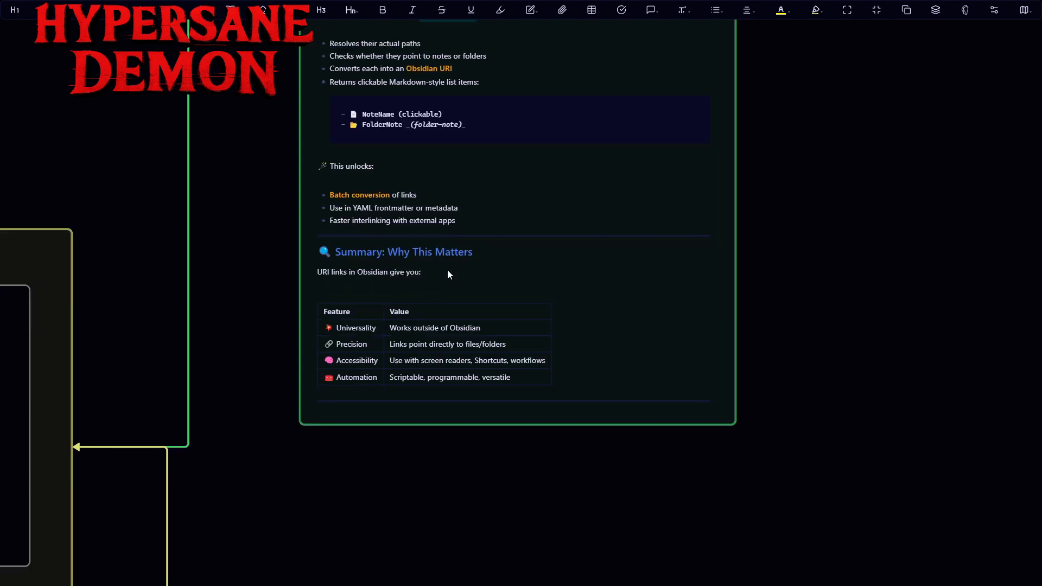
scroll(445, 268, "down", 1)
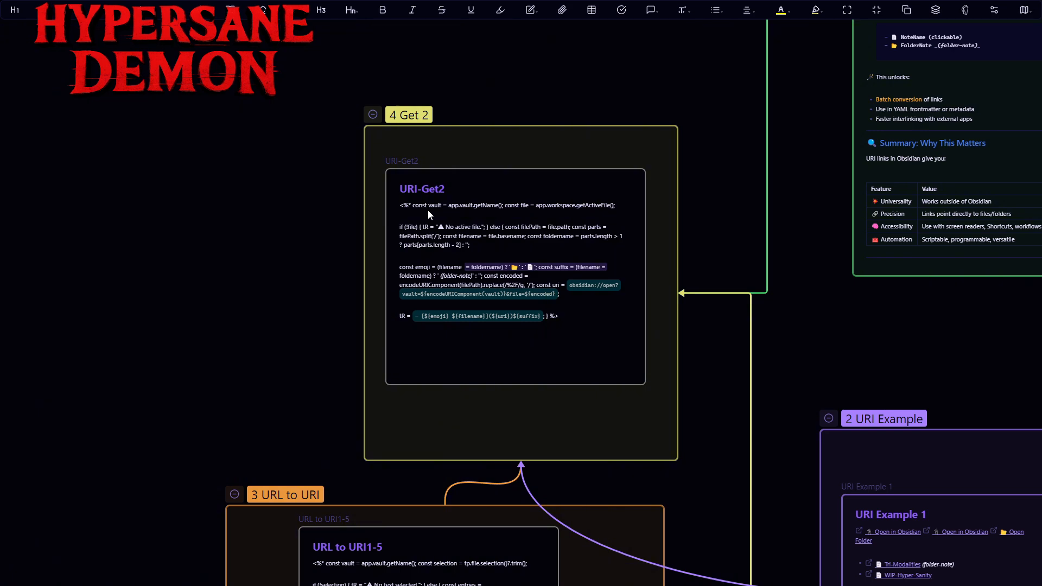
key("Right")
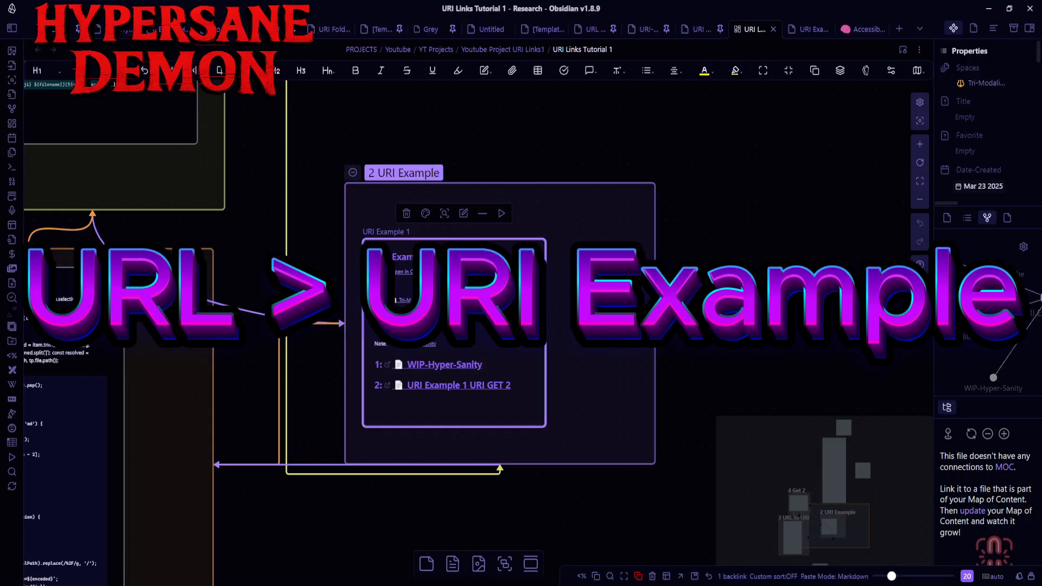
Step: Open the URI Example 1 card for editing and enlarge it to fill most of the 2 URI Example group
double_click(484, 328)
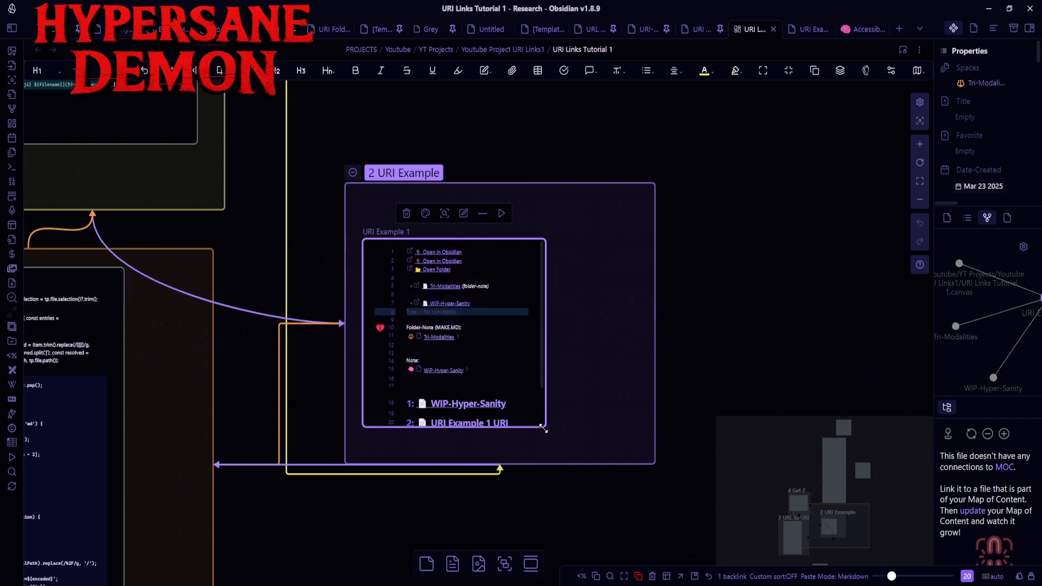
left_click_drag(546, 427, 591, 446)
left_click_drag(588, 239, 628, 201)
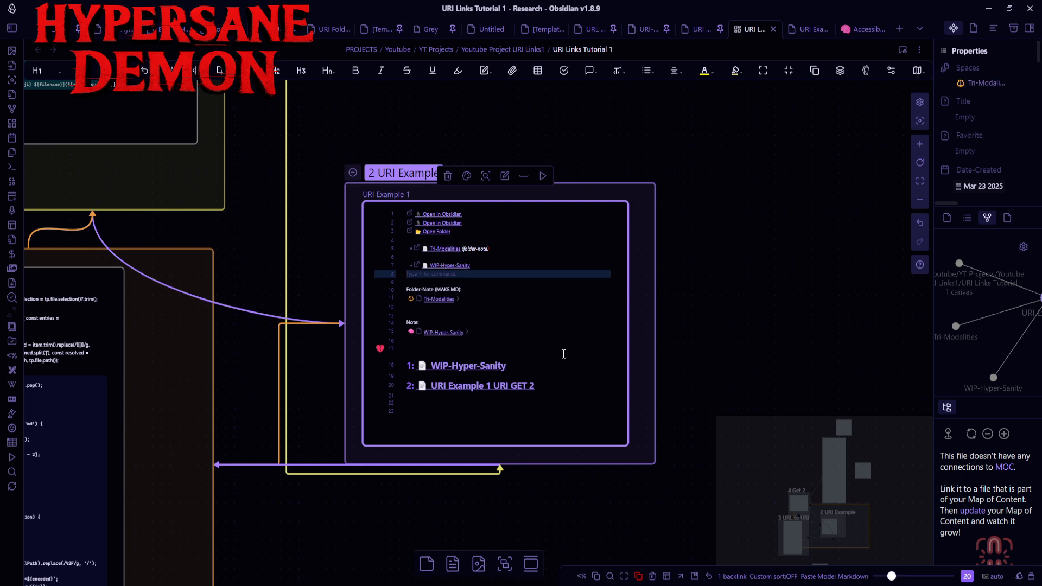
scroll(659, 309, "up", 3)
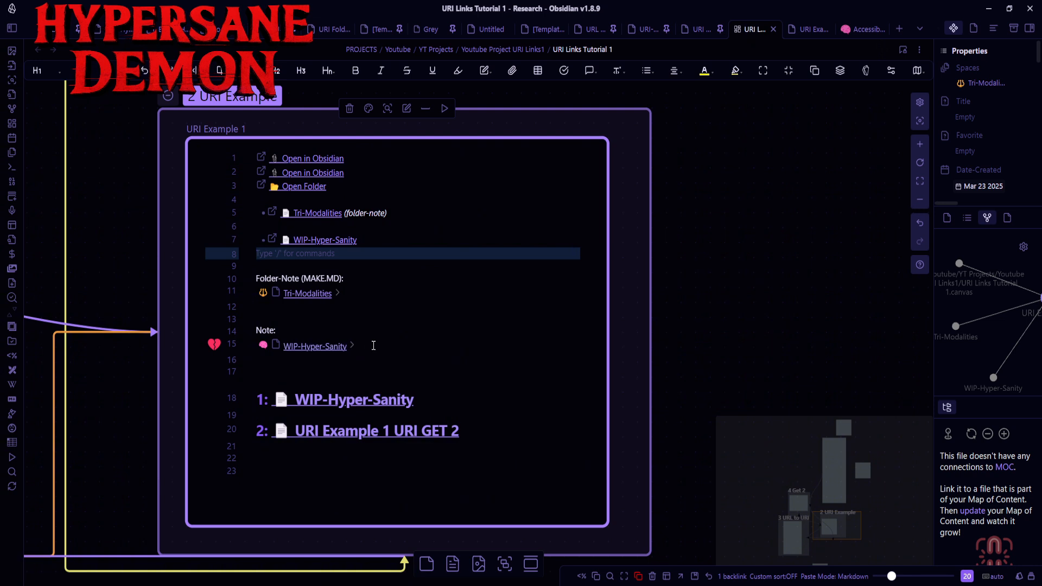
Step: Convert the Tri-Modalities link under Folder-Note (MAKE.MD) into a URI link with the URL to URI1-5 template
left_click(375, 346)
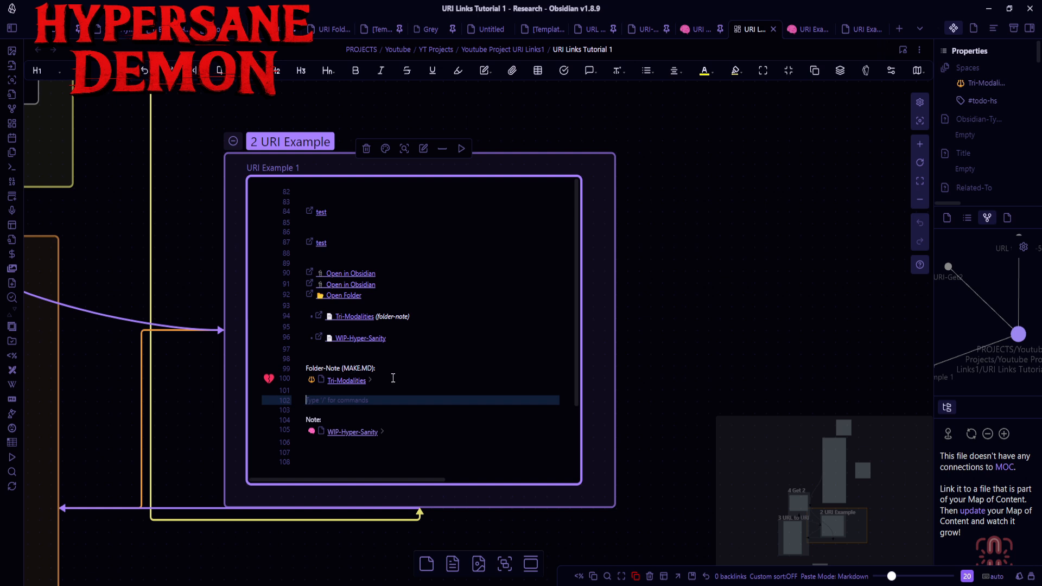
left_click(453, 379)
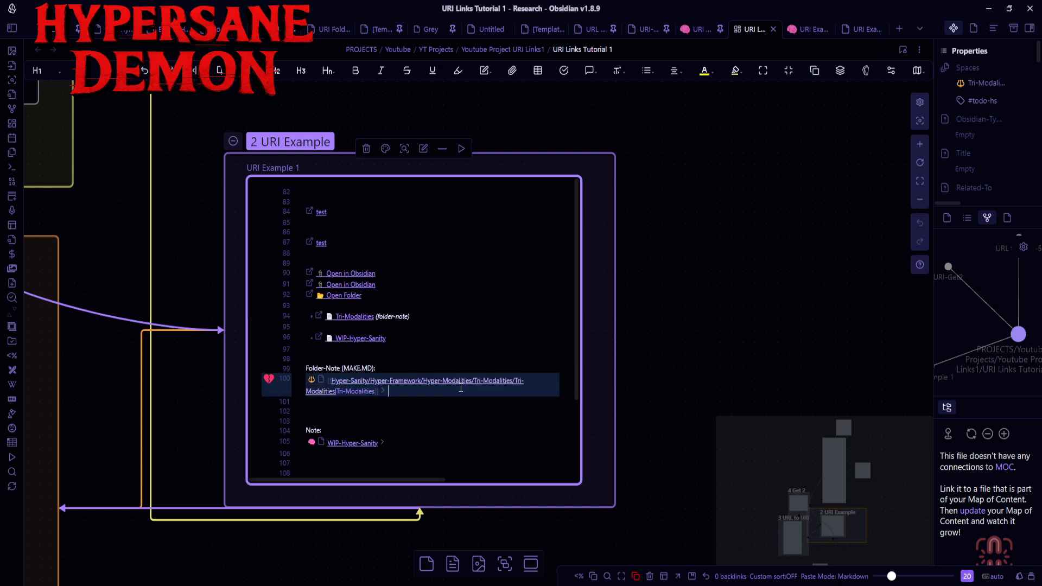
triple_click(434, 391)
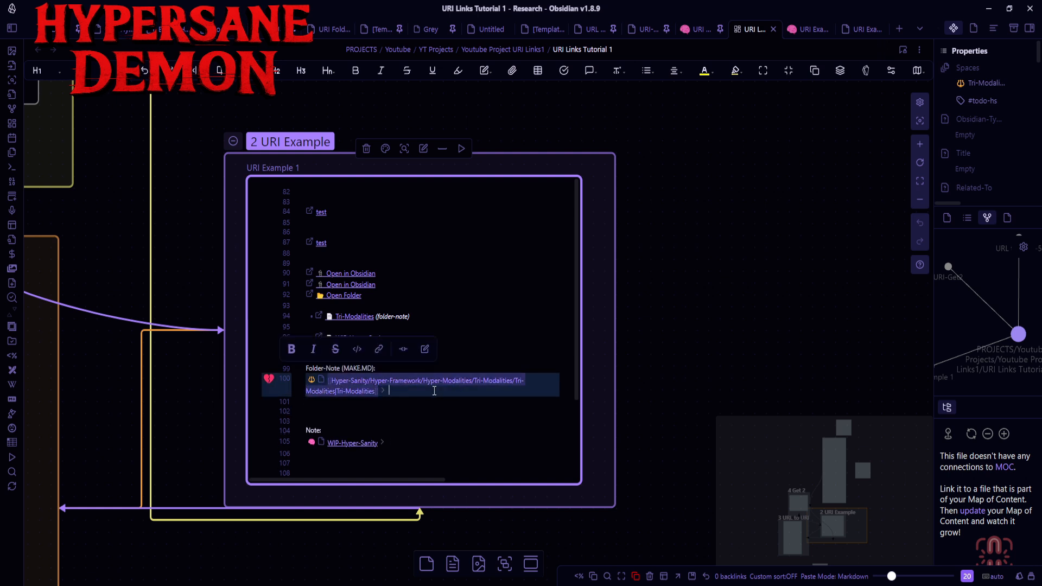
key("alt+e")
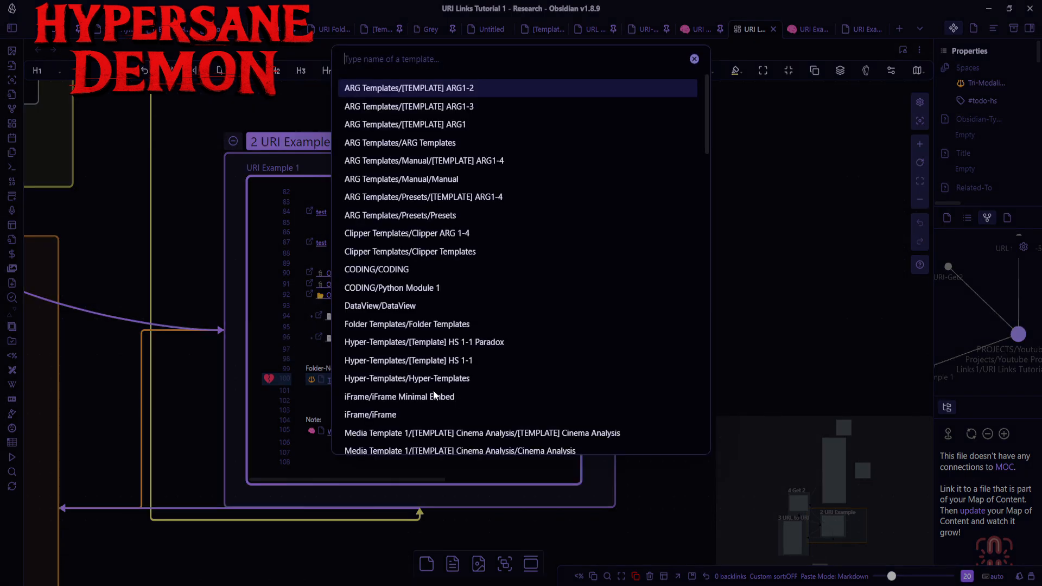
type("uri")
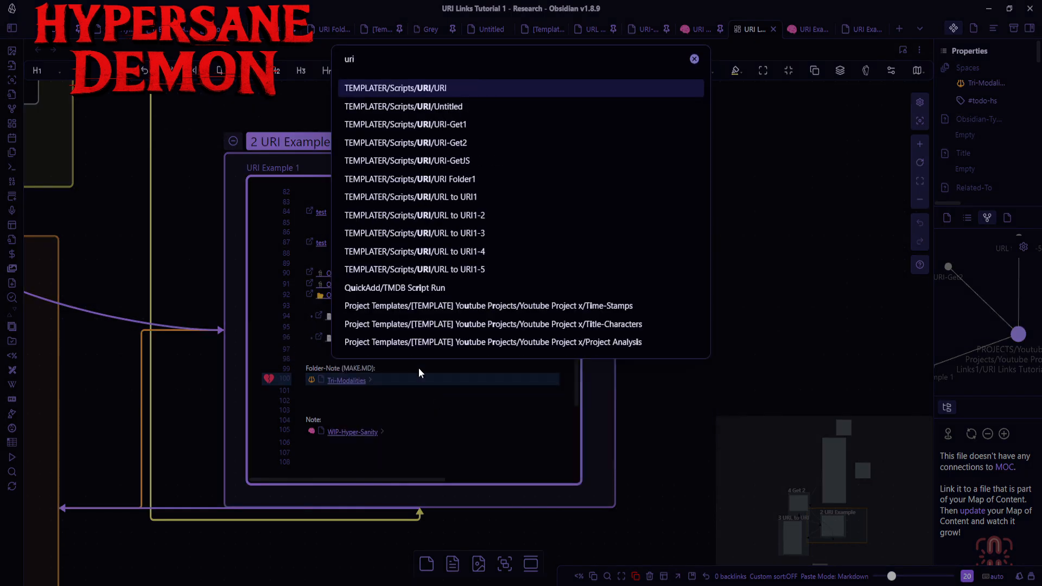
left_click(504, 269)
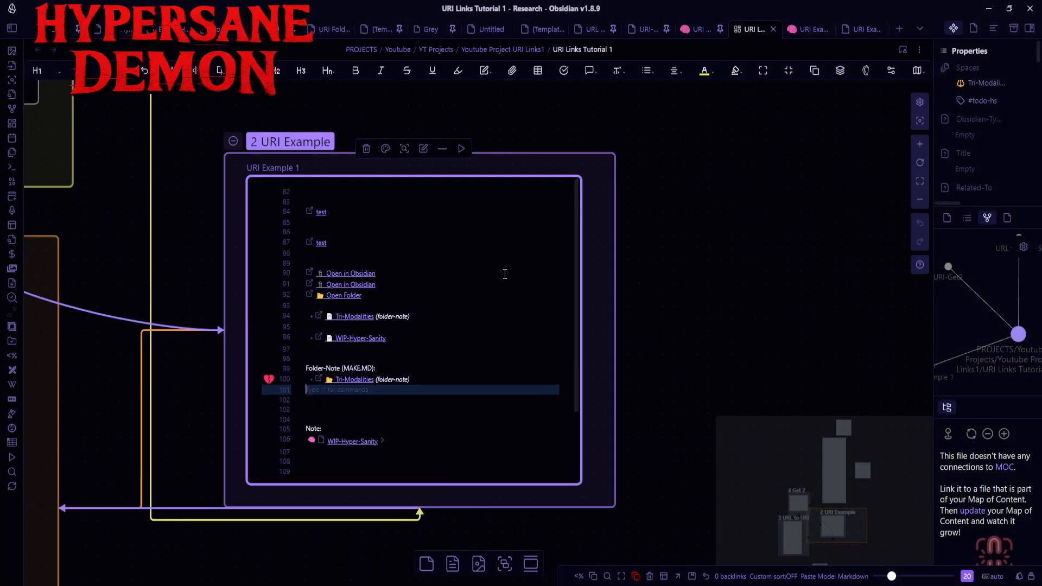
Step: Follow the converted Tri-Modalities URI link, look through the opened note, and return to the URI Links Tutorial 1 canvas
left_click(353, 380)
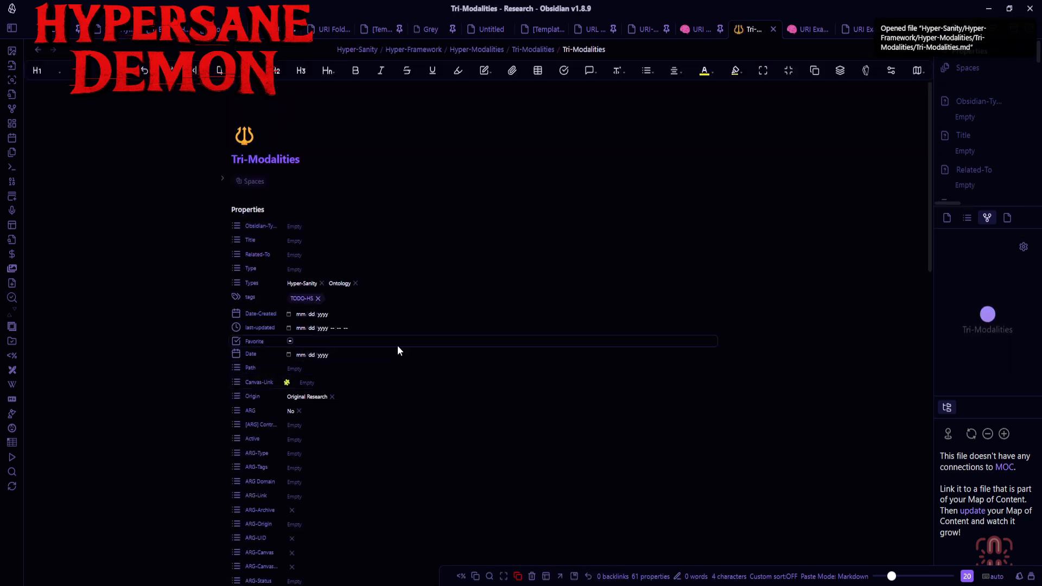
scroll(397, 349, "down", 12)
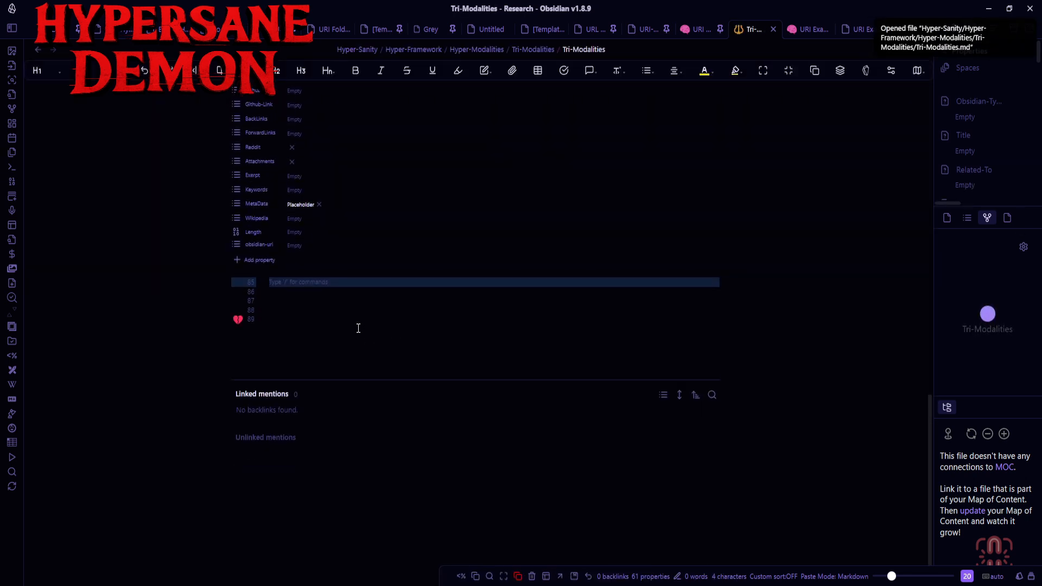
scroll(356, 307, "up", 6)
left_click(35, 49)
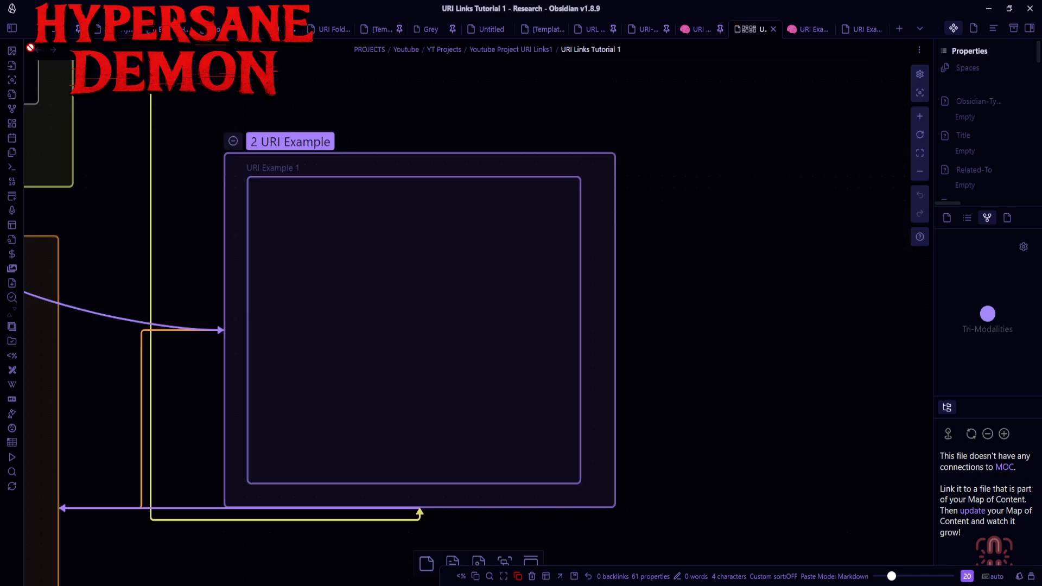
Step: Convert the WIP-Hyper-Sanity link under Note in the URI Example 1 card into a URI link with the URL to URI1-5 template
double_click(385, 373)
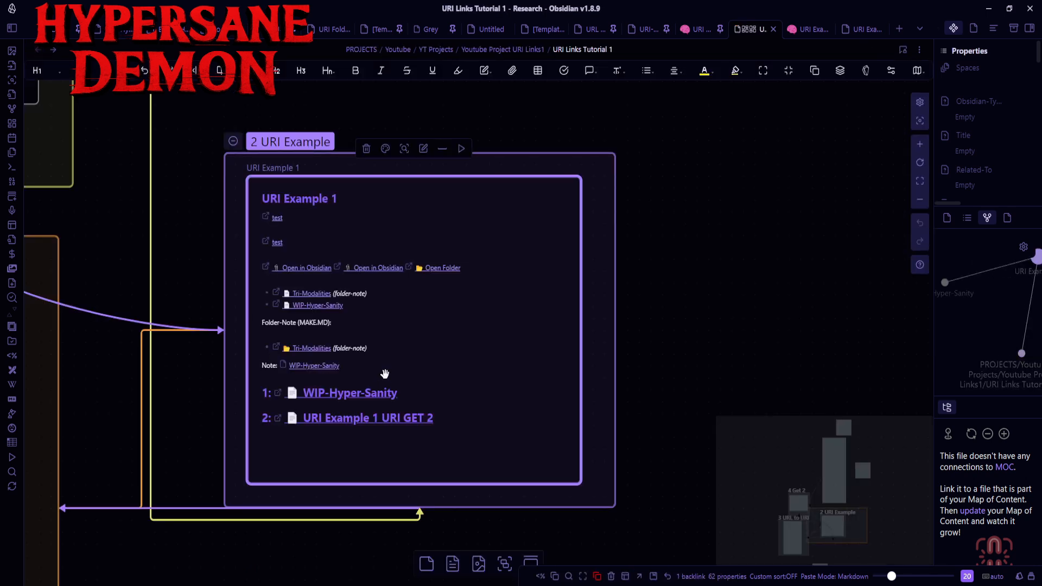
scroll(398, 408, "down", 2)
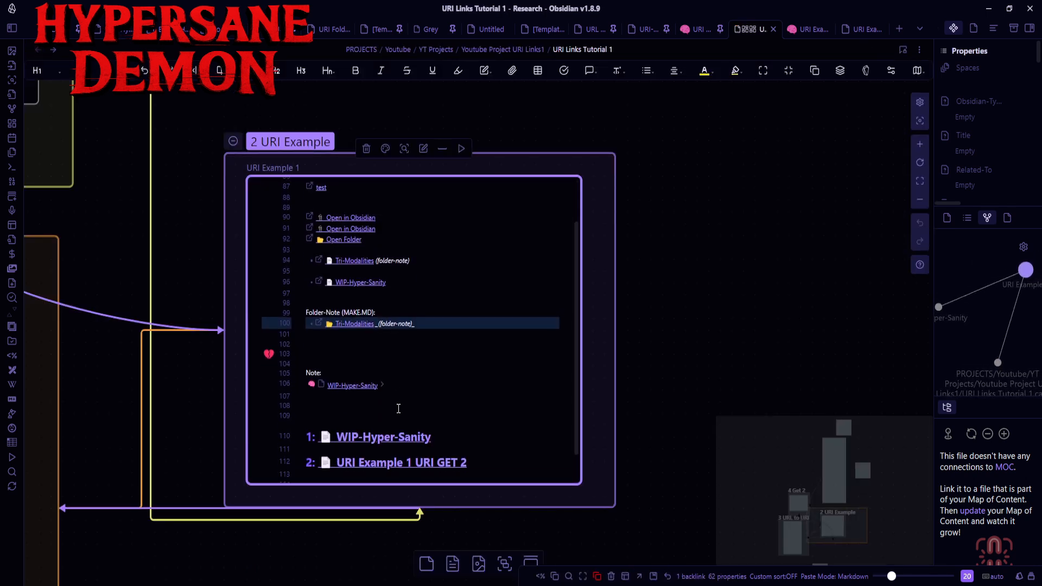
left_click(407, 381)
triple_click(362, 392)
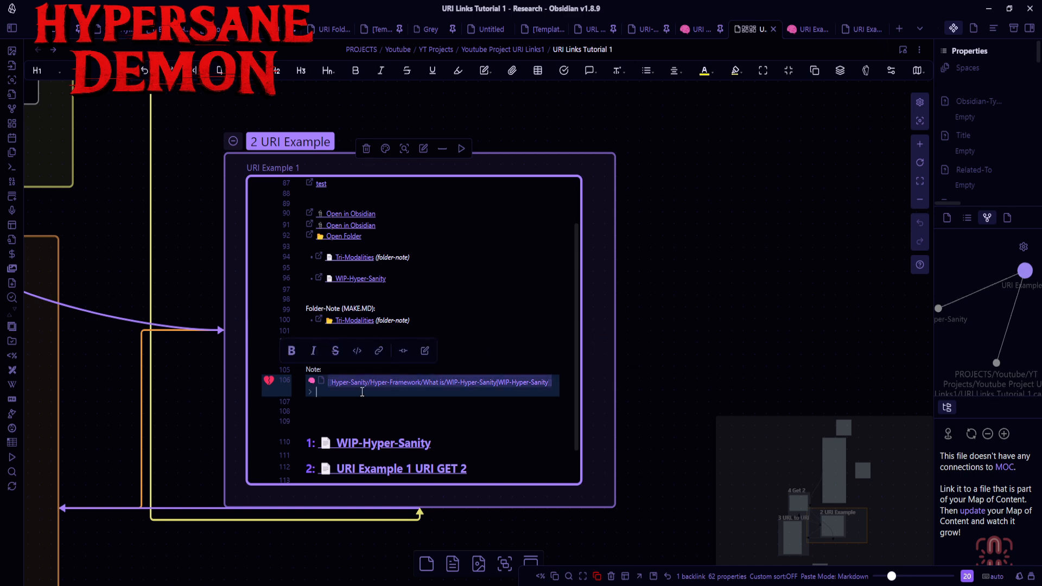
key("alt+e")
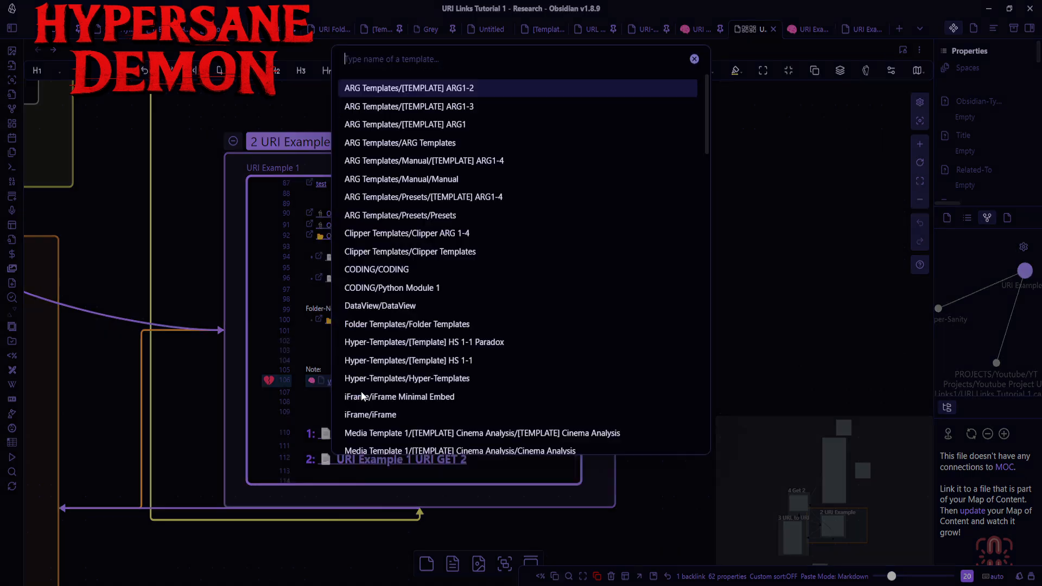
type("uri")
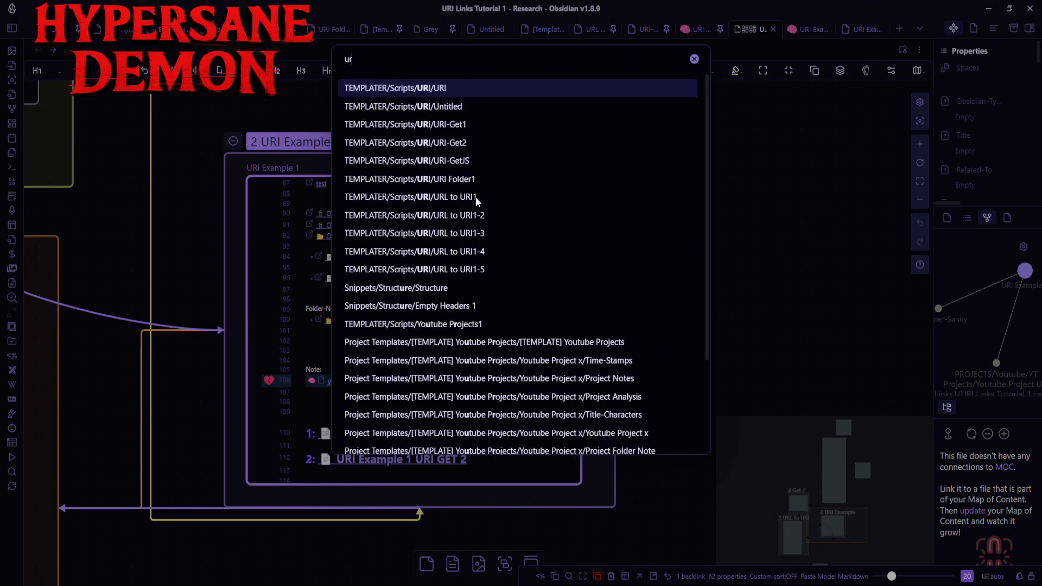
left_click(500, 270)
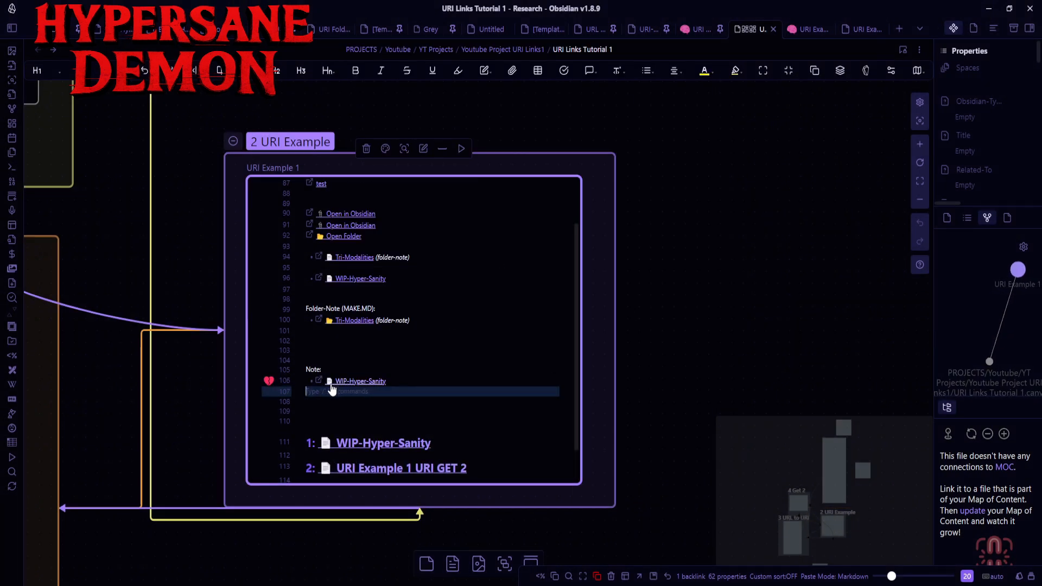
Step: Review the converted links on the card, then examine them in the full URI Example 1 note alongside its uri-correlation property
scroll(340, 385, "down", 1)
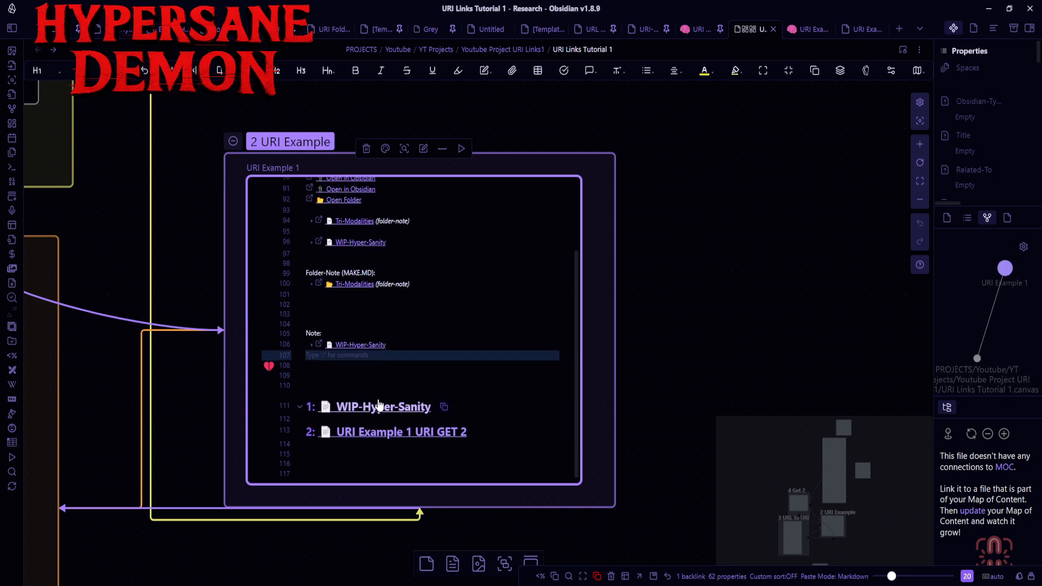
scroll(469, 265, "up", 2)
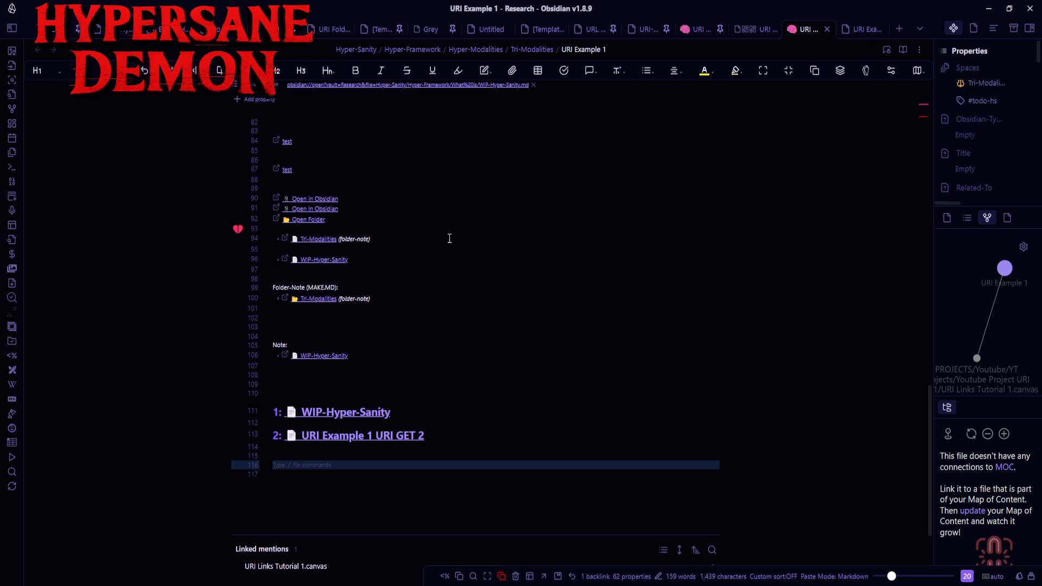
scroll(382, 295, "up", 6)
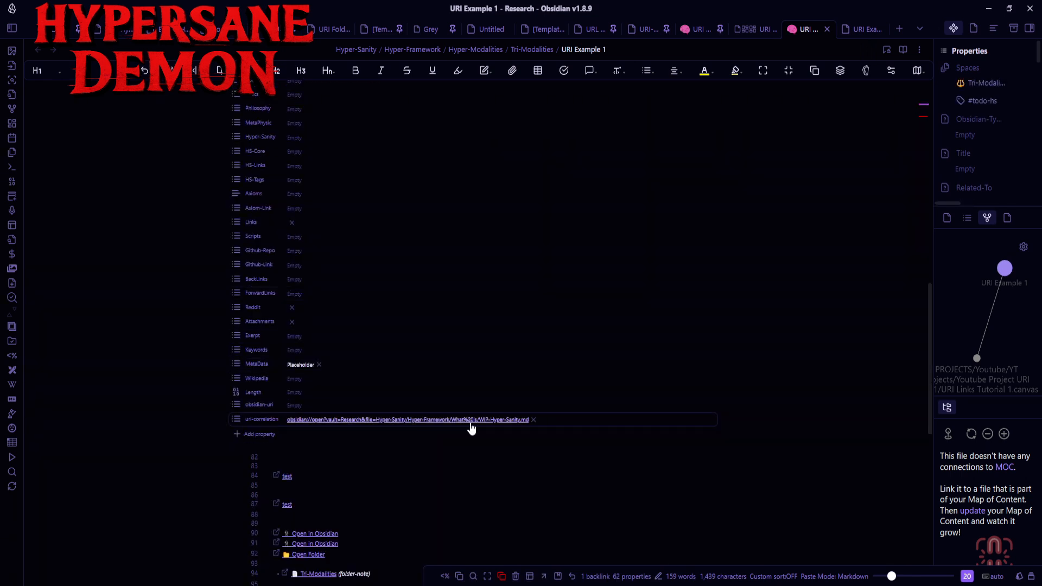
scroll(383, 422, "down", 1)
scroll(383, 423, "down", 3)
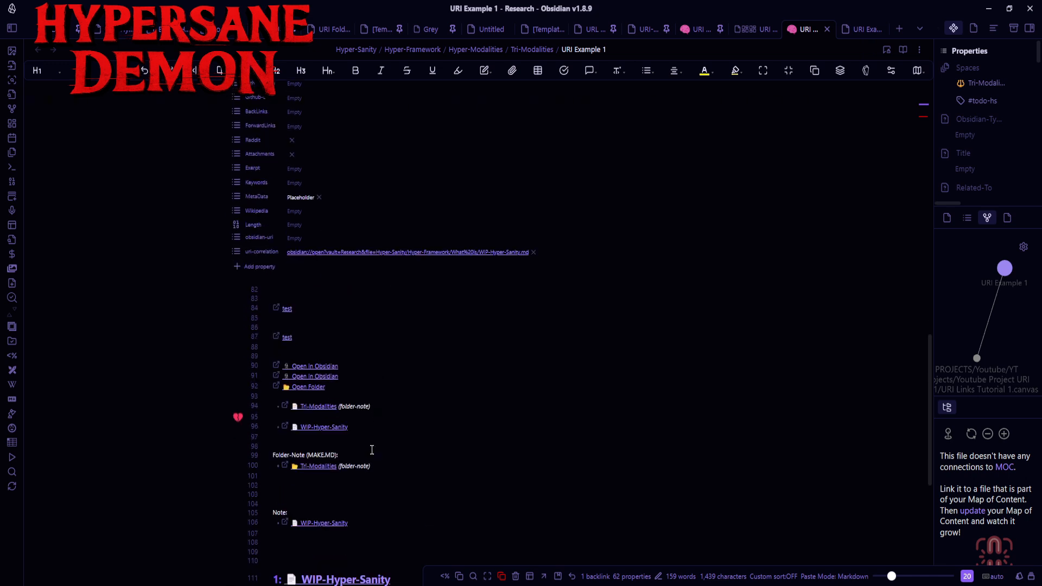
left_click(356, 488)
left_click(359, 485)
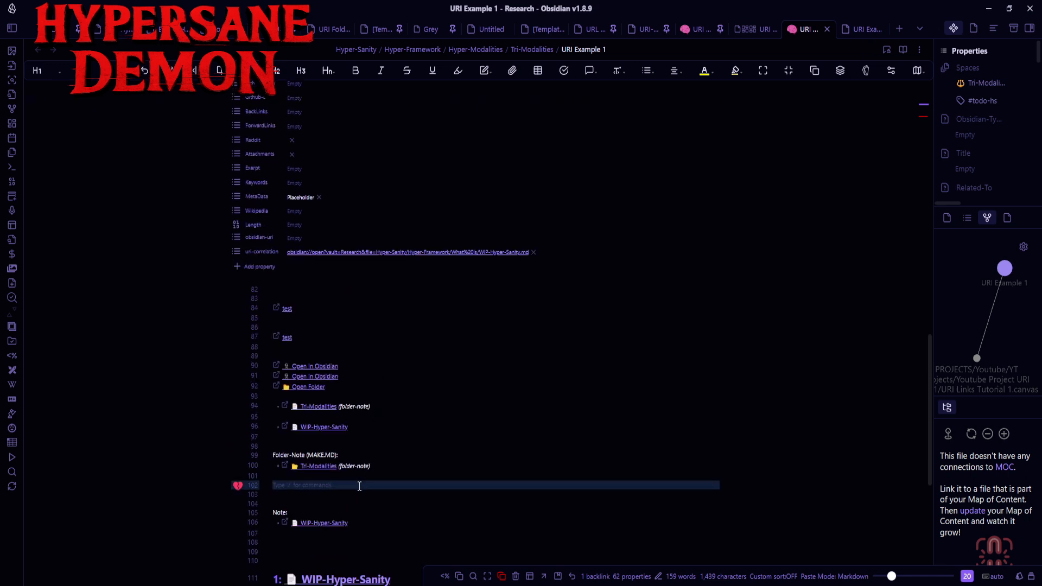
scroll(359, 486, "down", 2)
scroll(358, 488, "up", 2)
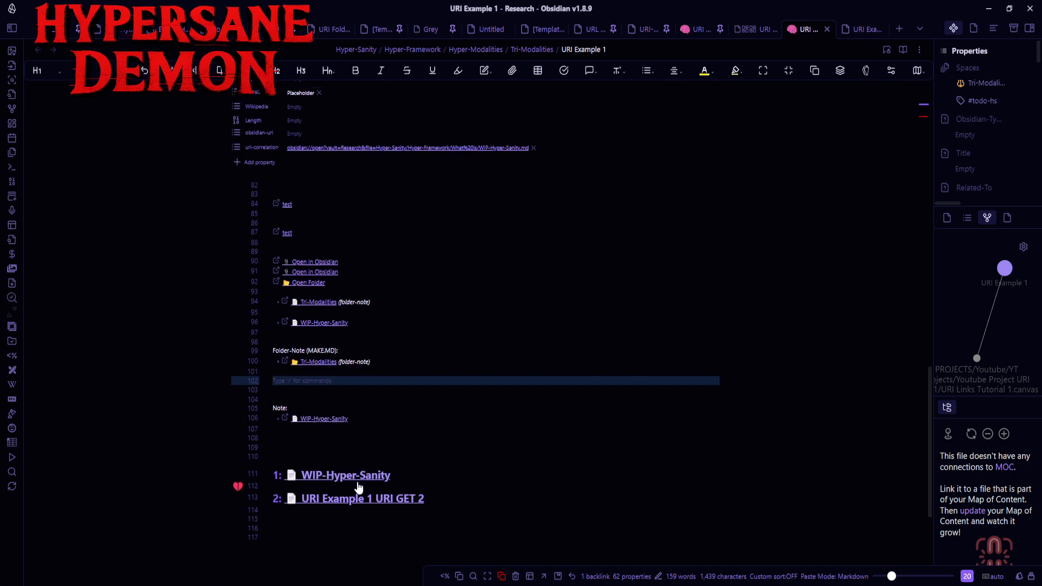
scroll(371, 490, "up", 2)
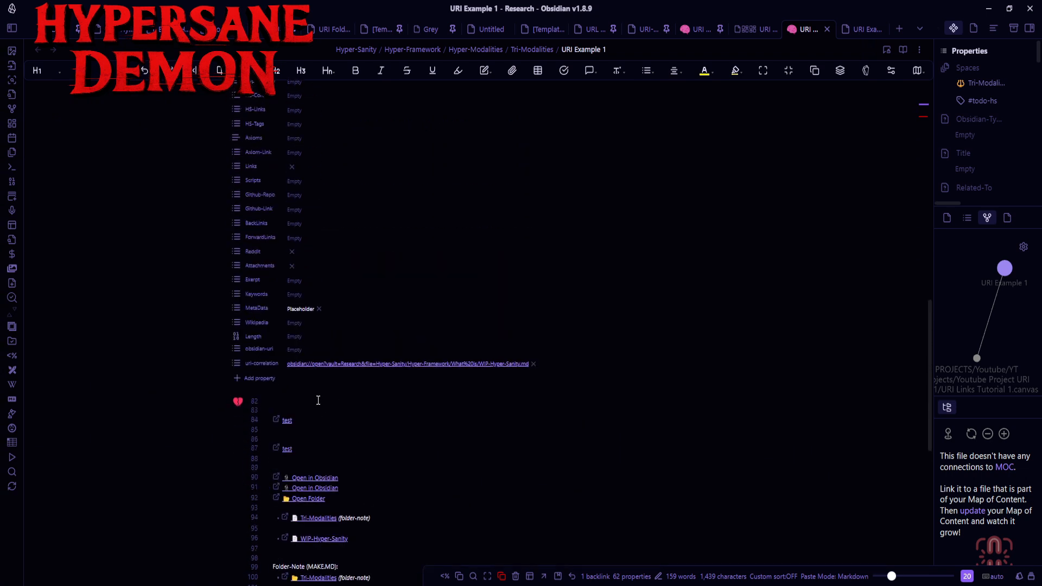
Step: Look through the URI Example 1 note's full property list, from the title down to obsidian-uri and uri-correlation
left_click(326, 405)
scroll(325, 413, "up", 8)
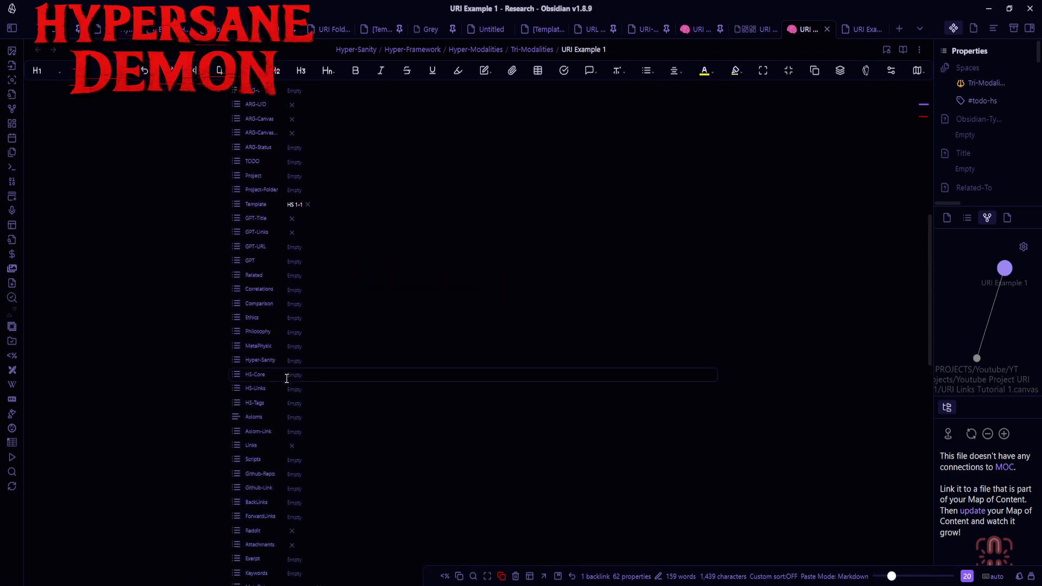
scroll(288, 378, "up", 4)
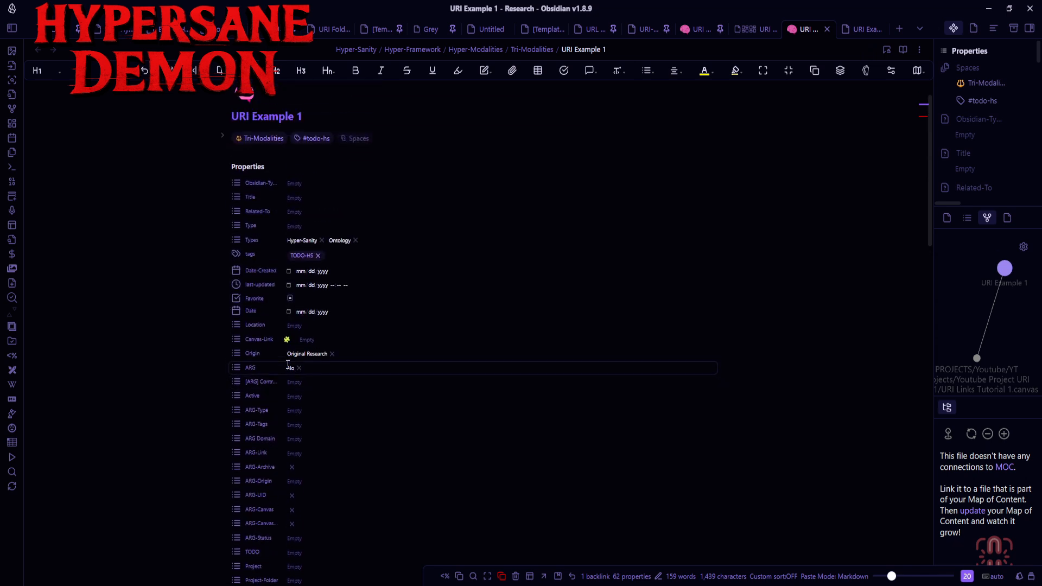
scroll(285, 337, "down", 1)
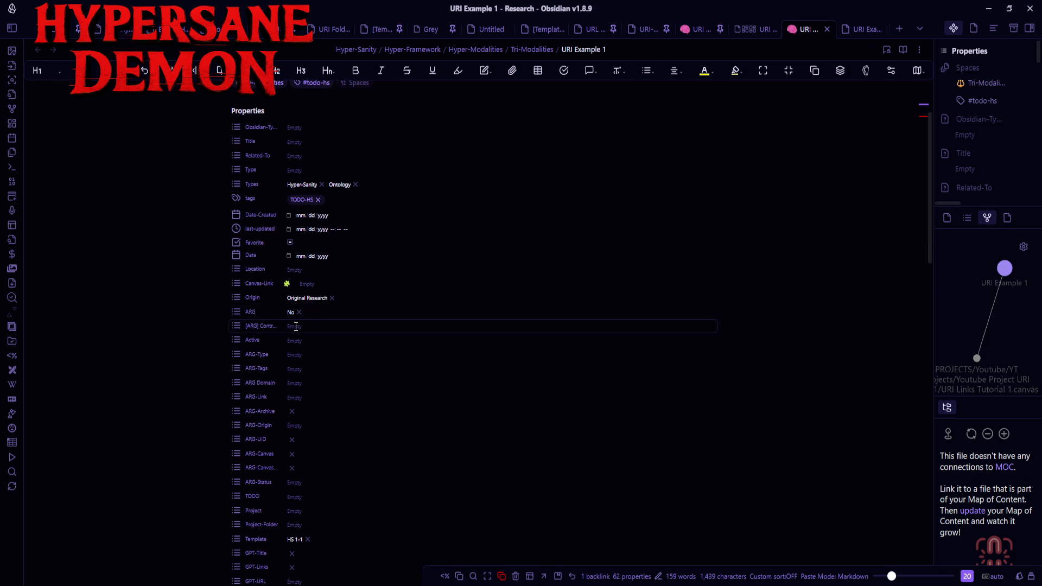
scroll(296, 328, "down", 2)
scroll(299, 326, "down", 1)
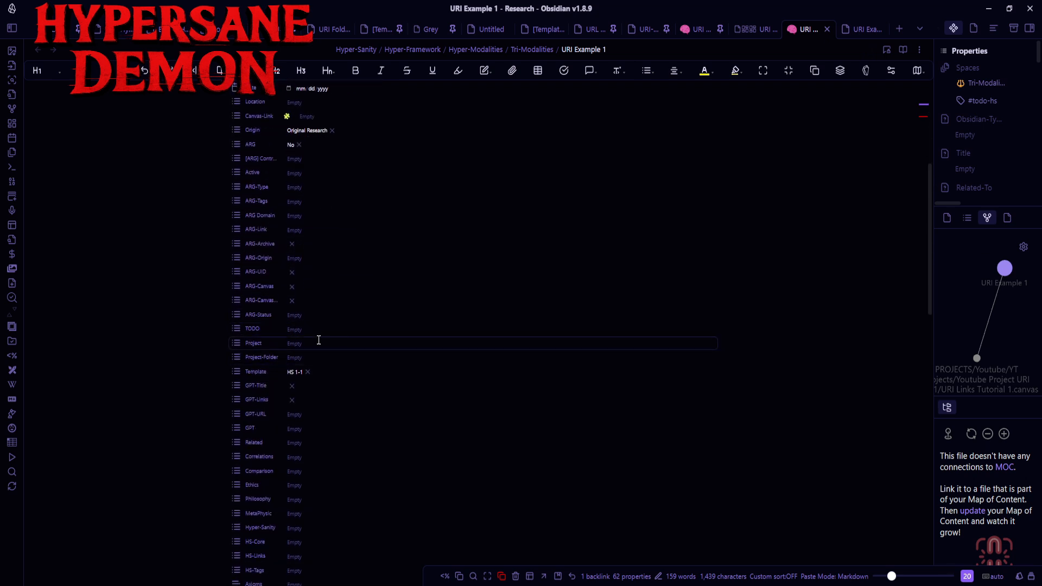
scroll(319, 340, "down", 2)
scroll(317, 342, "down", 4)
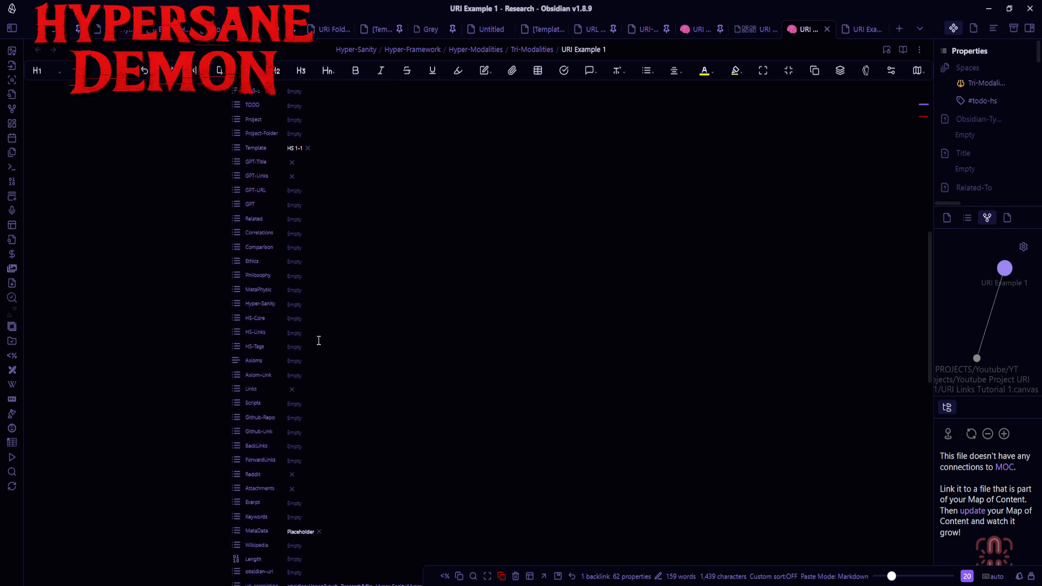
scroll(315, 345, "down", 1)
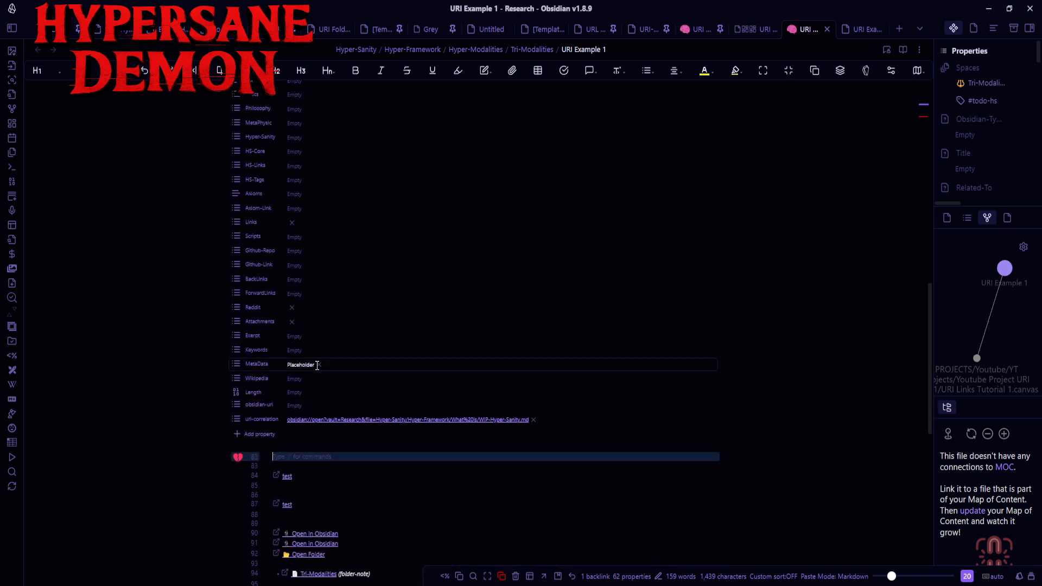
scroll(307, 457, "down", 1)
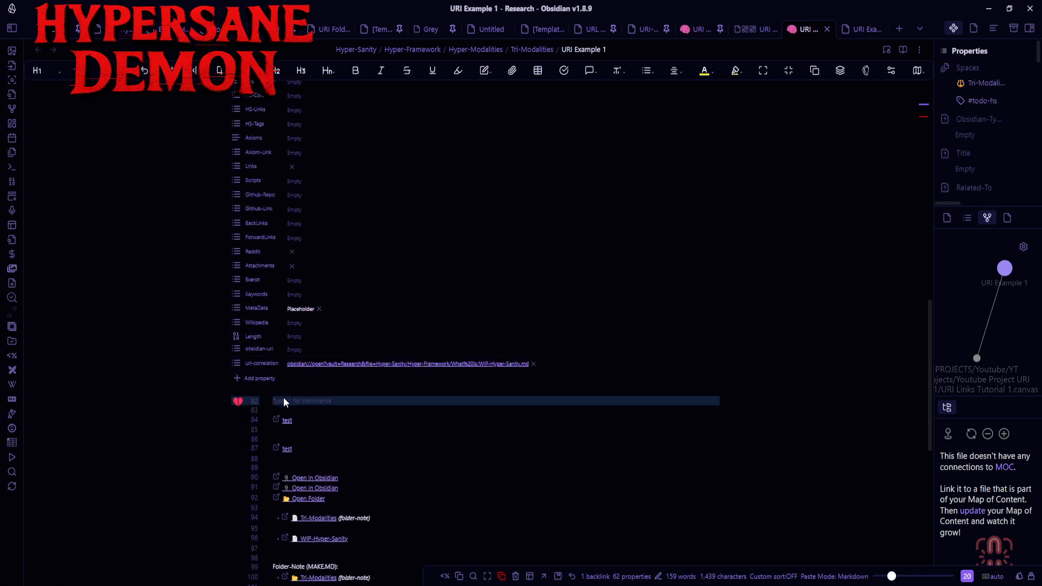
scroll(305, 400, "down", 1)
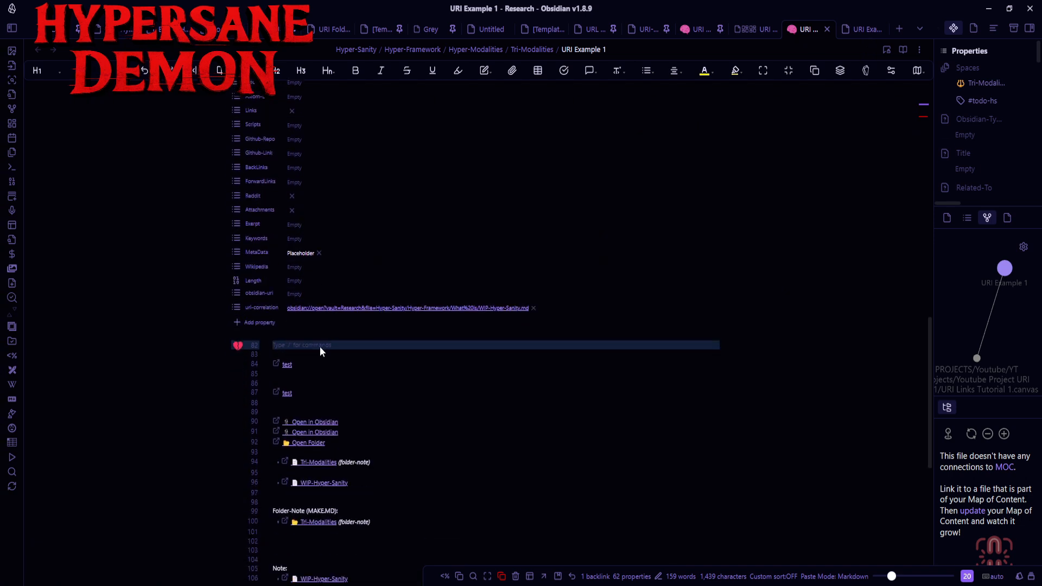
Step: Examine the converted links in the body of the URI Example 1 note and its uri-correlation property
scroll(328, 358, "down", 3)
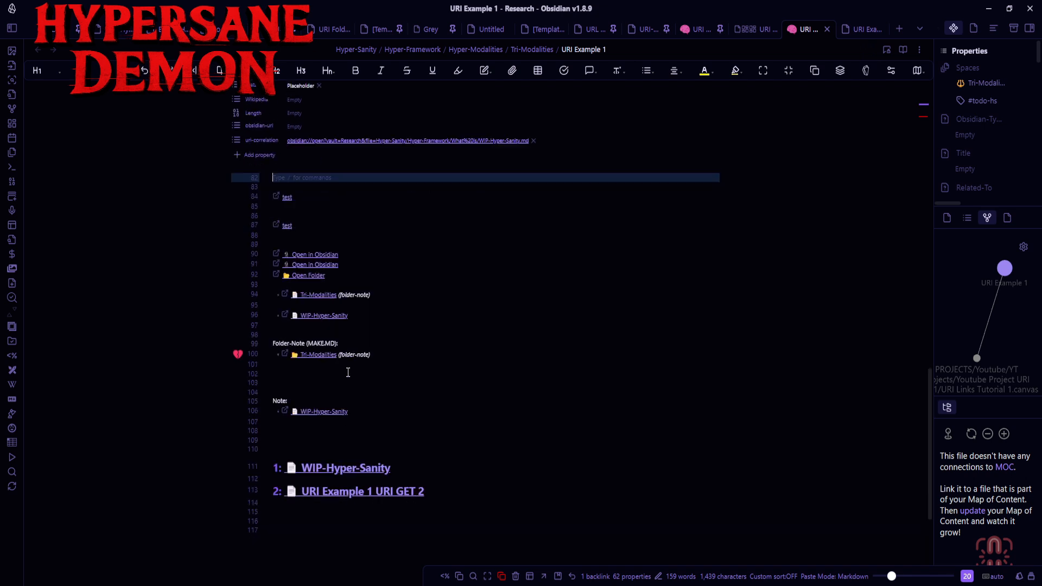
left_click(330, 382)
scroll(352, 391, "up", 1)
left_click(376, 412)
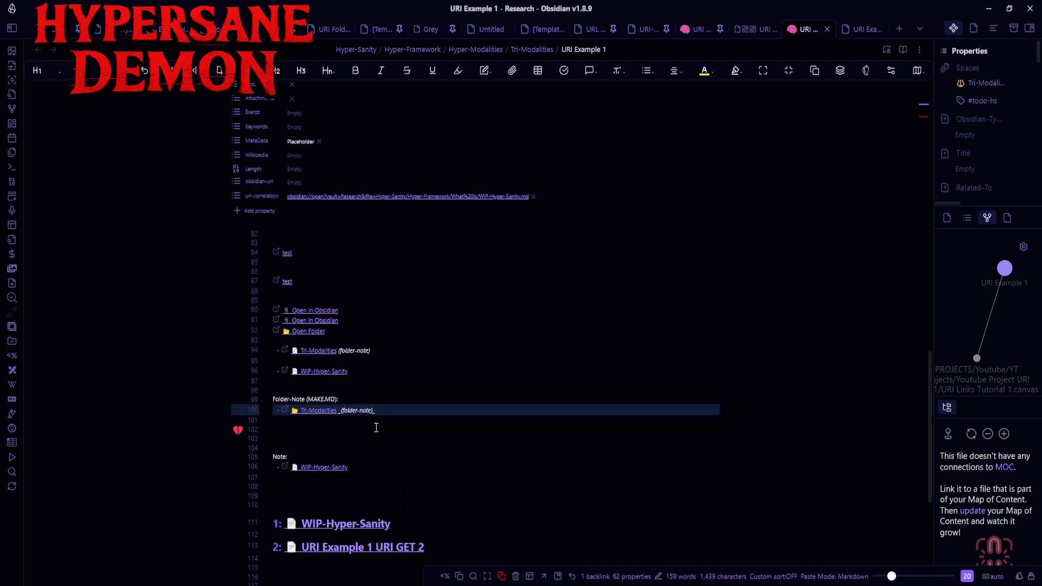
left_click(376, 427)
scroll(380, 412, "up", 5)
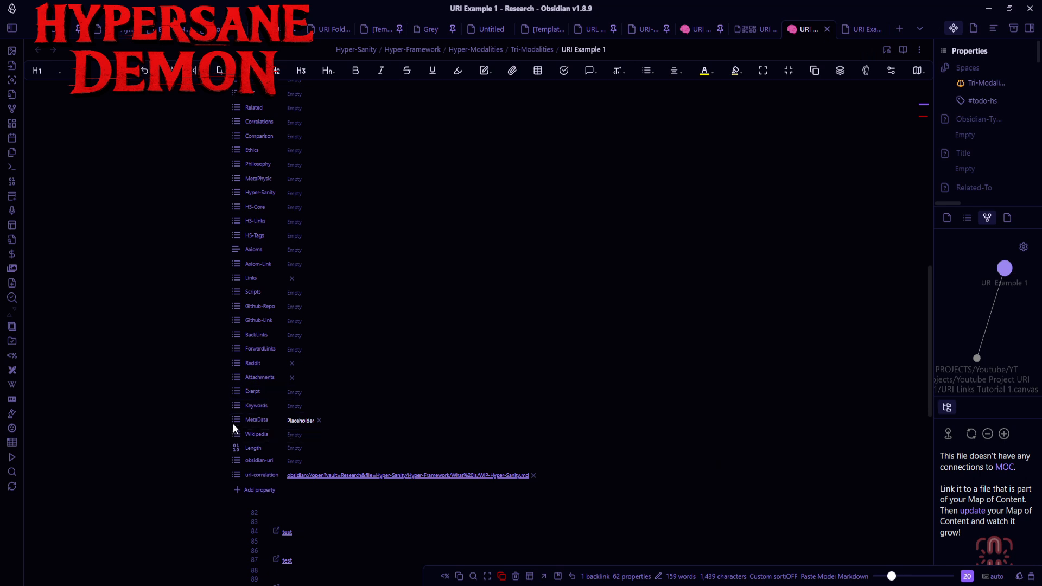
scroll(259, 411, "down", 6)
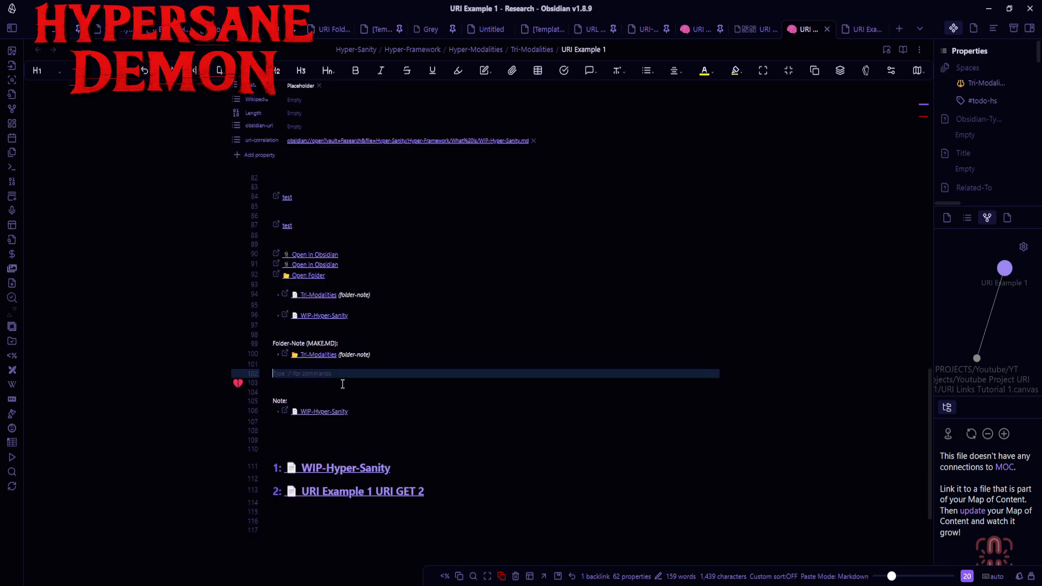
scroll(344, 381, "up", 3)
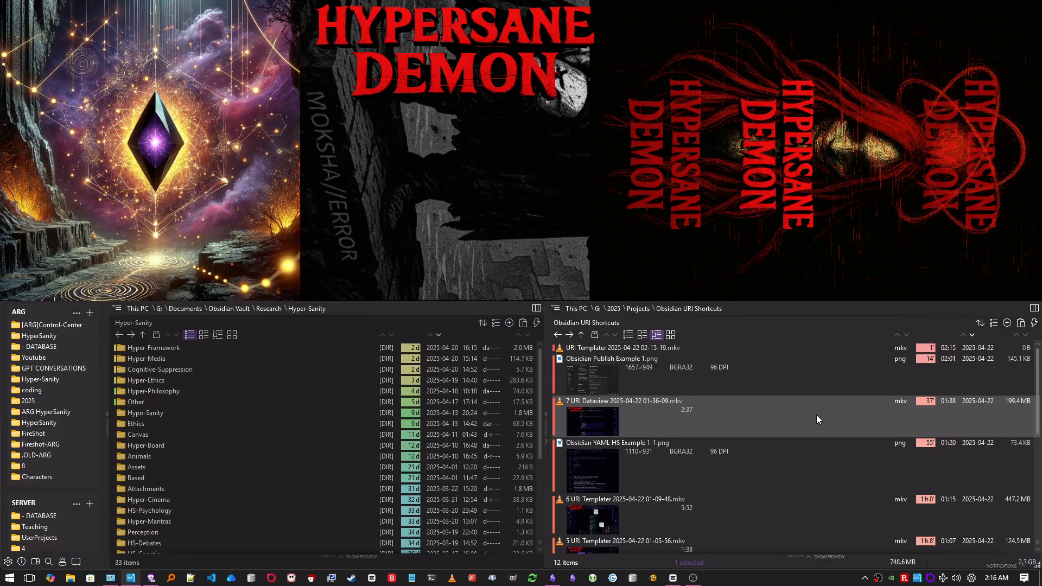
Step: Look through the Obsidian URI Shortcuts folder, switch to Obsidian and copy the uri-correlation value from the URI Example 1 note
scroll(672, 403, "down", 10)
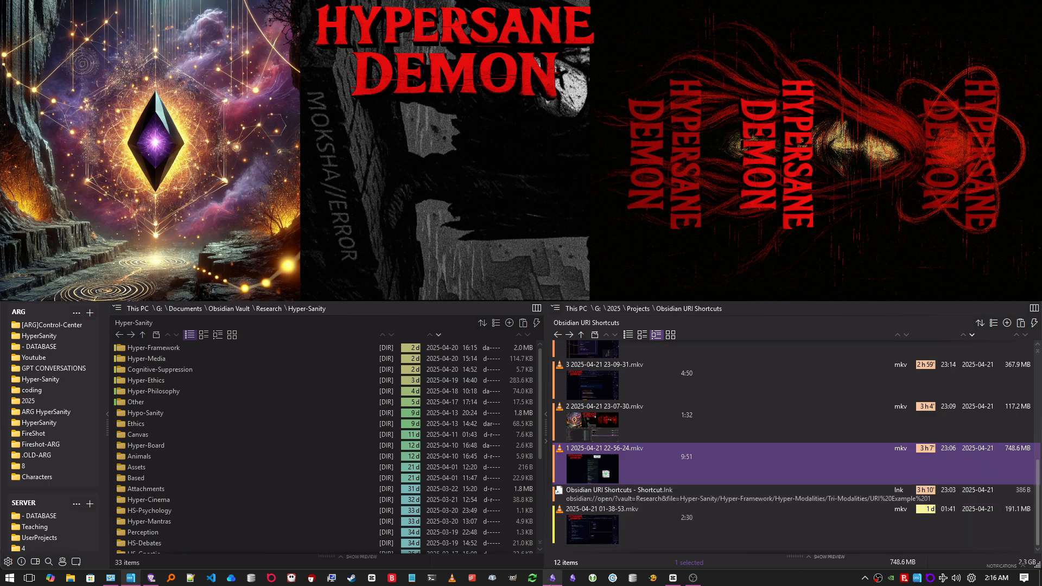
left_click(553, 577)
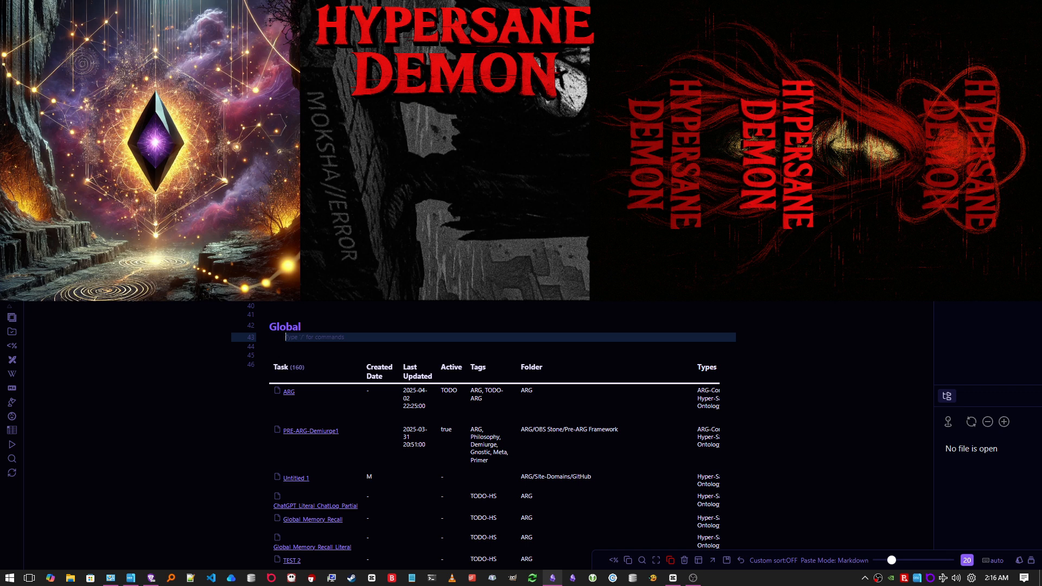
key("ctrl+Tab")
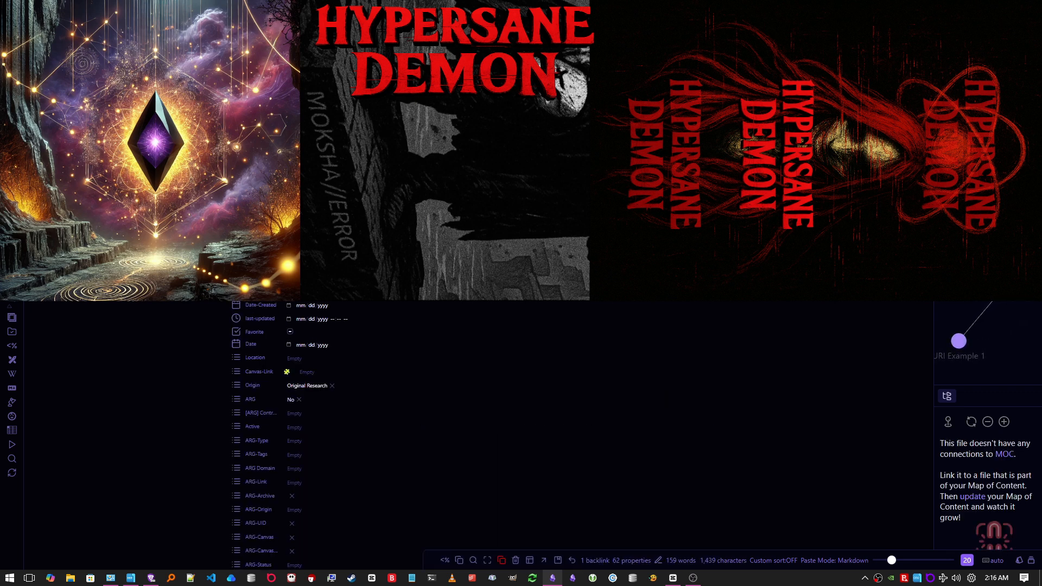
scroll(628, 442, "down", 10)
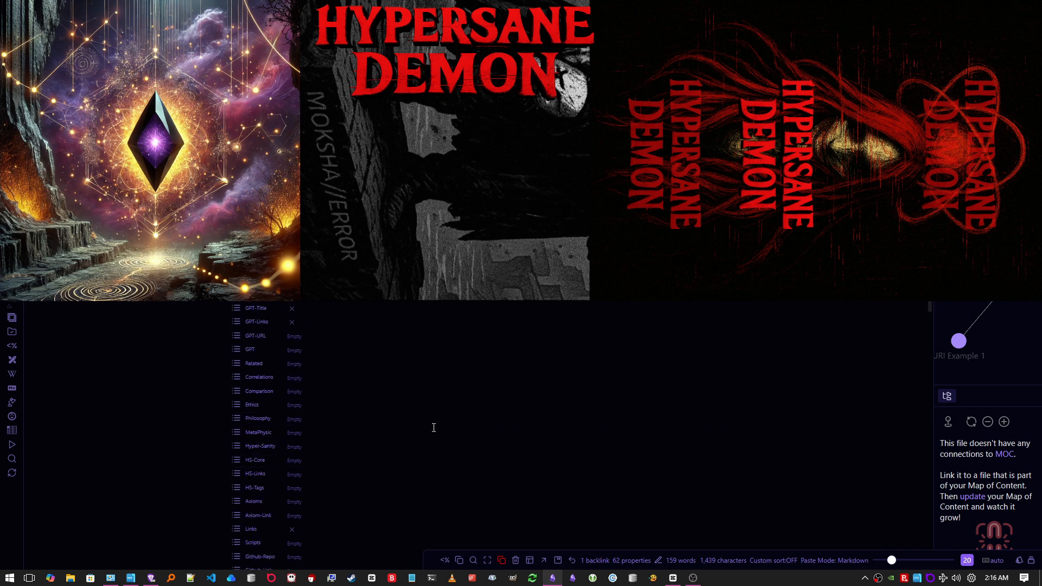
scroll(395, 475, "down", 3)
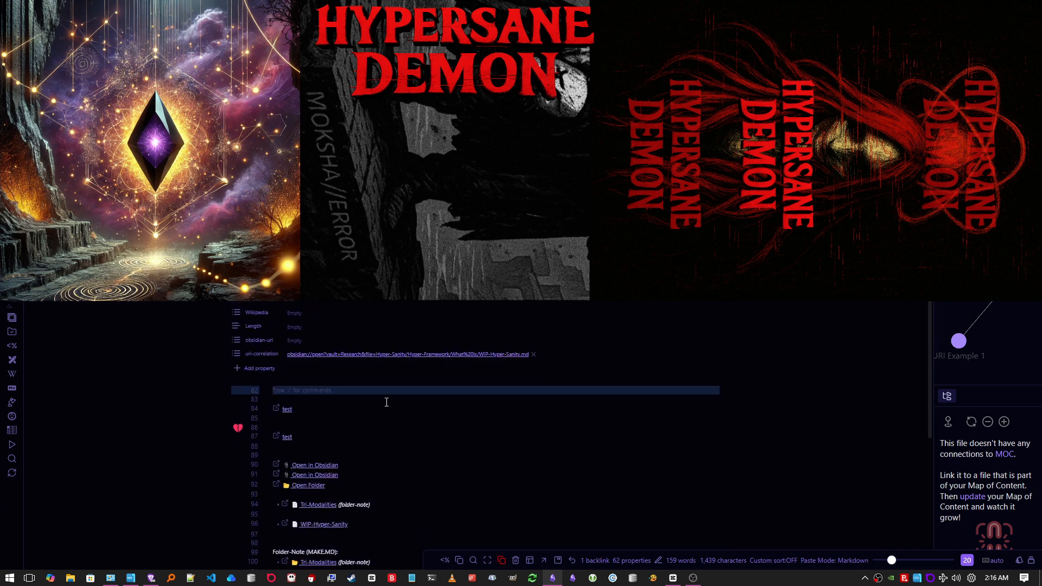
right_click(400, 359)
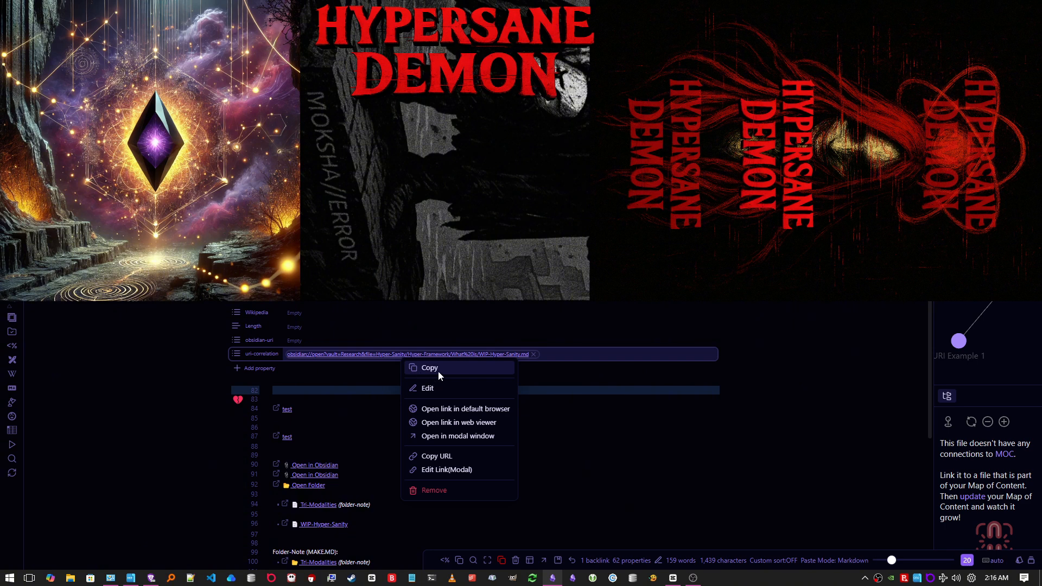
left_click(438, 372)
scroll(446, 387, "up", 10)
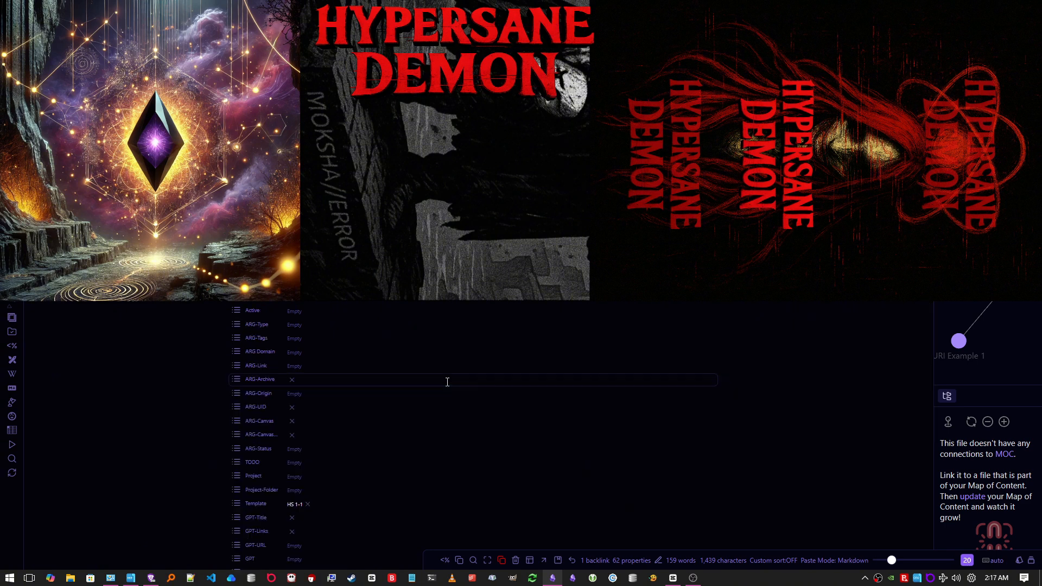
Step: In the file manager, try to create a .lnk shortcut in the current folder targeting obsidian://open?vault=Research&file=Hyper-Sanity/Hyper-Framework/What%20is/WIP-Hyper-Sanity.md
key("alt+Tab")
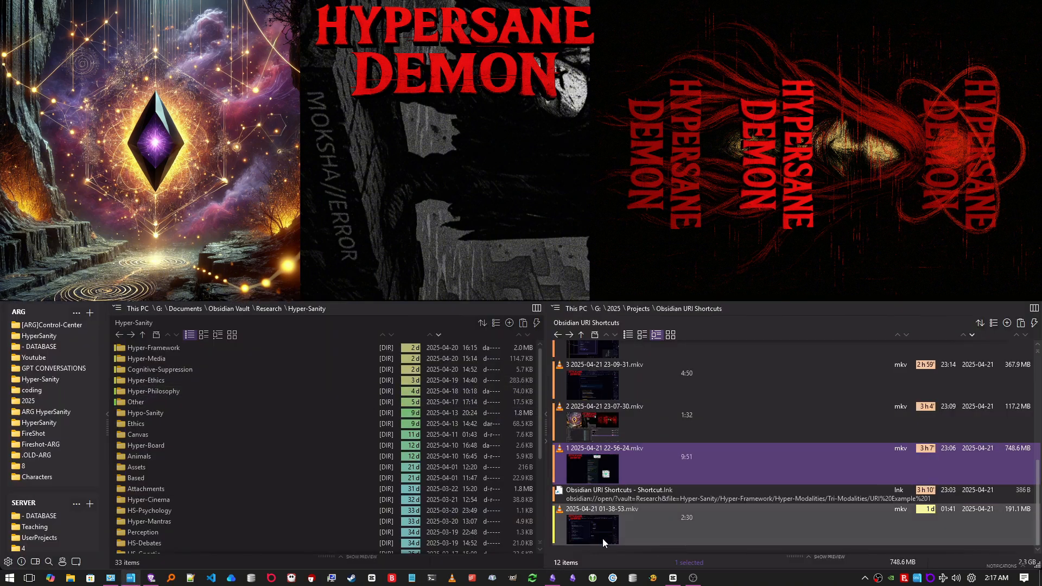
right_click(596, 552)
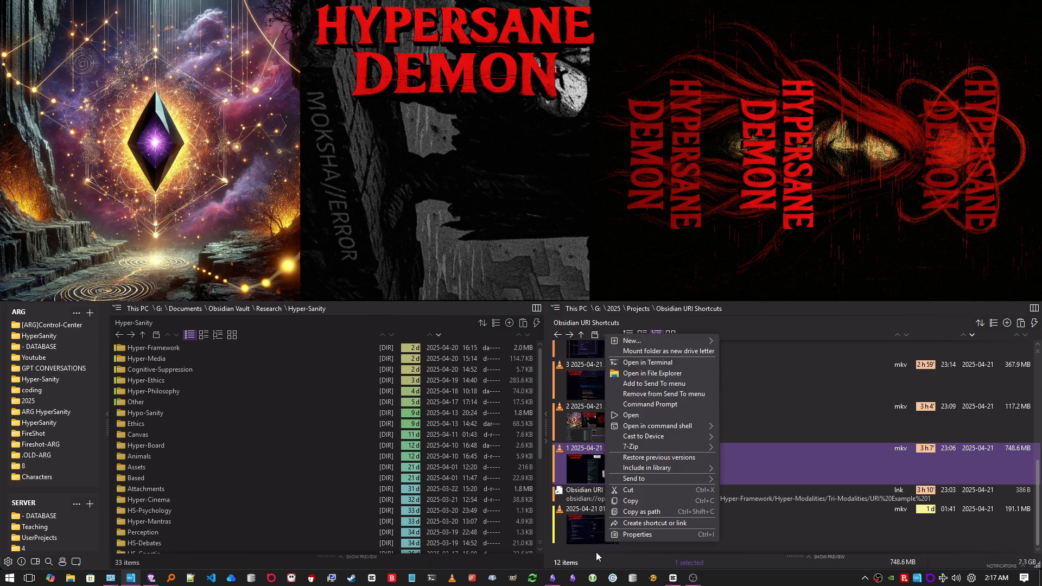
left_click(656, 524)
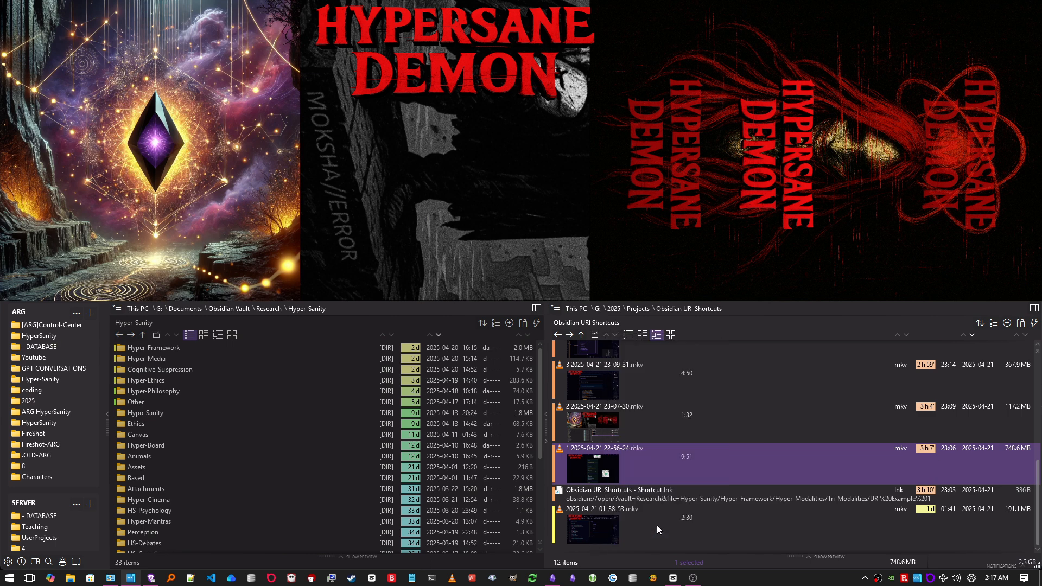
left_click(763, 375)
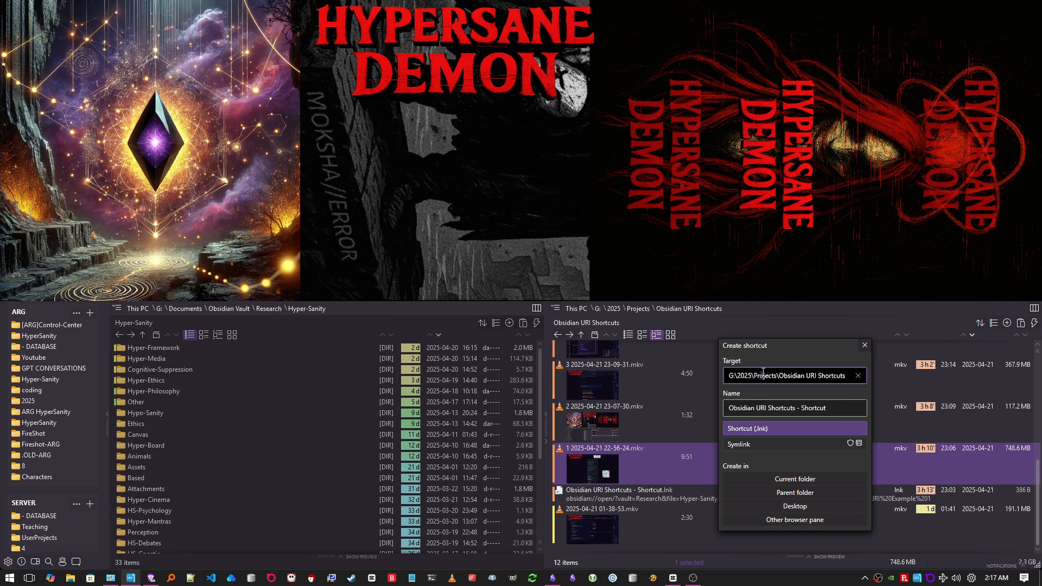
key("BackSpace")
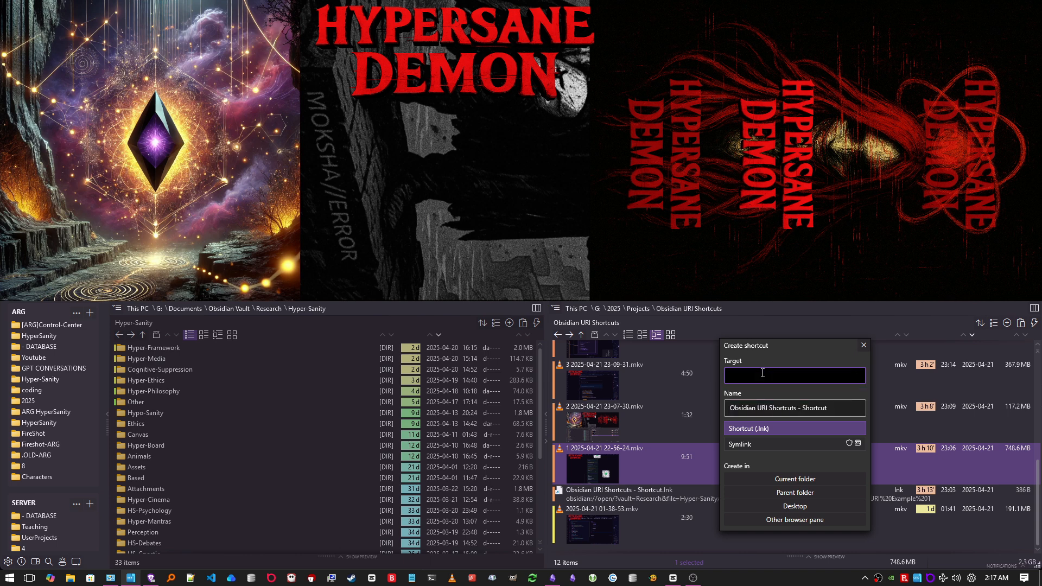
type("obsidian://open?vault=Research&file=Hyper-Sanity/Hyper-Framework/What%20is/WIP-Hyper-Sanity.md")
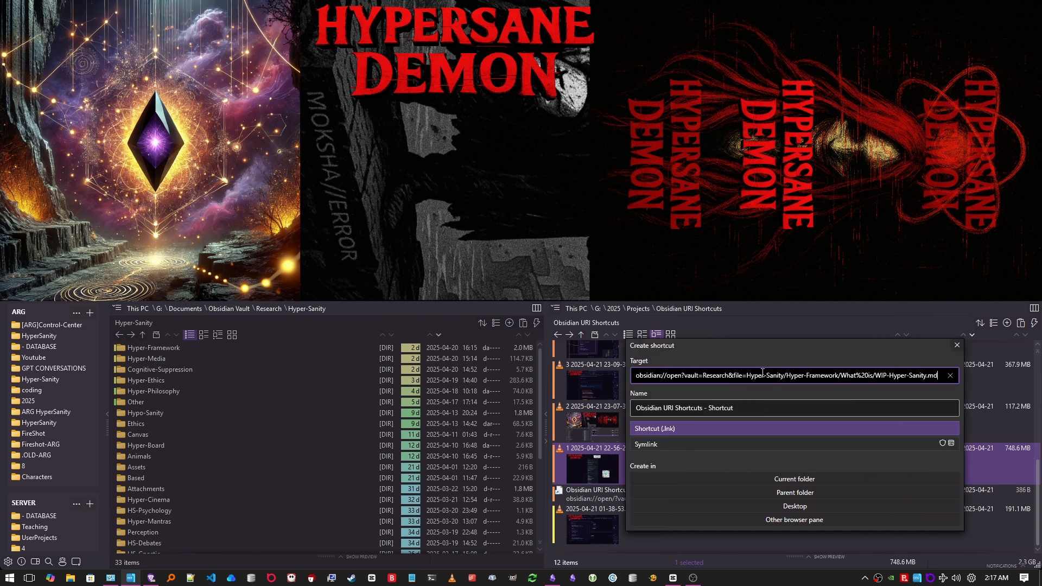
left_click(816, 480)
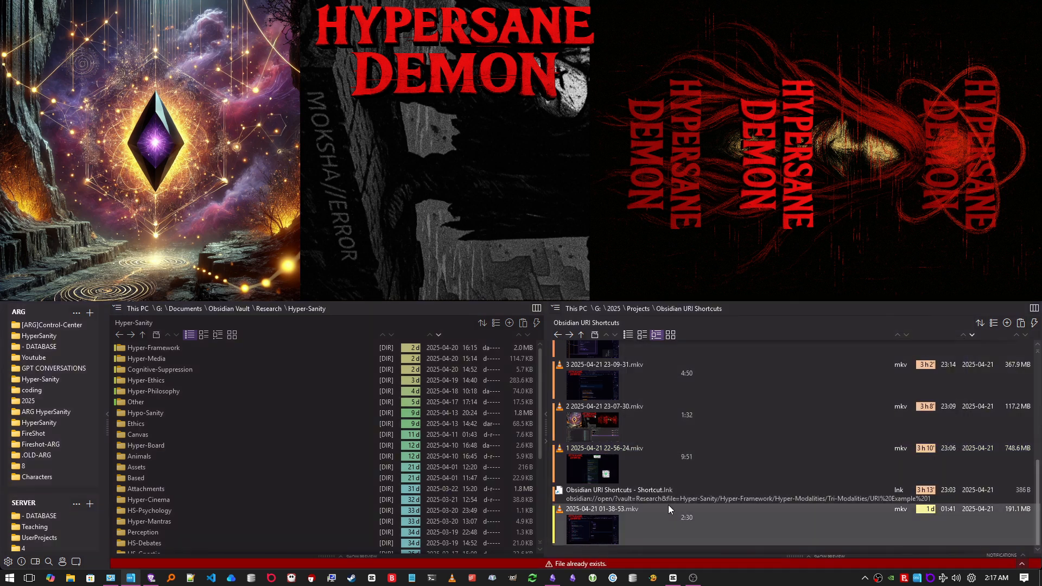
Step: Launch the existing Obsidian URI Shortcuts - Shortcut.lnk and look through the URI Example 1 note from its properties to its last links
double_click(607, 494)
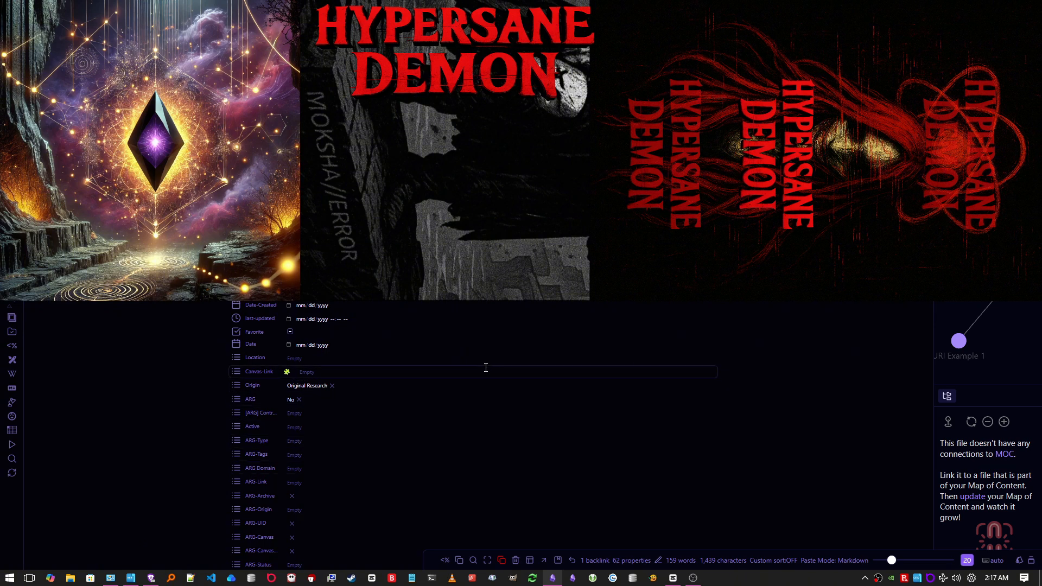
scroll(483, 363, "down", 10)
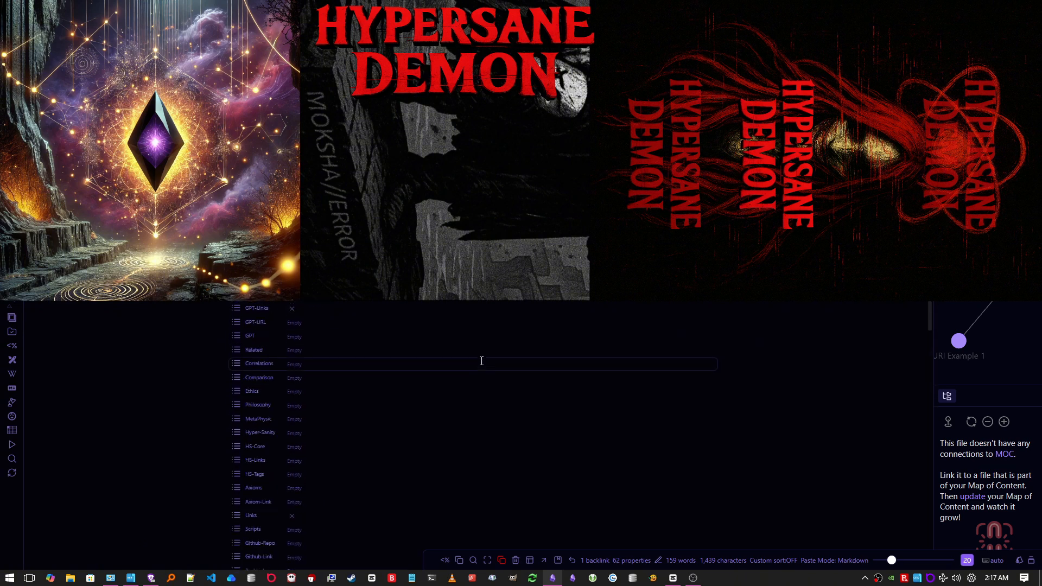
scroll(481, 361, "down", 15)
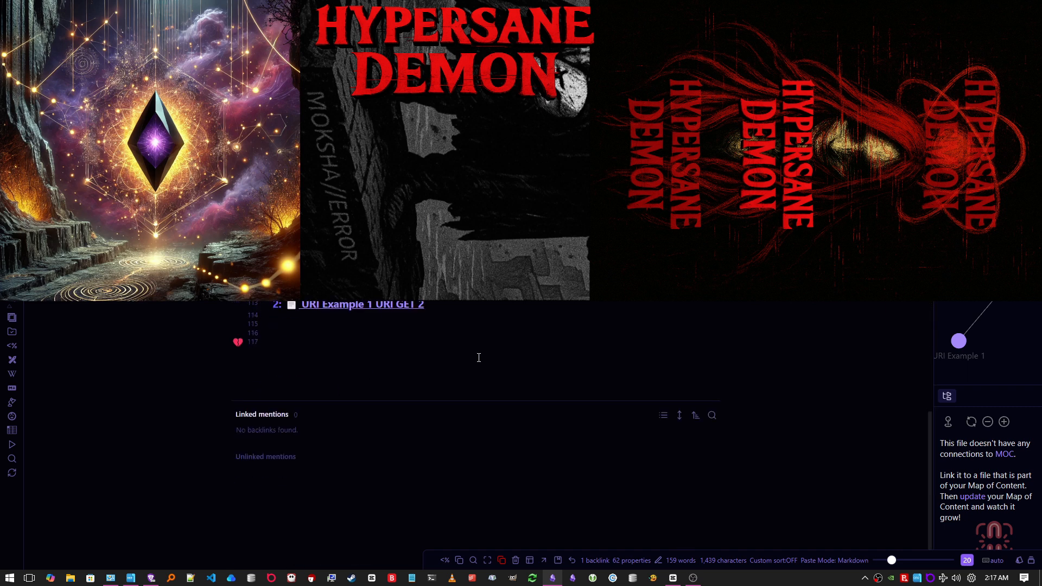
scroll(482, 359, "up", 20)
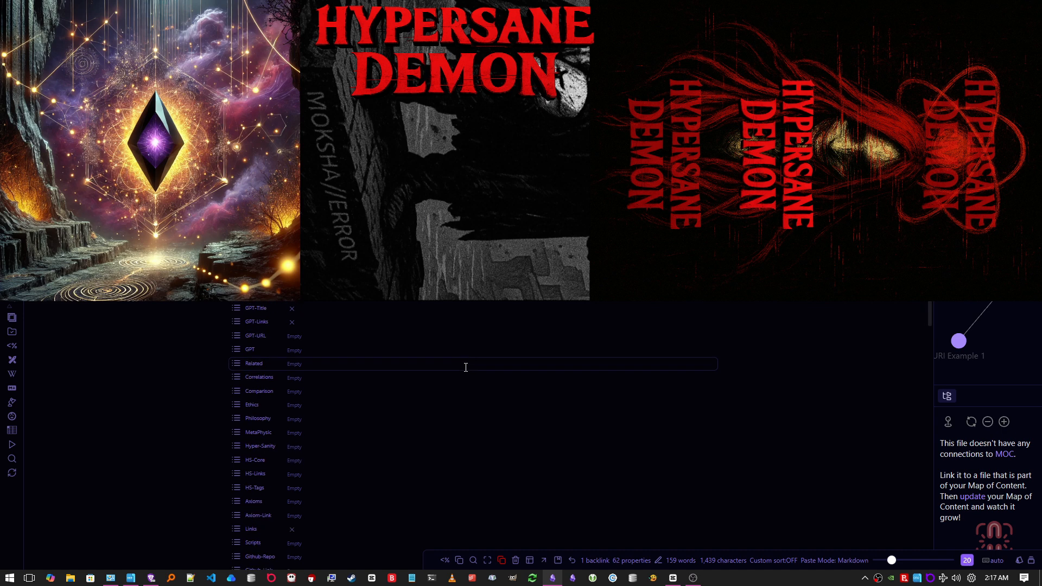
scroll(465, 364, "down", 20)
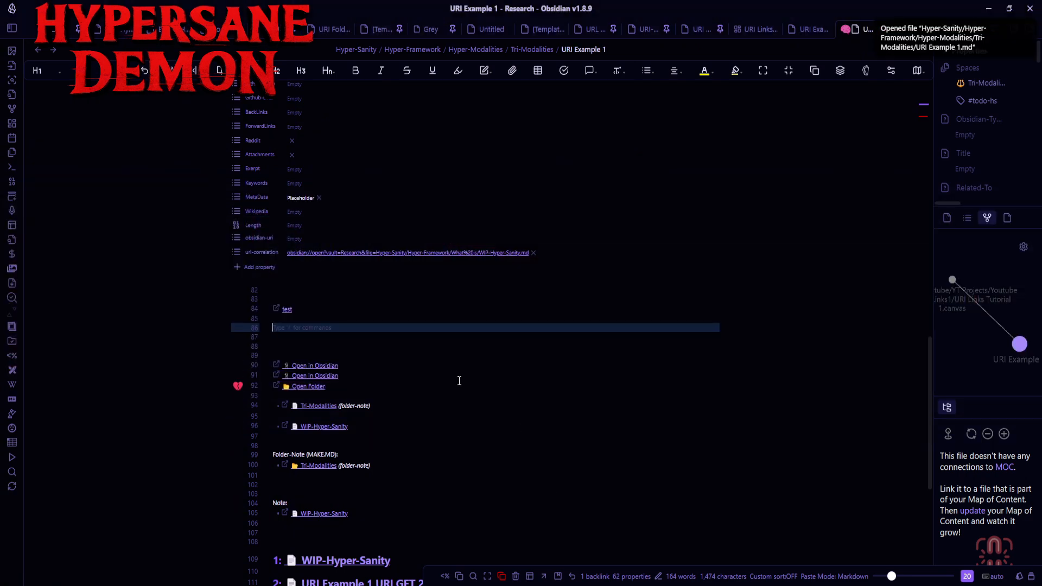
Step: Return to the URI Example 1 note and inspect the URI behind the test link on line 84
left_click(50, 50)
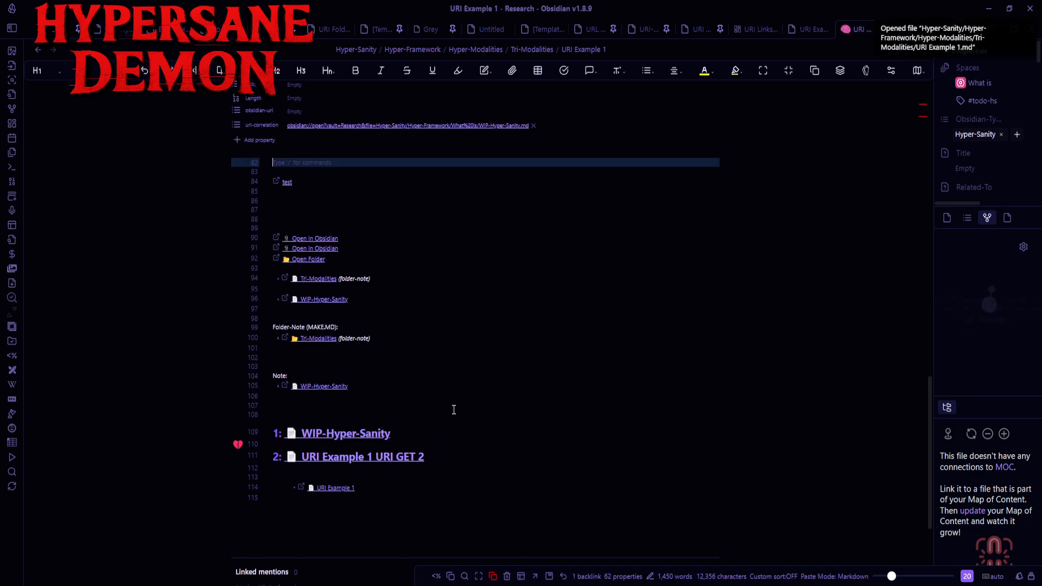
left_click(370, 403)
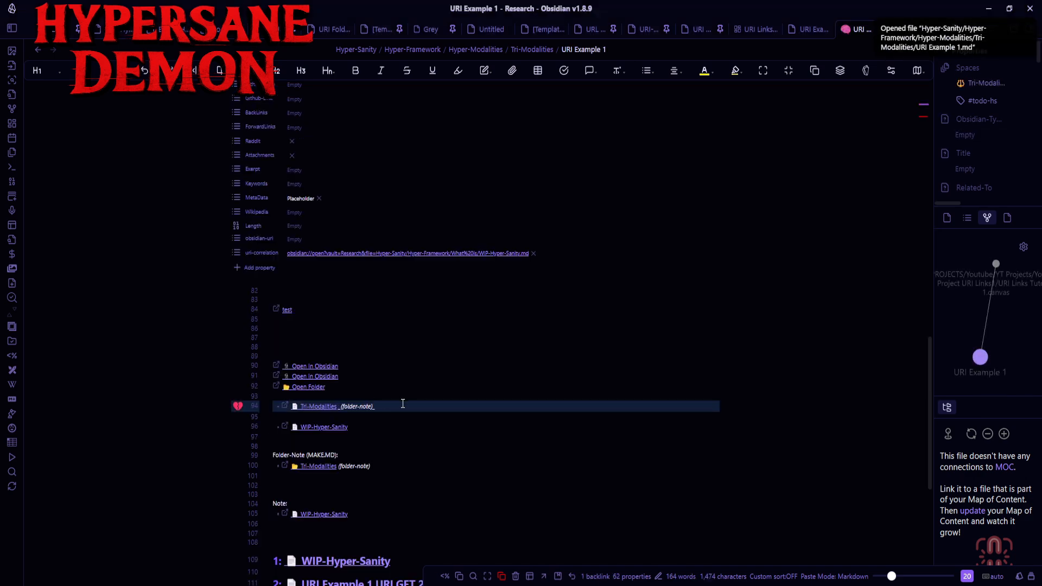
left_click(339, 328)
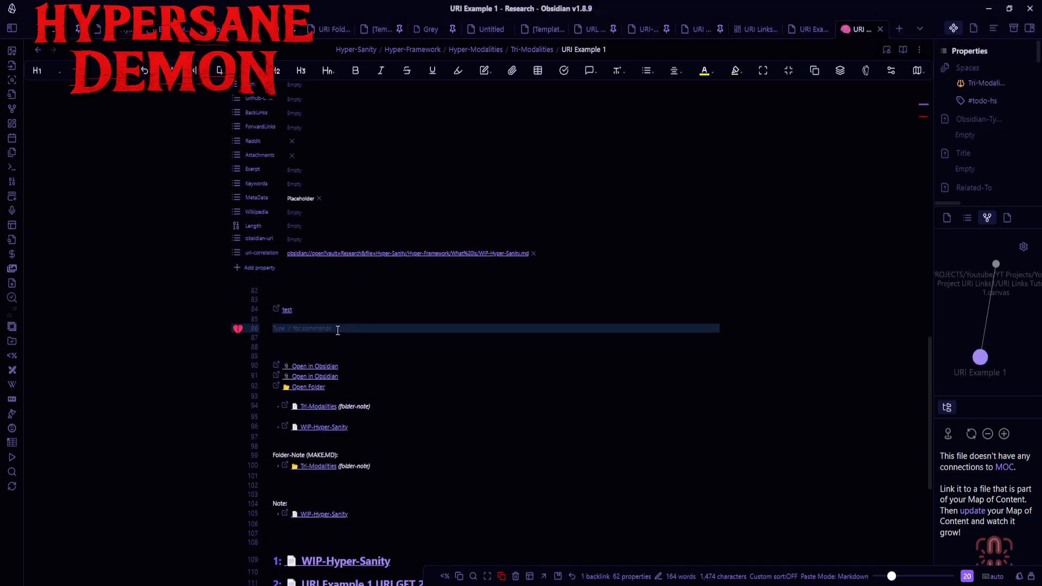
left_click(344, 309)
type("obsidian://open?vault=Research&file=Hyper-Sanity/Hyper-Framework/What%20is/WIP-Hyper-Sanity.md")
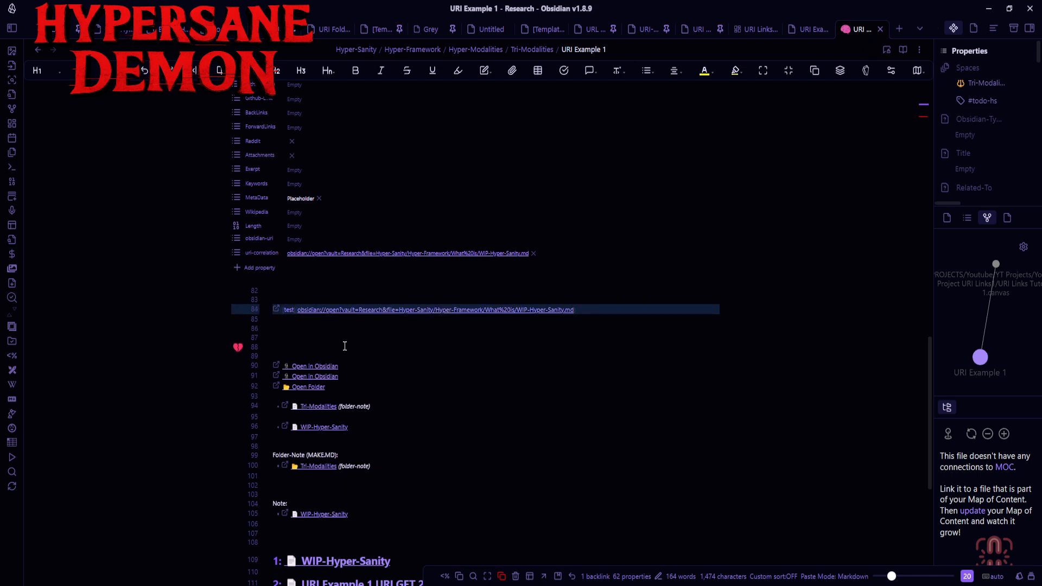
left_click(340, 333)
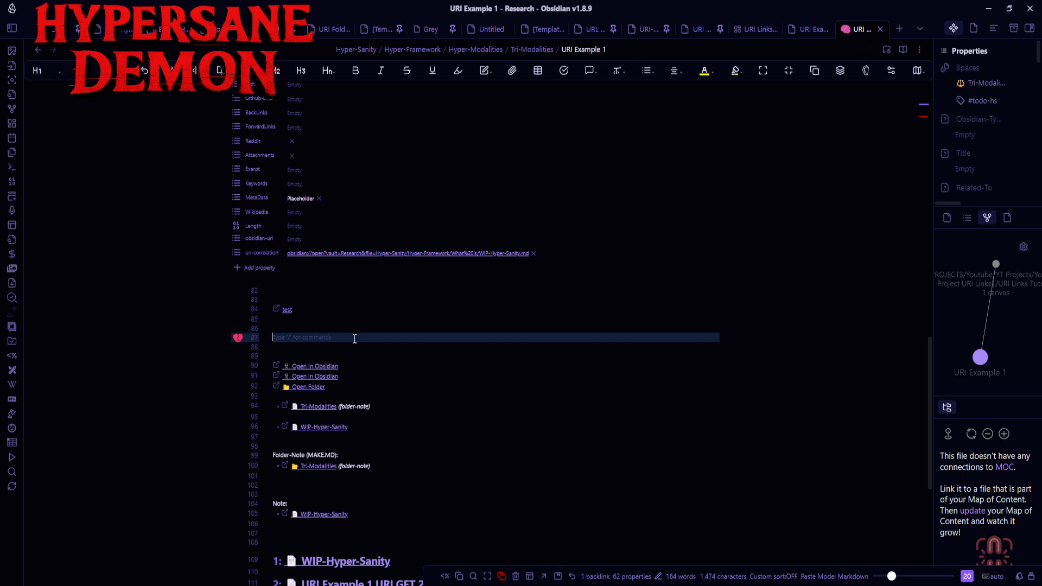
Step: Insert obsidian://open?vault=Research&file=Hyper-Sanity/Hyper-Framework/What%20is/WIP-Hyper-Sanity.md on blank line 87, below the test link
left_click(374, 485)
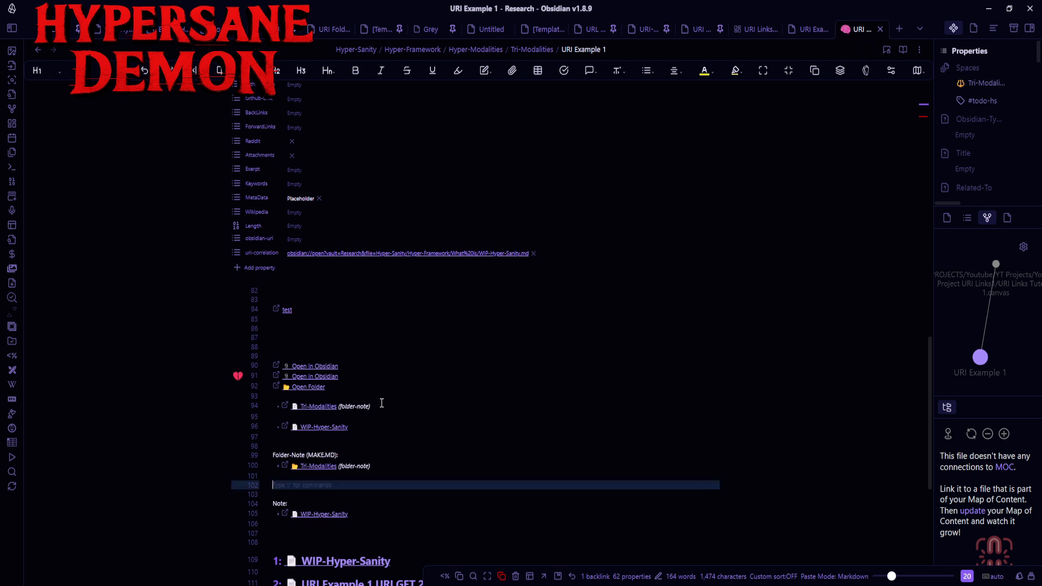
scroll(384, 402, "down", 4)
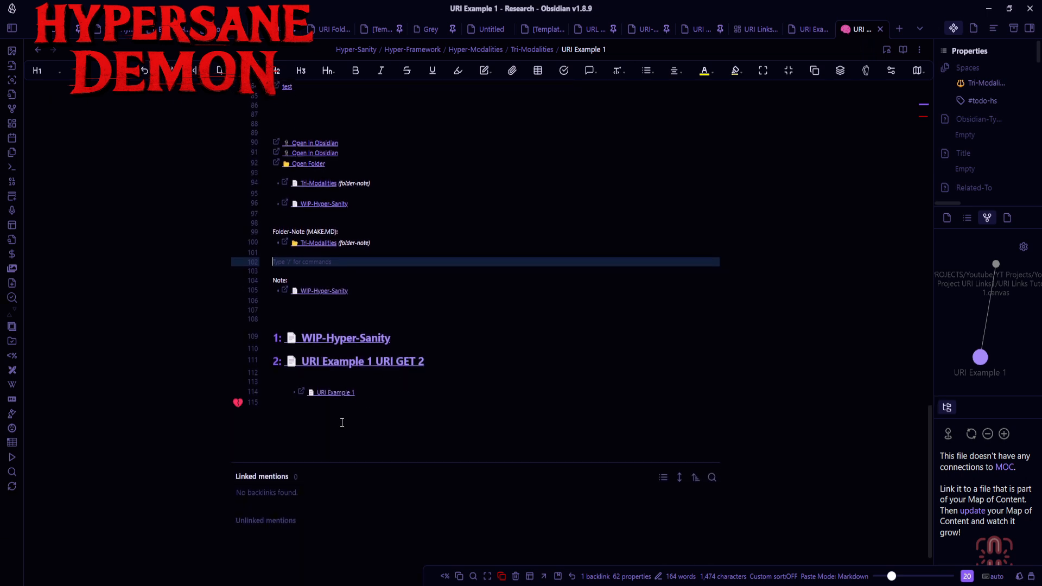
scroll(345, 416, "up", 3)
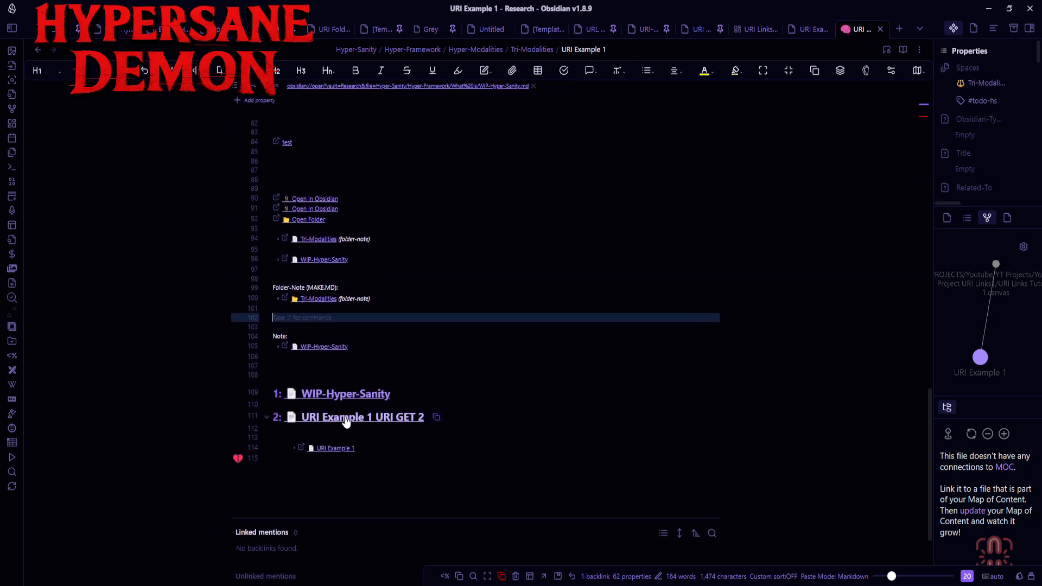
scroll(352, 369, "up", 1)
left_click(356, 325)
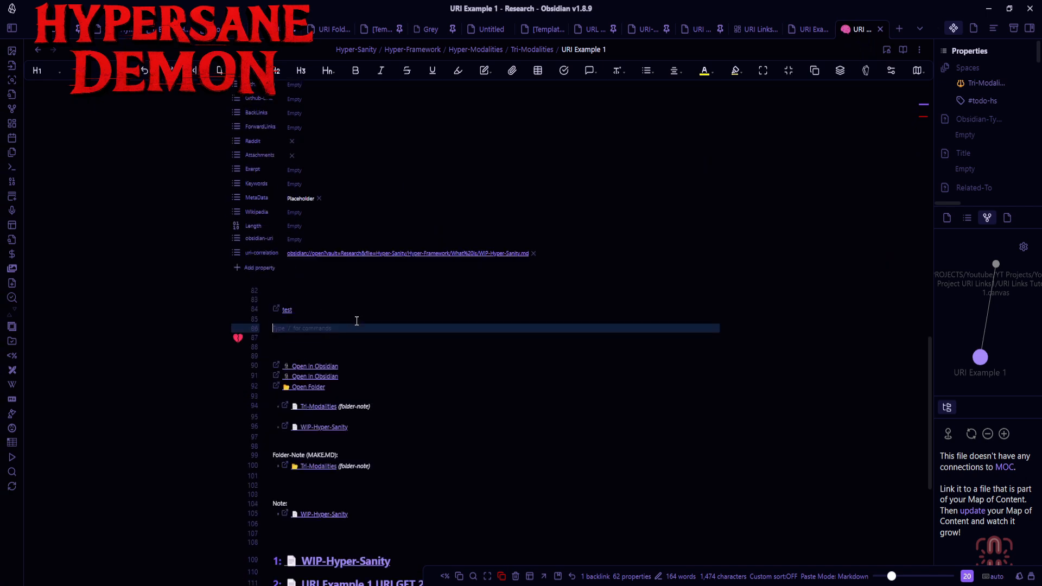
left_click(357, 309)
left_click(359, 336)
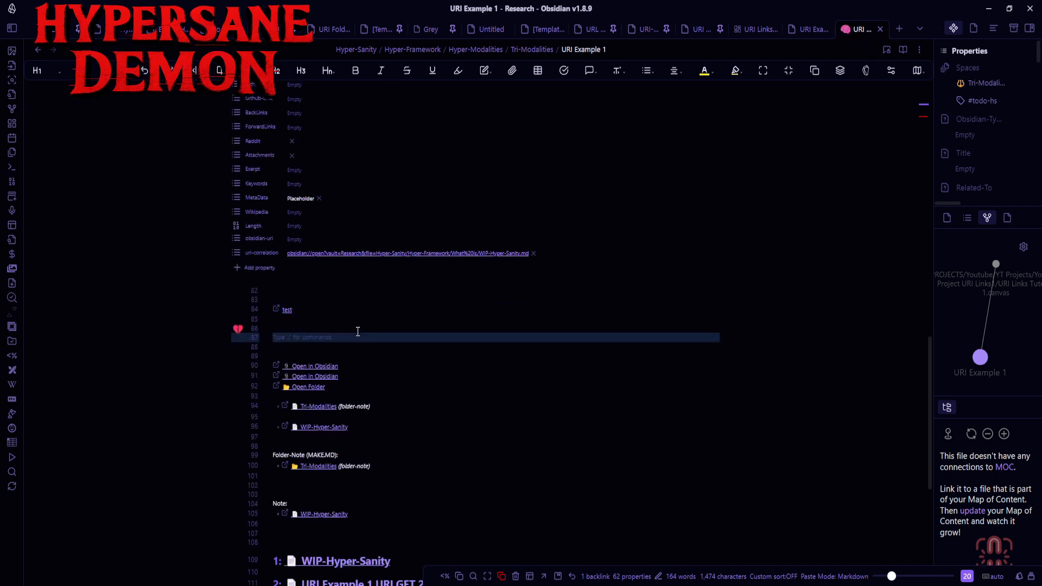
type("obsidian://open?vault=Research&file=Hyper-Sanity/Hyper-Framework/What%20is/WIP-Hyper-Sanity.md")
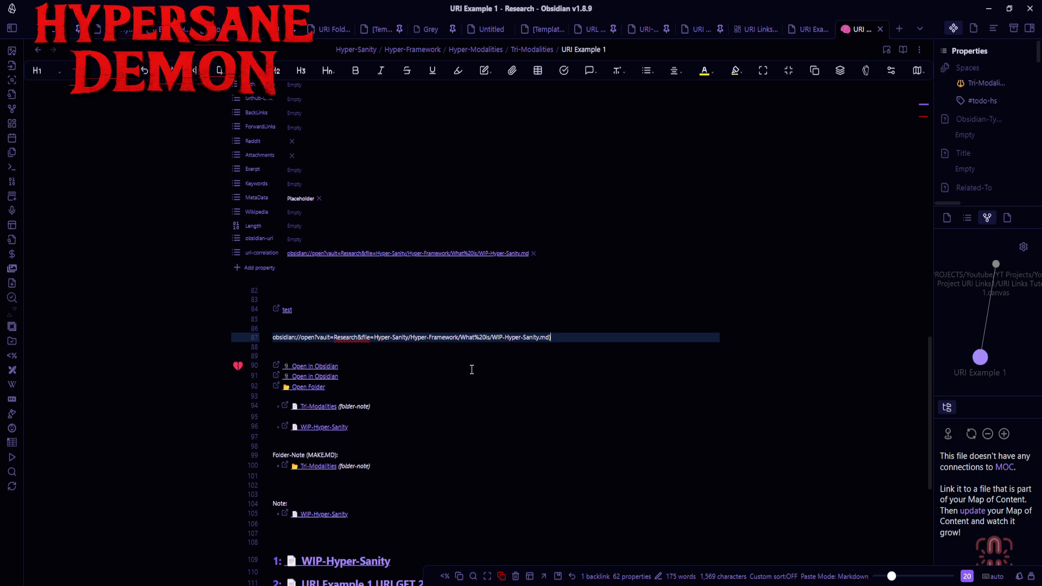
Step: Turn the URI on line 87 into a Markdown link with the display text "test"
key("Home")
type("(")
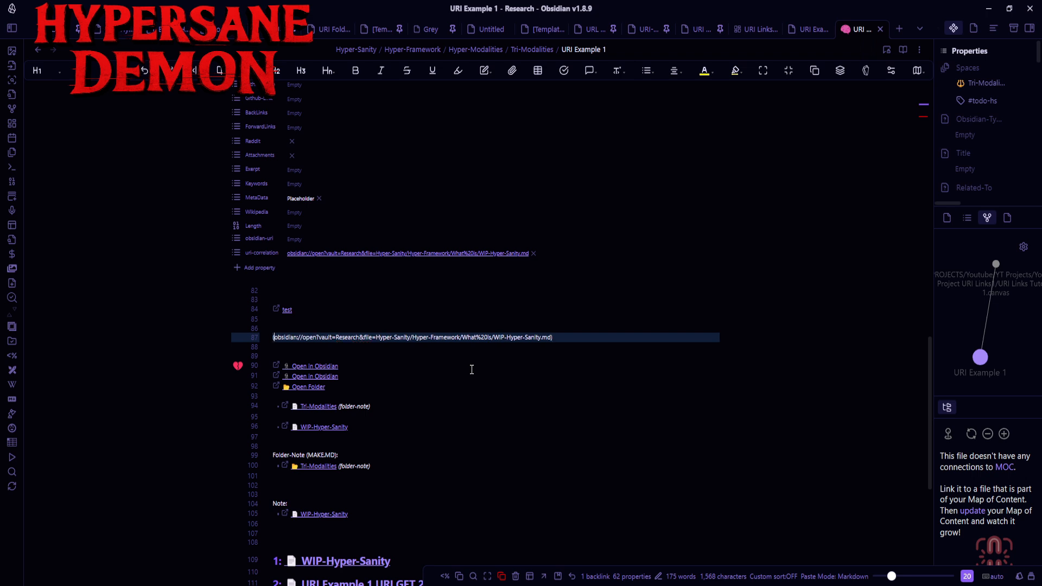
type("[]")
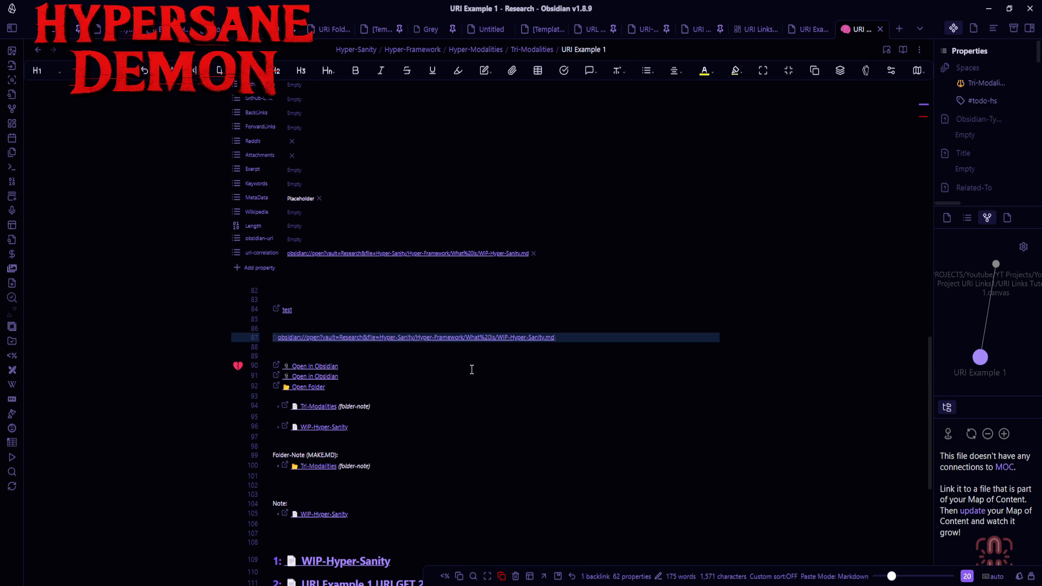
type("test")
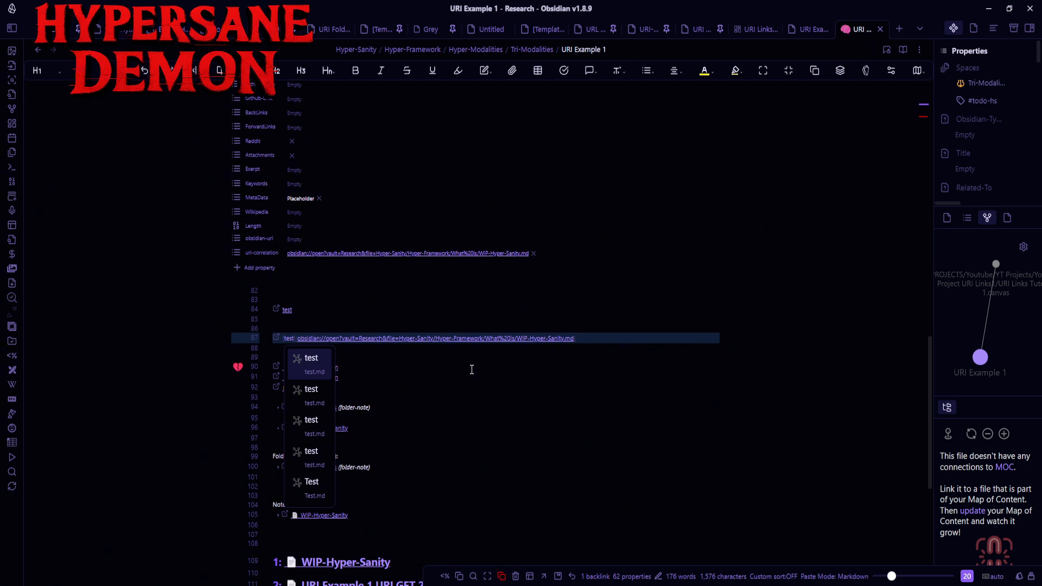
left_click(477, 354)
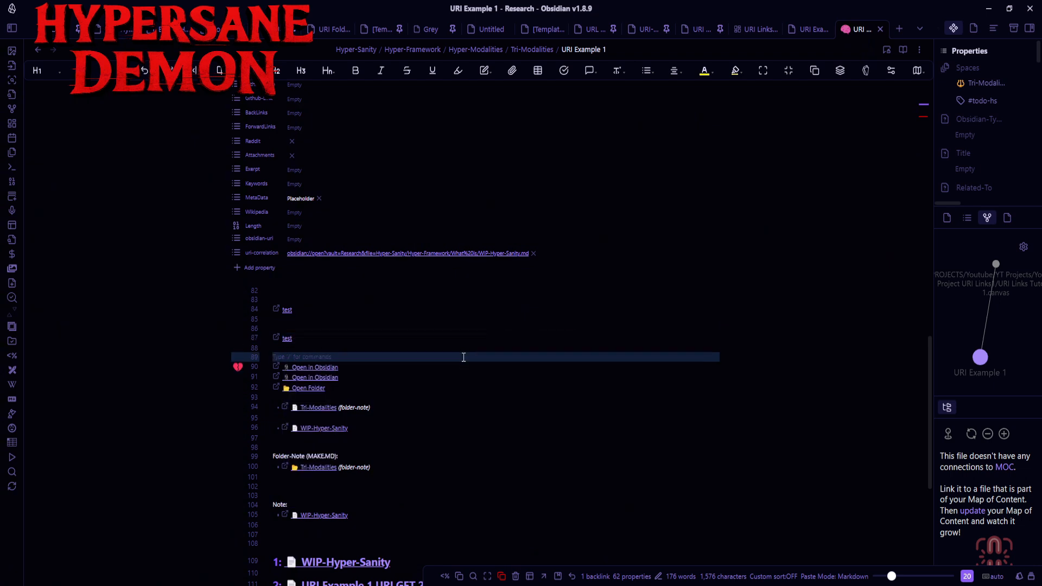
left_click(584, 342)
key("Return")
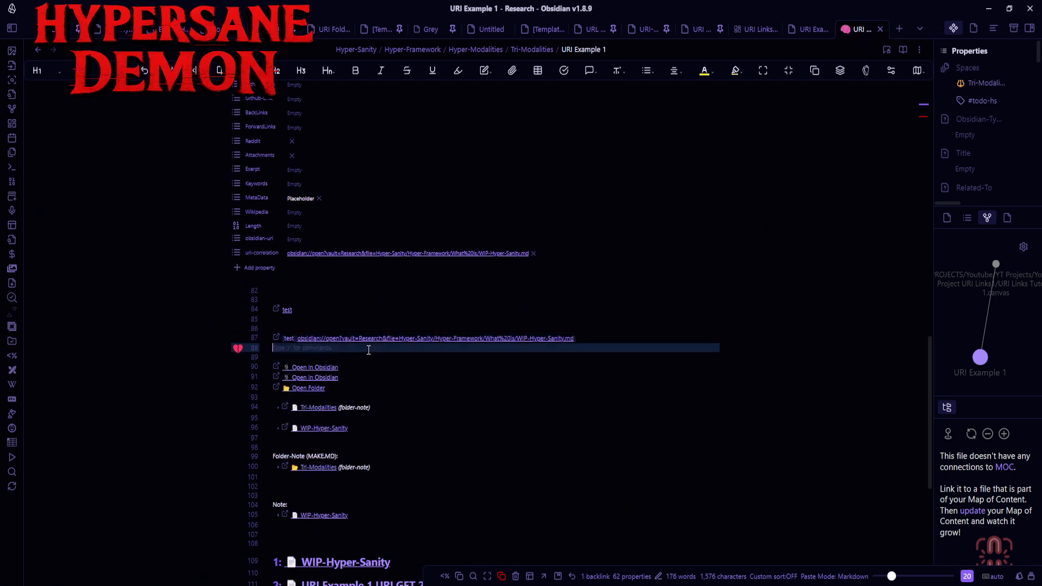
left_click(582, 336)
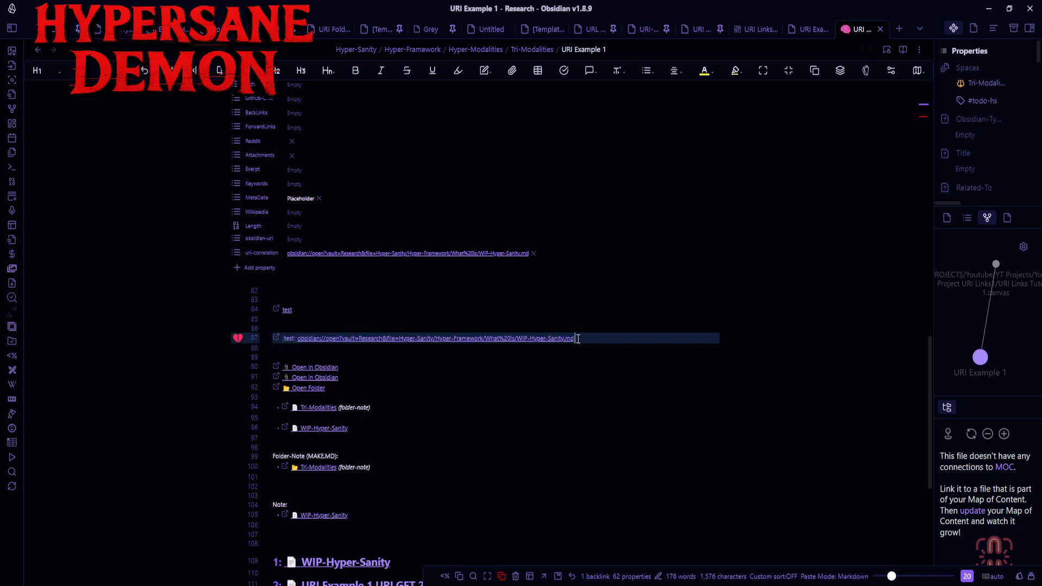
left_click(294, 347)
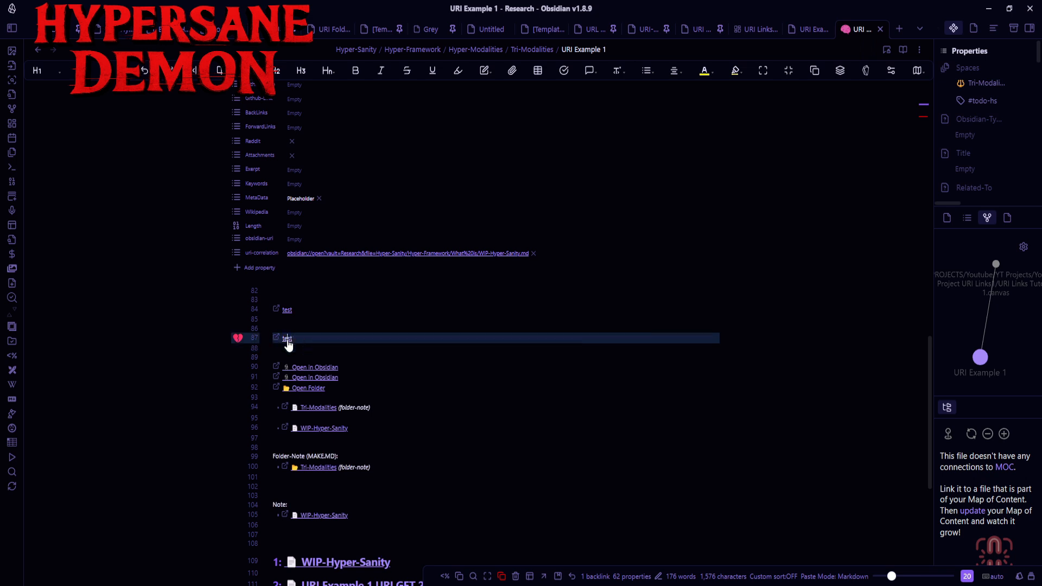
Step: Follow the test link on line 87 to its target note and return to the URI Example 1 note
left_click(288, 338)
left_click(288, 338)
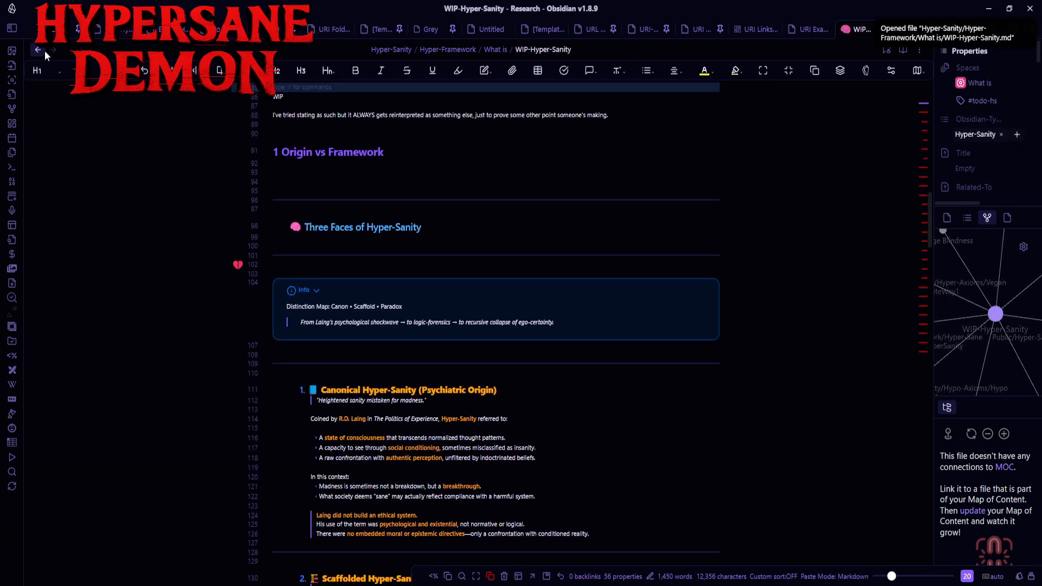
key("ctrl+alt+Left")
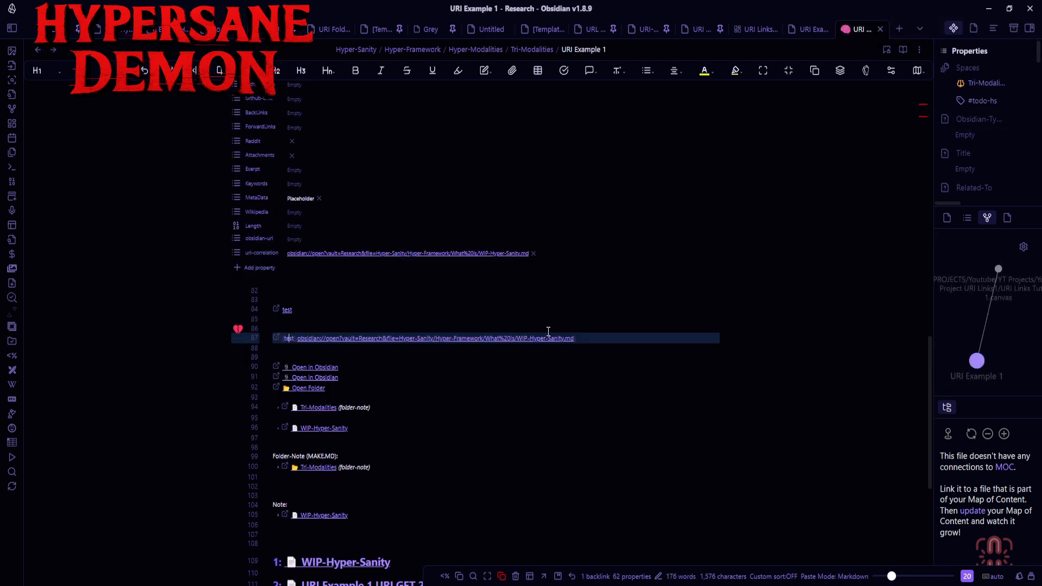
left_click(311, 349)
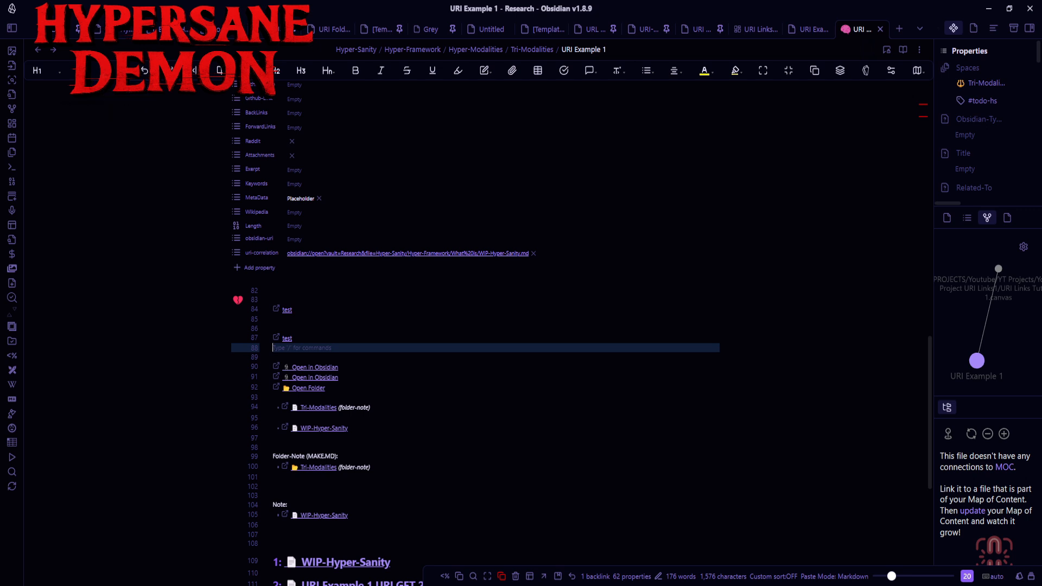
mouse_move(61, 71)
mouse_move(222, 71)
left_click(316, 298)
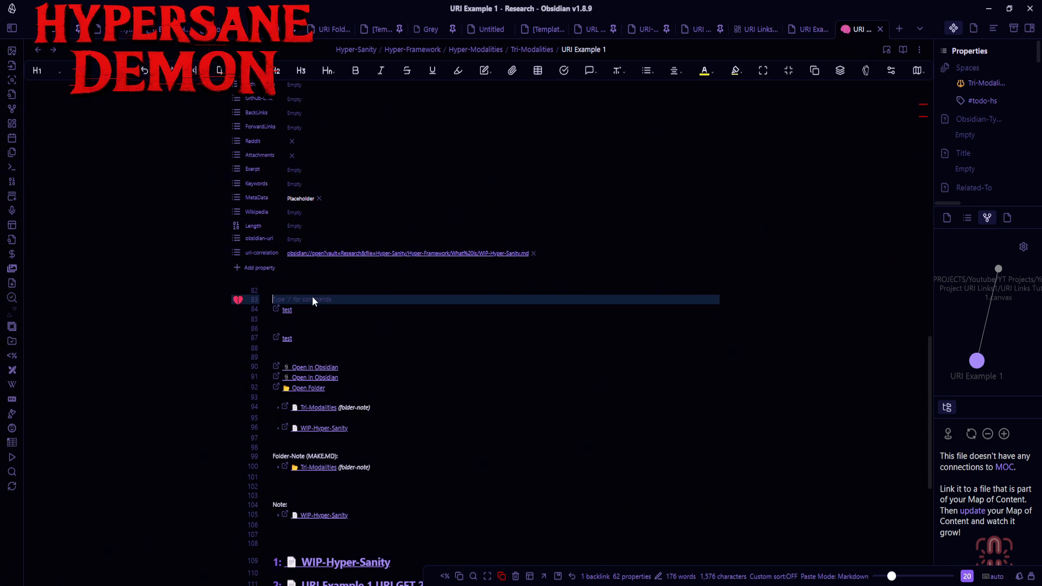
left_click(310, 319)
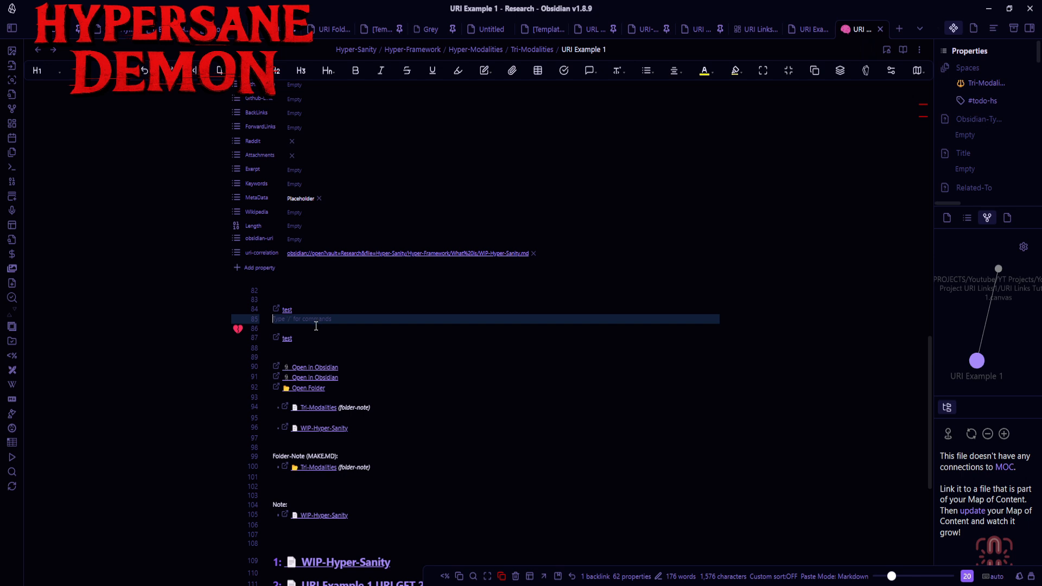
left_click(315, 328)
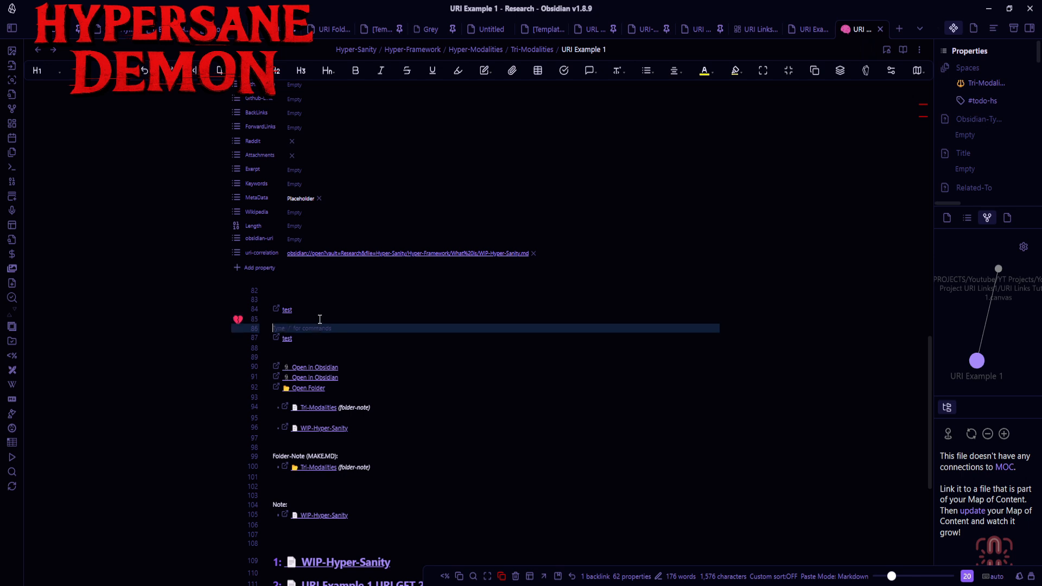
left_click(319, 318)
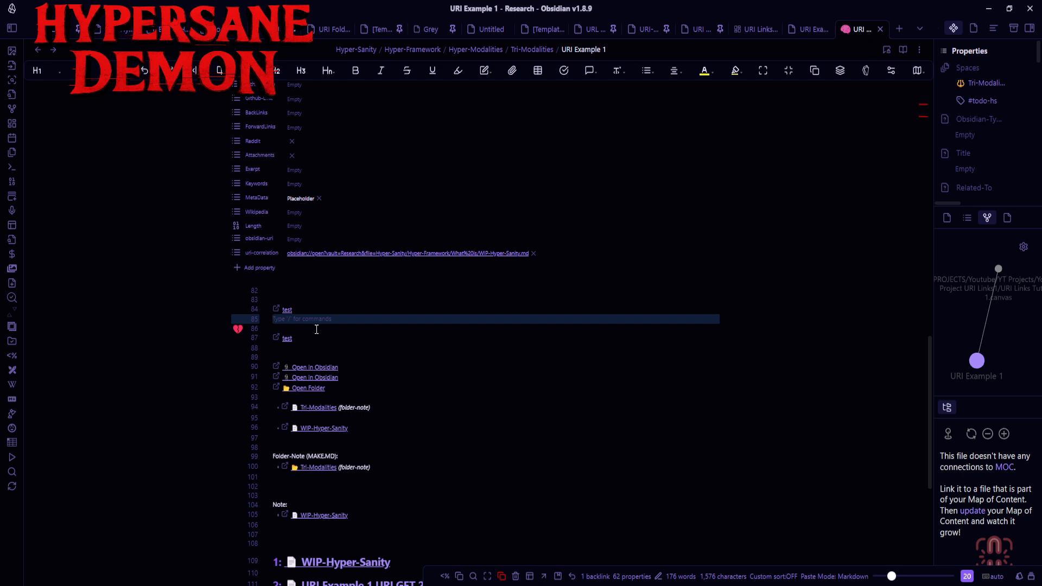
left_click(317, 328)
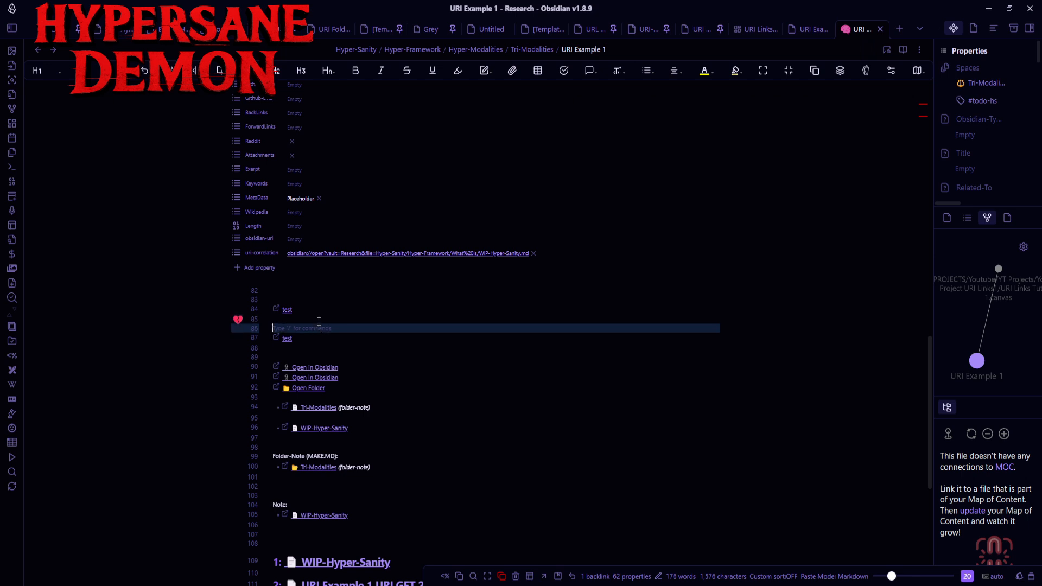
scroll(318, 324, "down", 3)
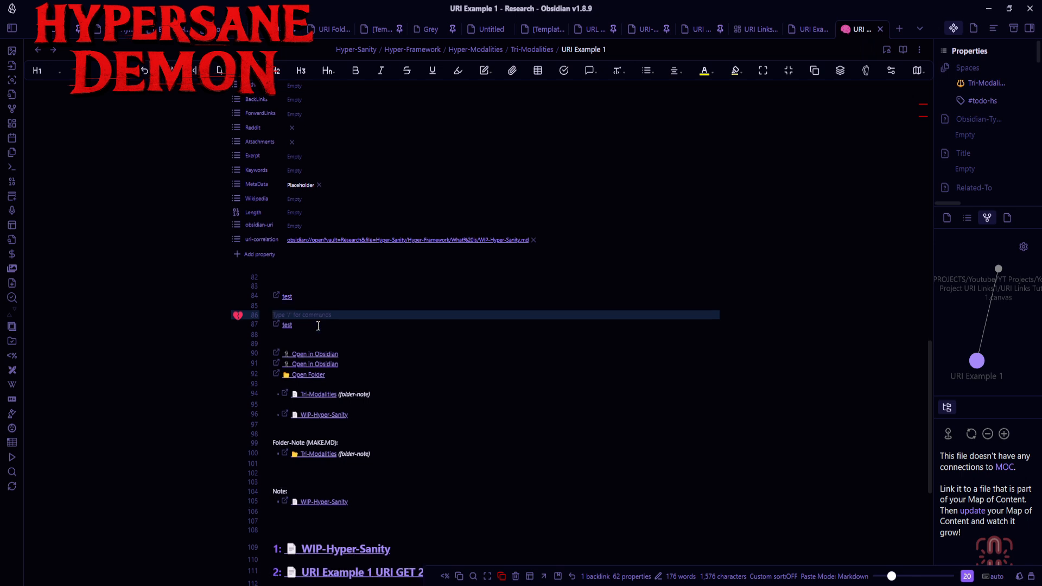
scroll(318, 325, "down", 2)
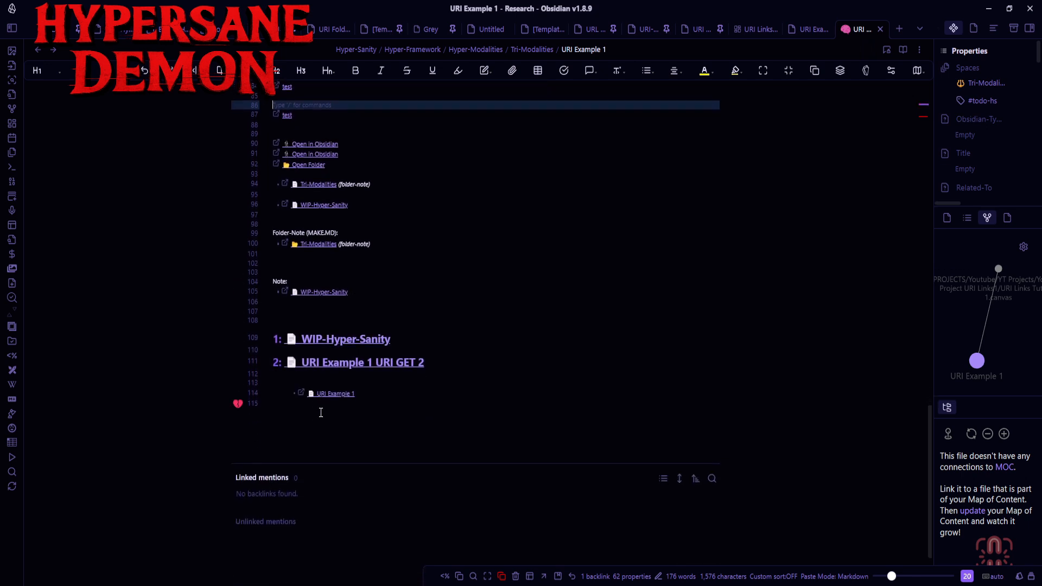
scroll(321, 411, "up", 2)
left_click(348, 375)
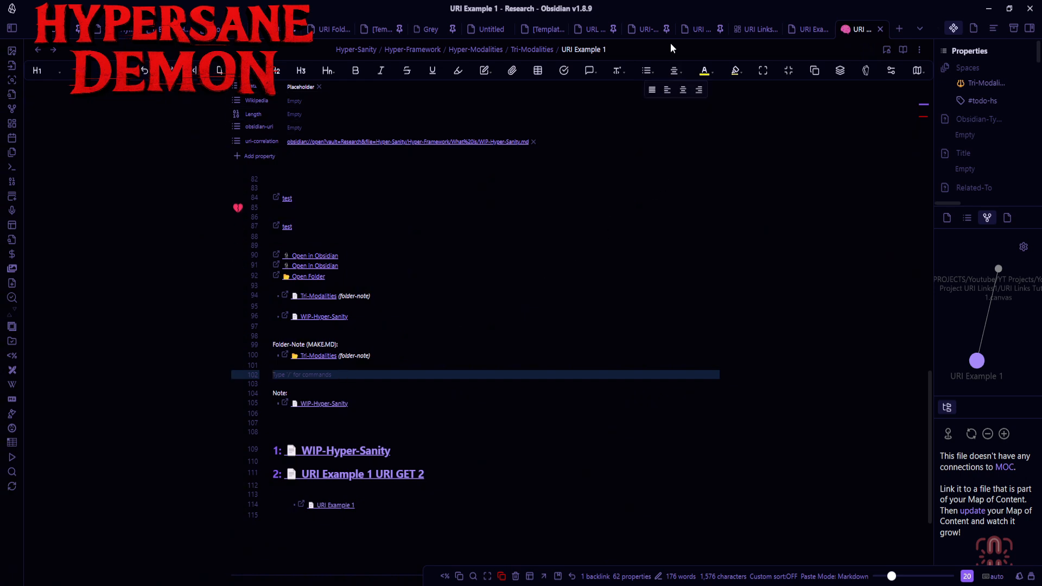
Step: Open the URI-Get2 script note and review its Templater code
left_click(644, 28)
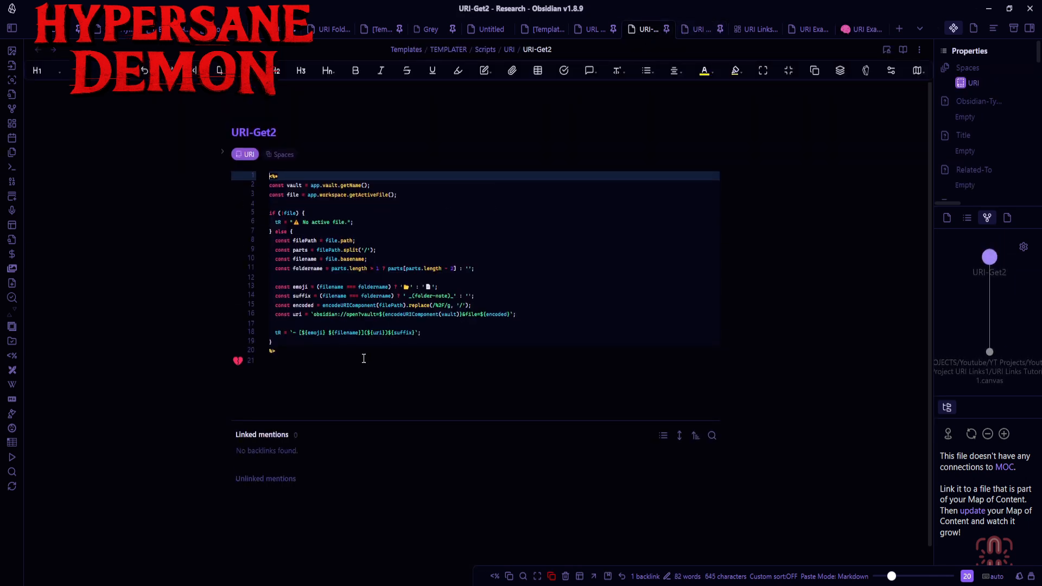
left_click(333, 368)
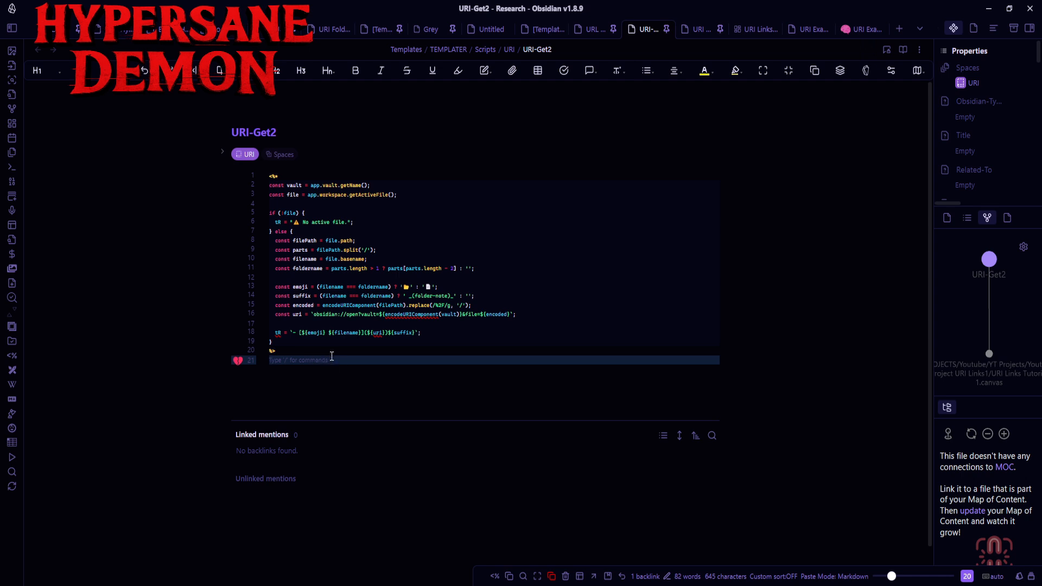
Step: Return to the URI Example 1 note and, on blank line 115, view the list of insertable templates without inserting one
left_click(804, 29)
scroll(385, 322, "down", 15)
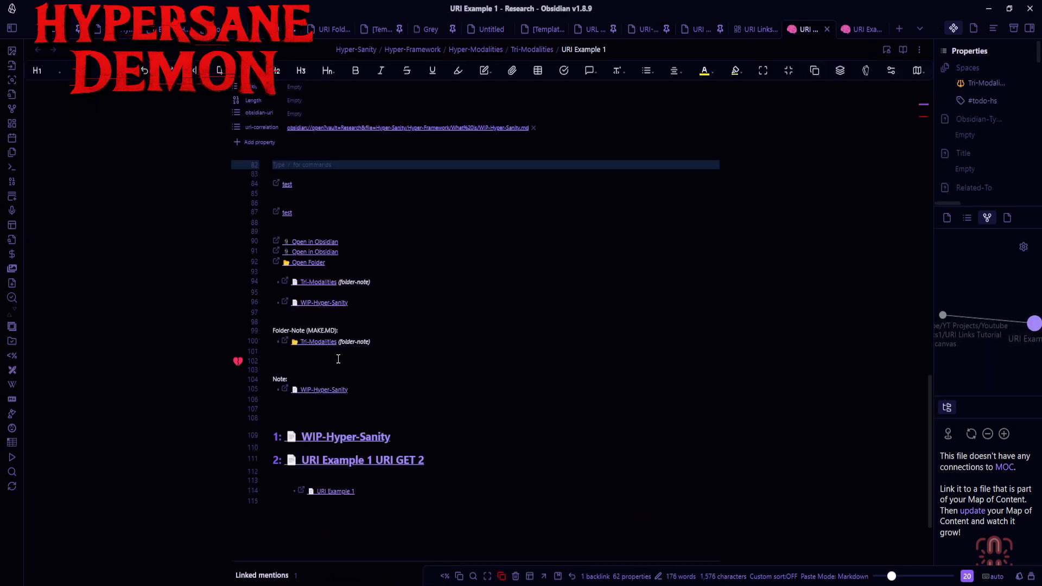
left_click(337, 507)
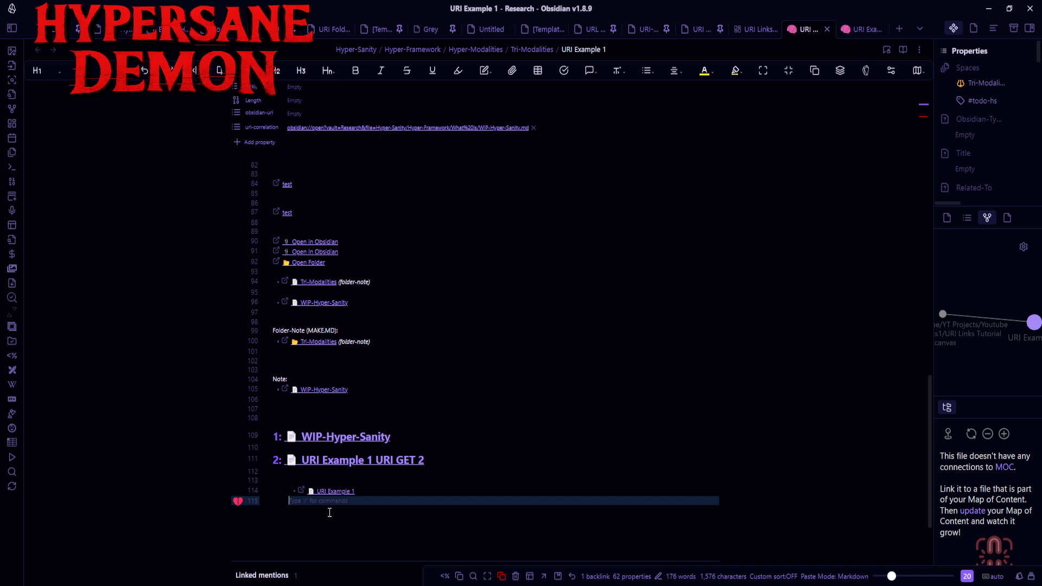
key("alt+e")
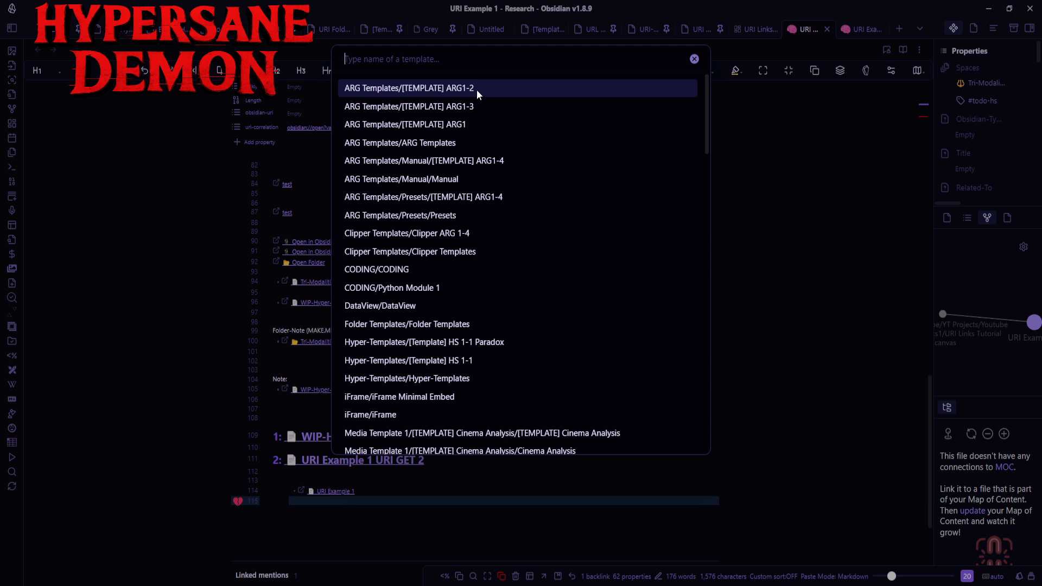
key("Escape")
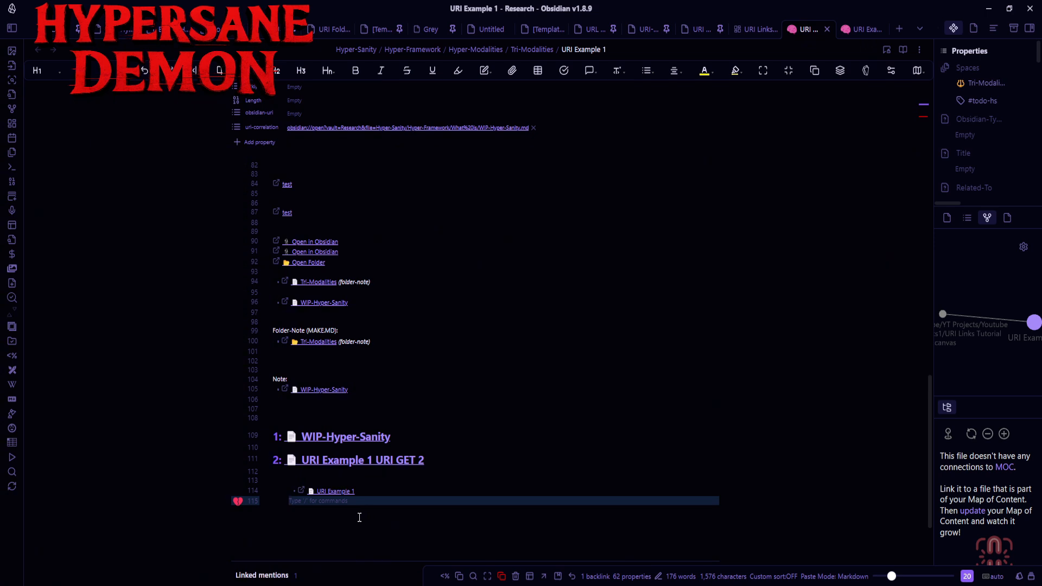
scroll(359, 515, "down", 2)
scroll(360, 507, "up", 2)
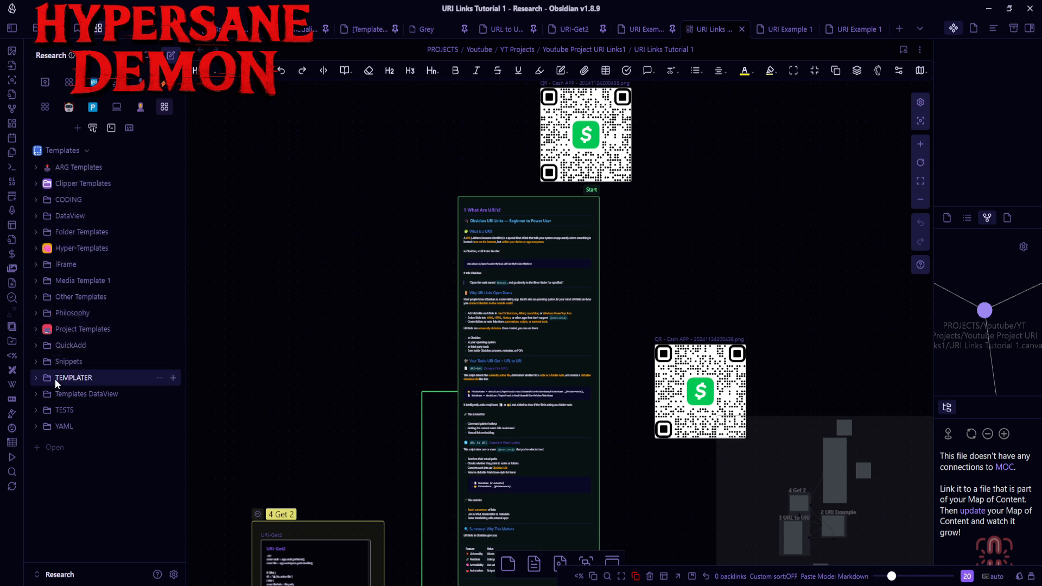
Step: Expand the TEMPLATER folder under Templates, look through its Scripts and URI script files, and collapse the URI subfolder
left_click(36, 379)
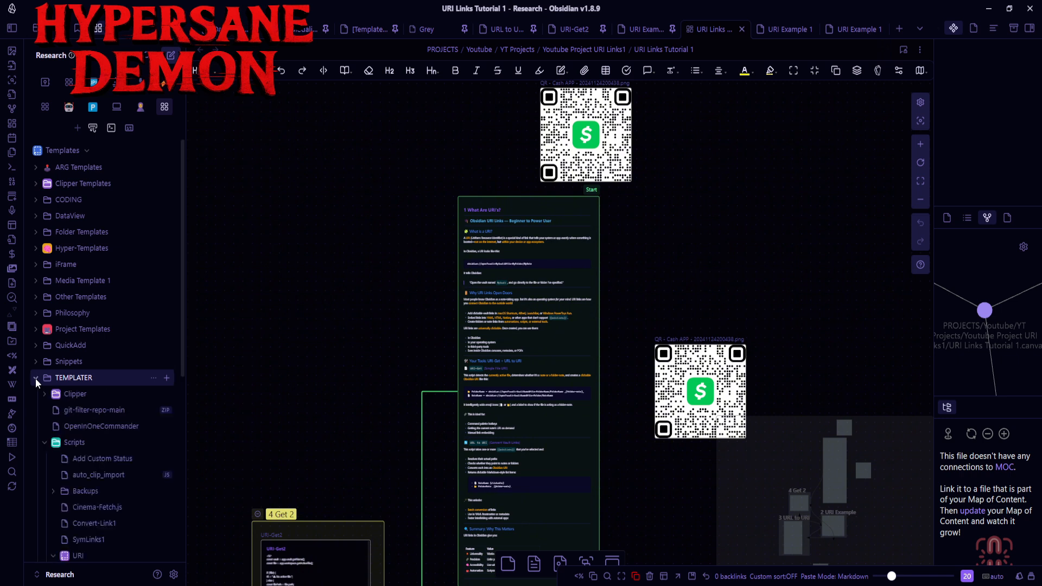
scroll(93, 374, "down", 4)
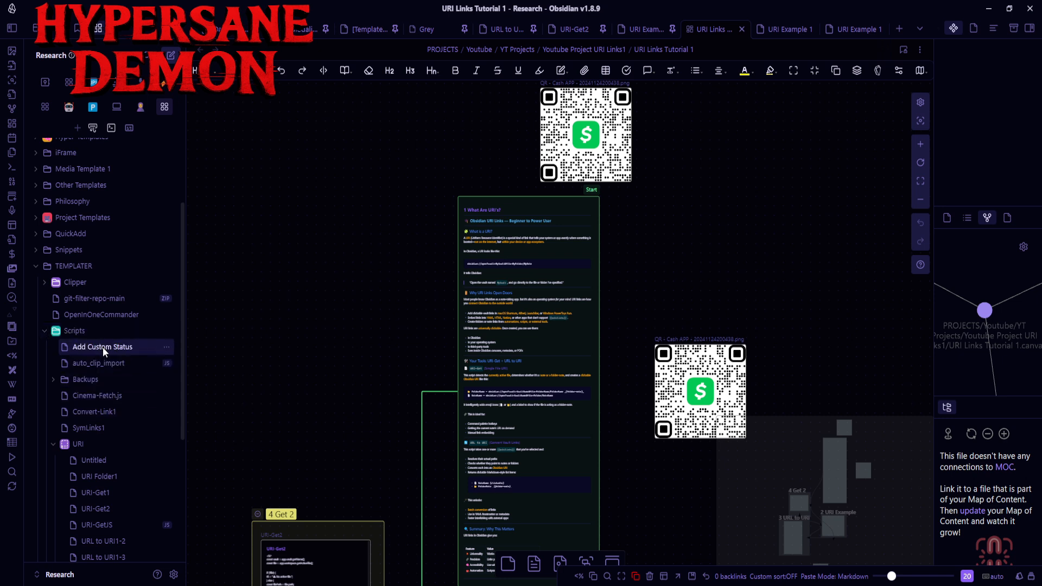
scroll(99, 355, "down", 2)
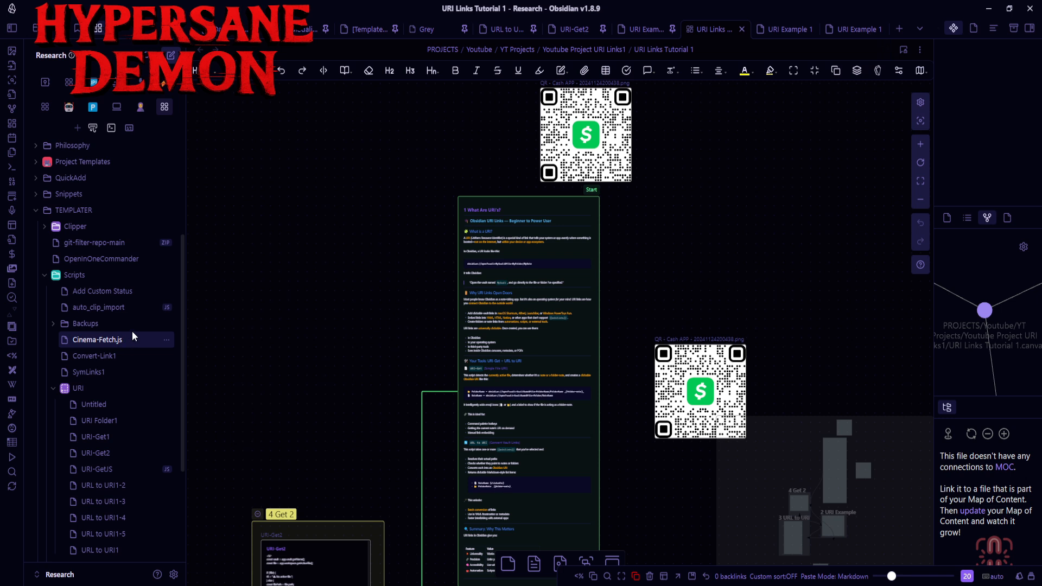
scroll(129, 316, "down", 1)
scroll(125, 308, "down", 2)
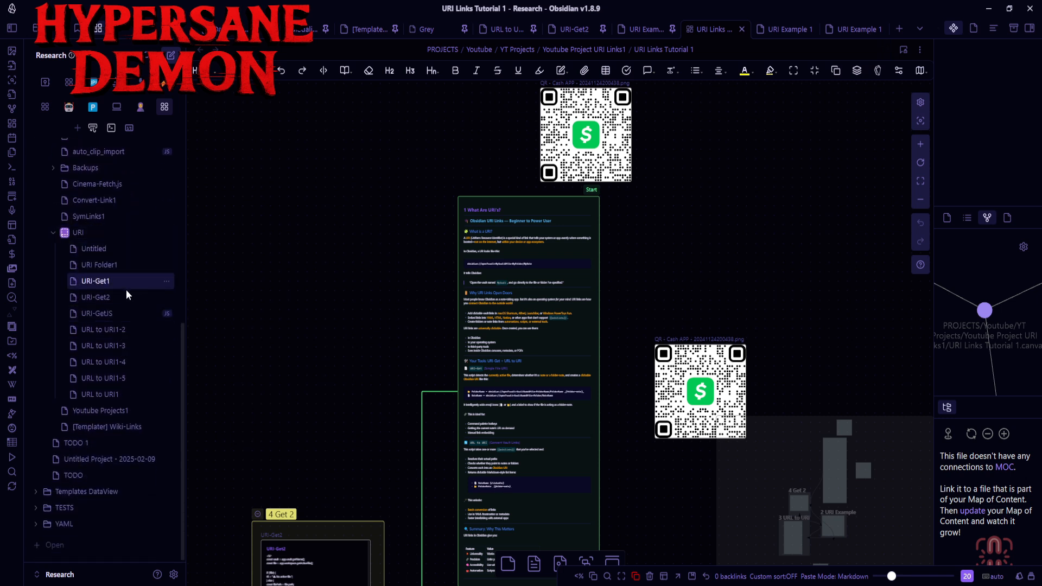
scroll(122, 379, "up", 2)
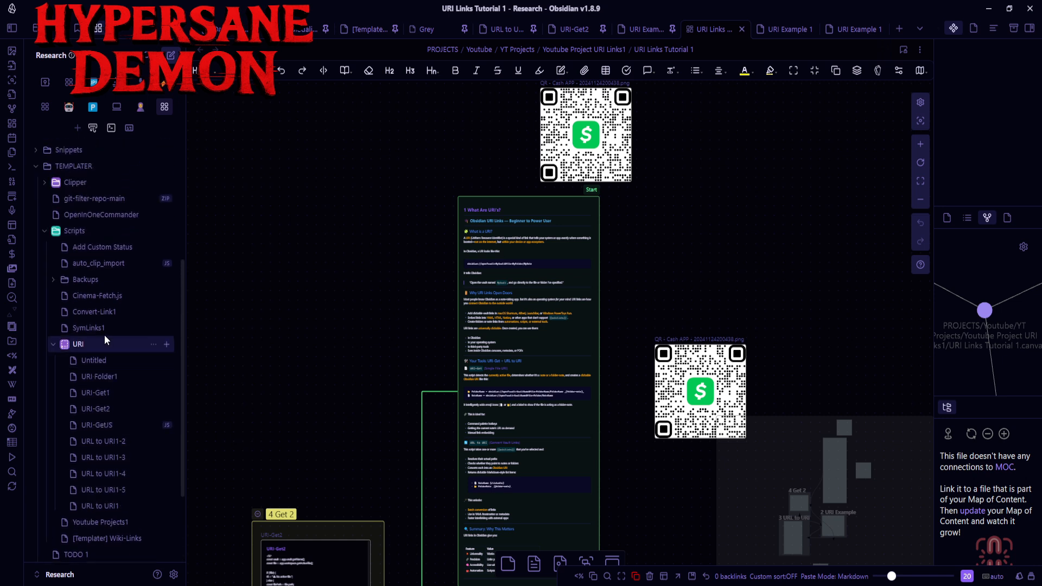
left_click(52, 344)
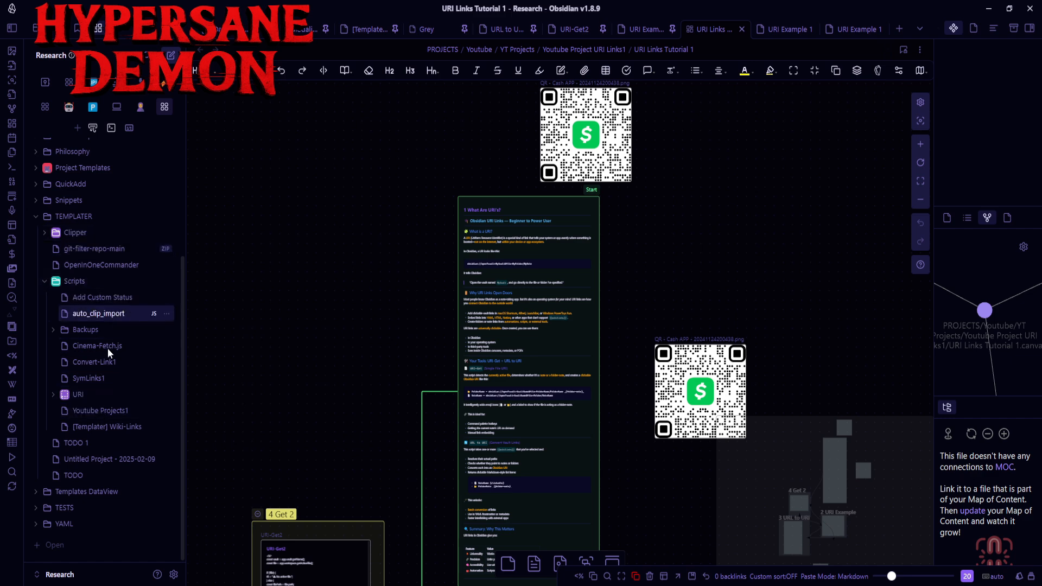
scroll(136, 478, "up", 1)
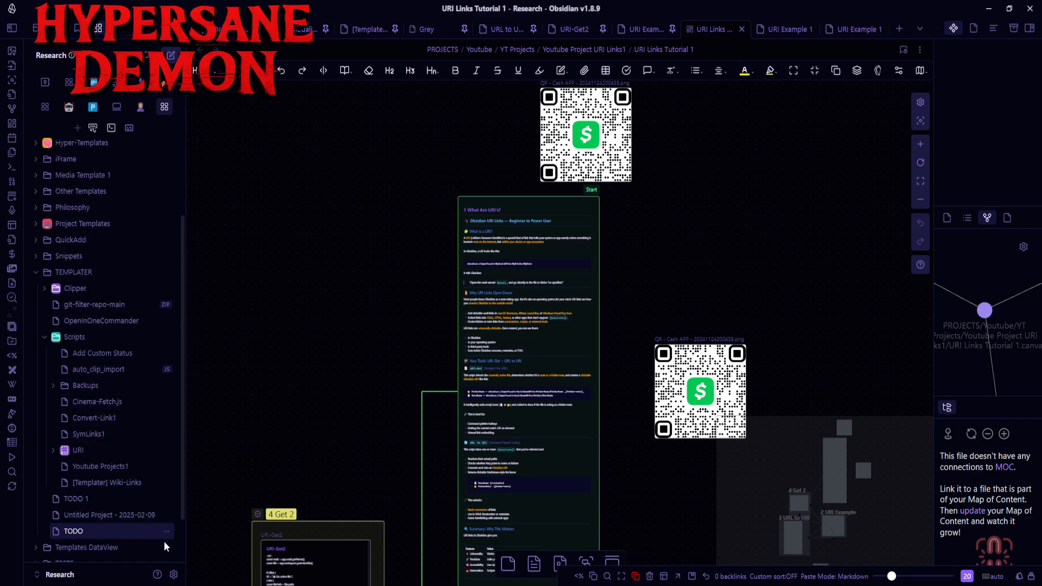
Step: Open the community plugins settings and search the installed plugins for "templater"
left_click(174, 574)
left_click(291, 177)
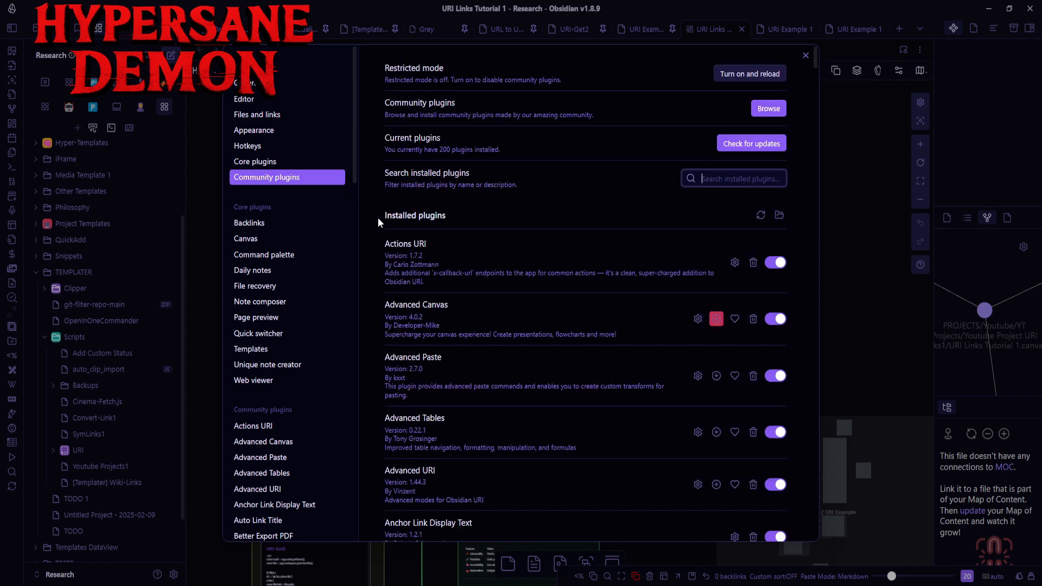
type("te")
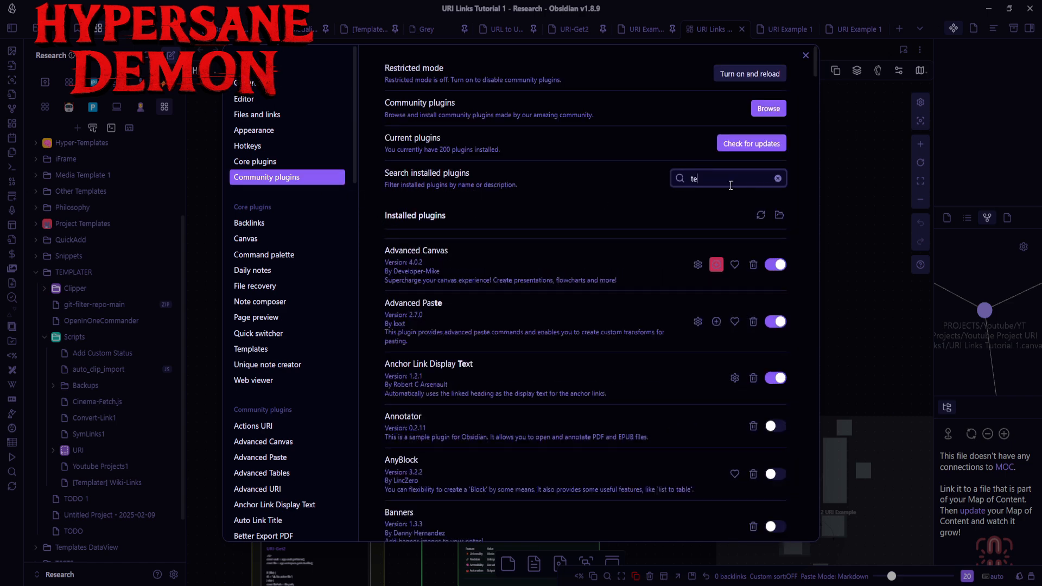
type("mplater")
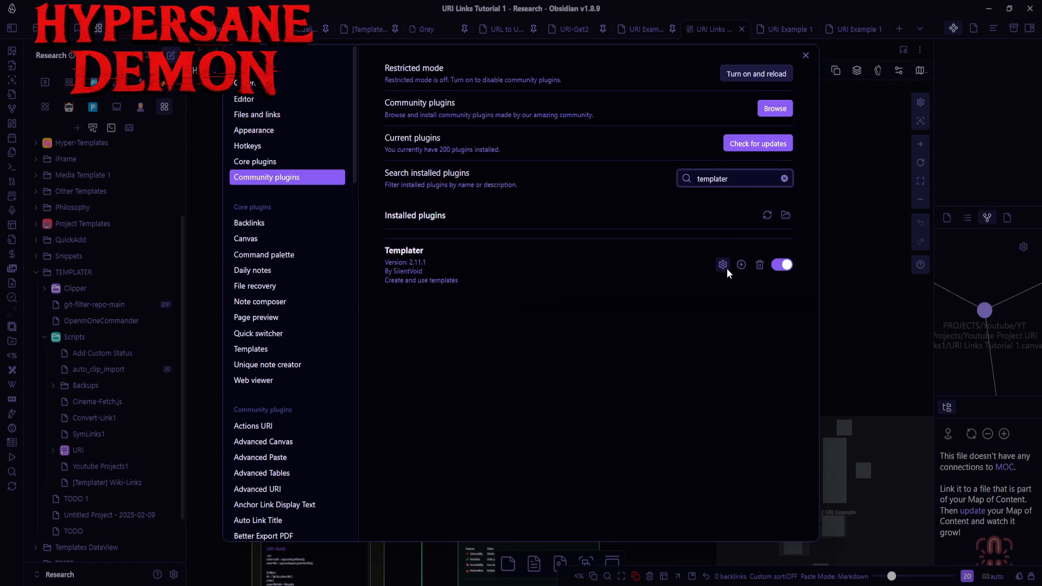
Step: Open Templater's settings and review its template folder, folder templates, hotkeys, startup templates and user script function options
left_click(727, 268)
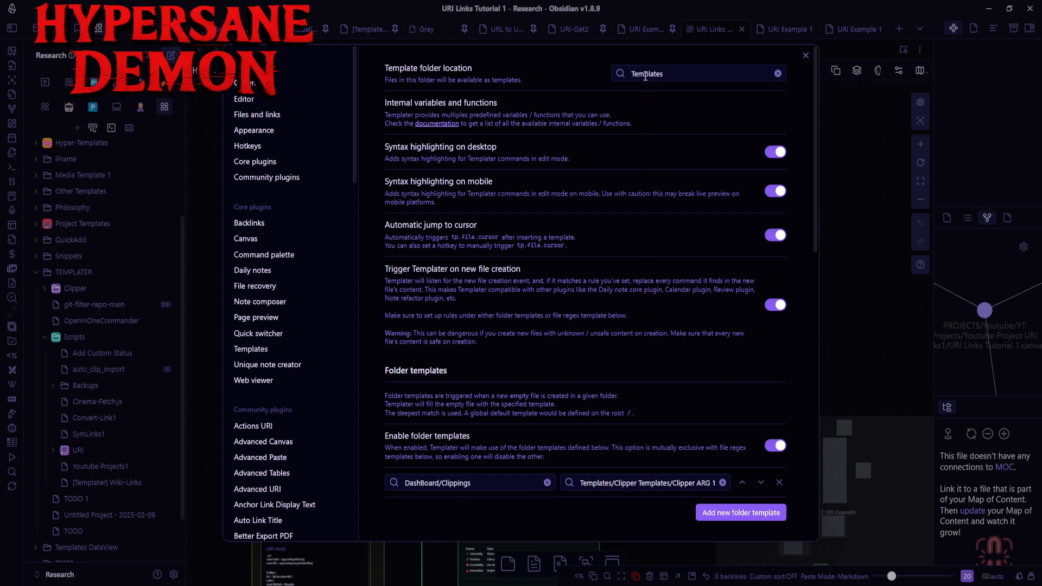
scroll(635, 185, "down", 3)
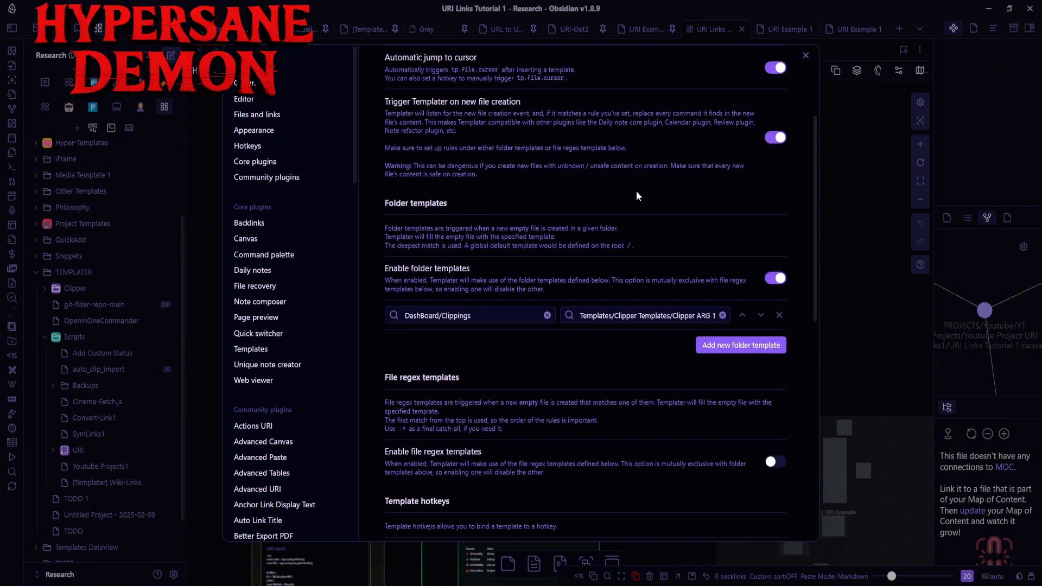
scroll(636, 190, "down", 1)
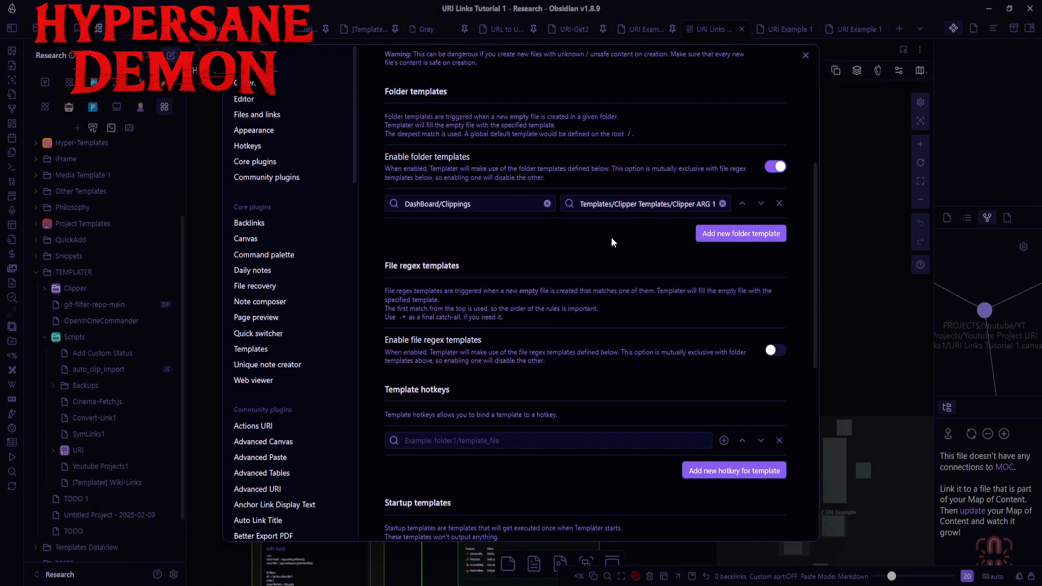
scroll(543, 320, "up", 1)
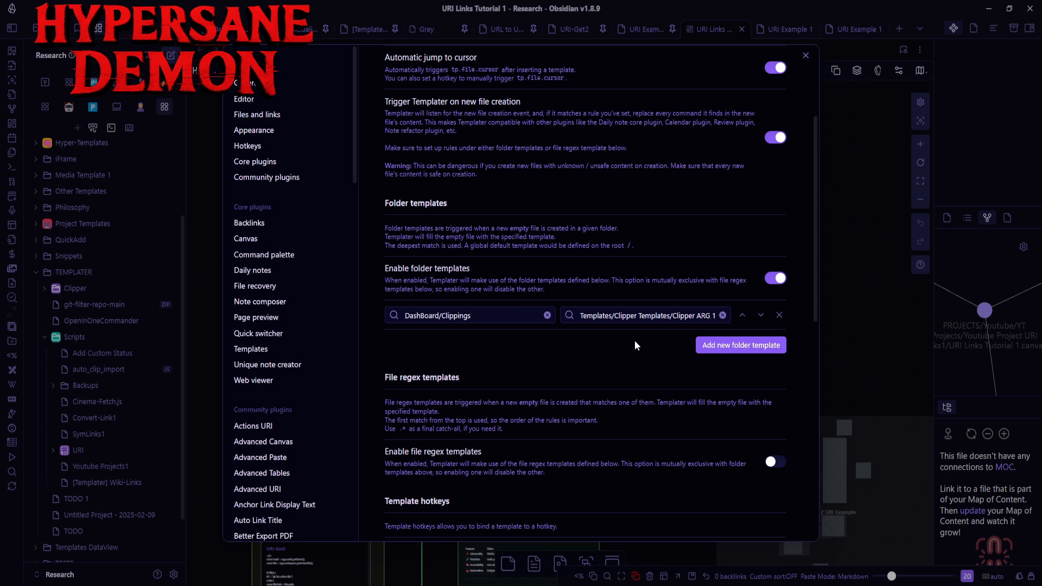
scroll(630, 342, "down", 4)
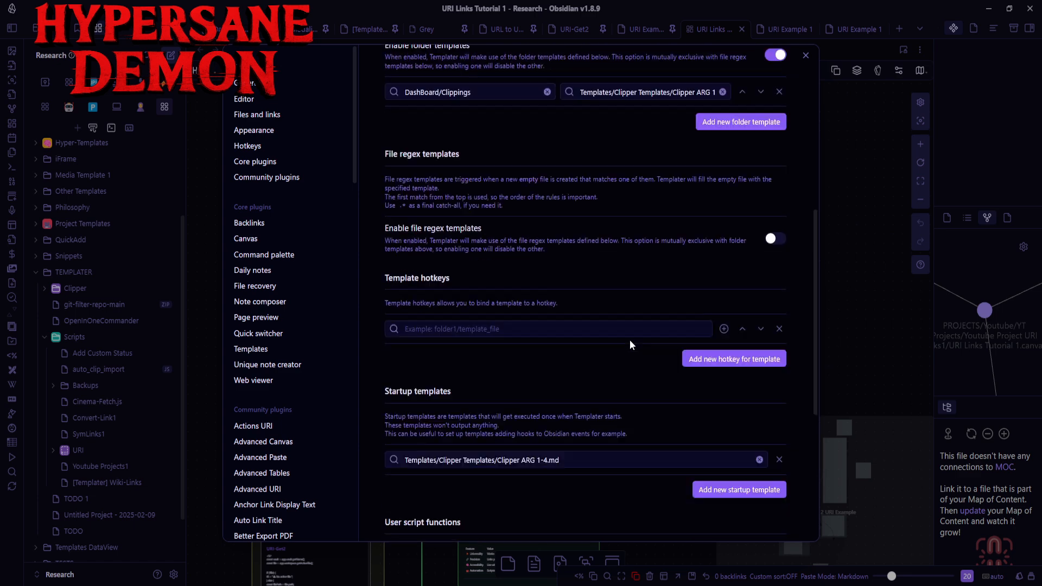
scroll(570, 282, "down", 2)
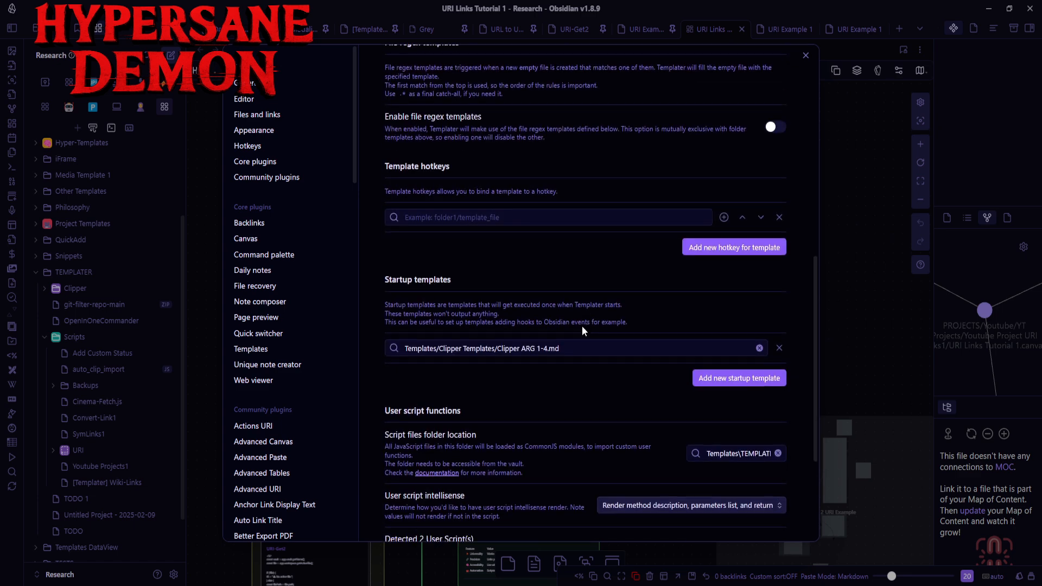
scroll(576, 296, "down", 3)
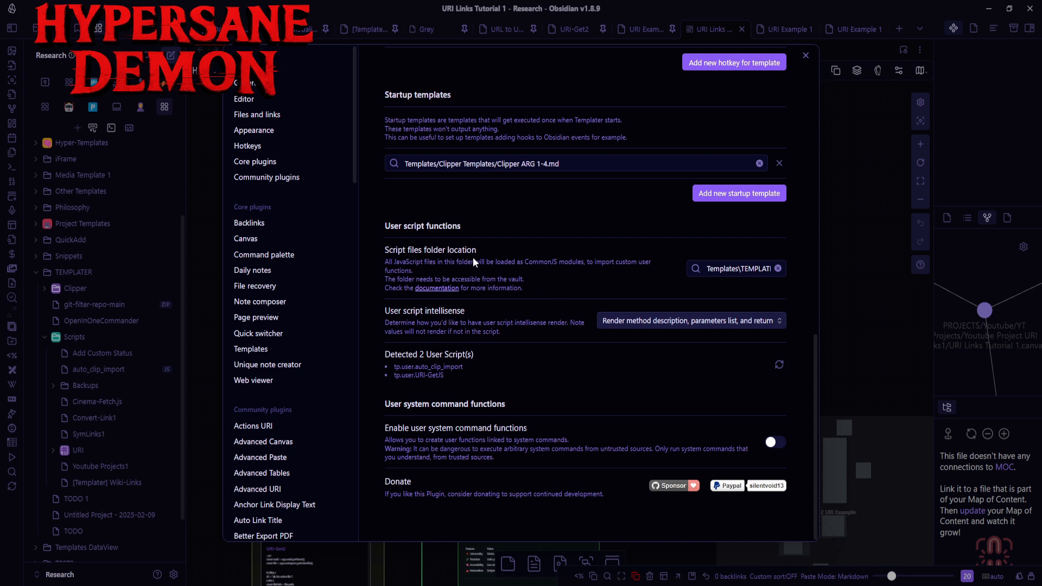
Step: Set Templater's script files folder location to Templates\TEMPLATER\Scripts
left_click(720, 272)
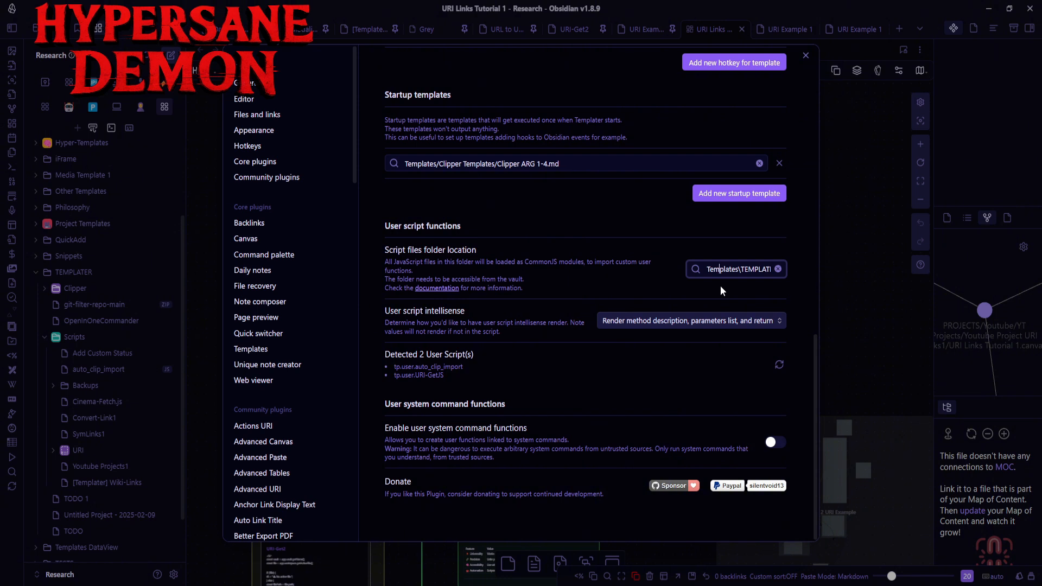
key("End")
type("\\Scripts")
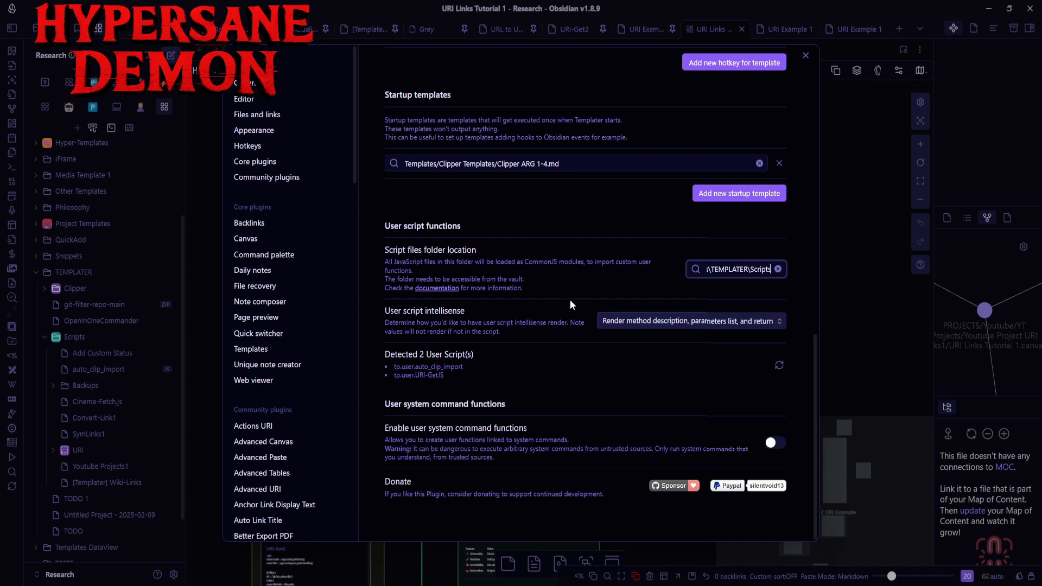
Step: Search the hotkey settings for "templater", check the assigned shortcuts and close the settings
scroll(567, 354, "up", 10)
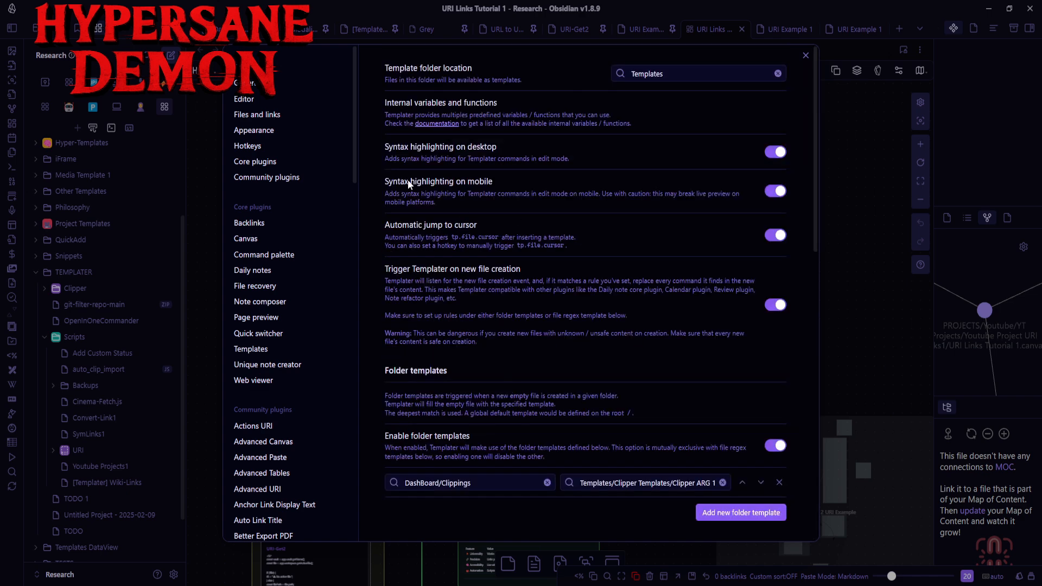
left_click(294, 145)
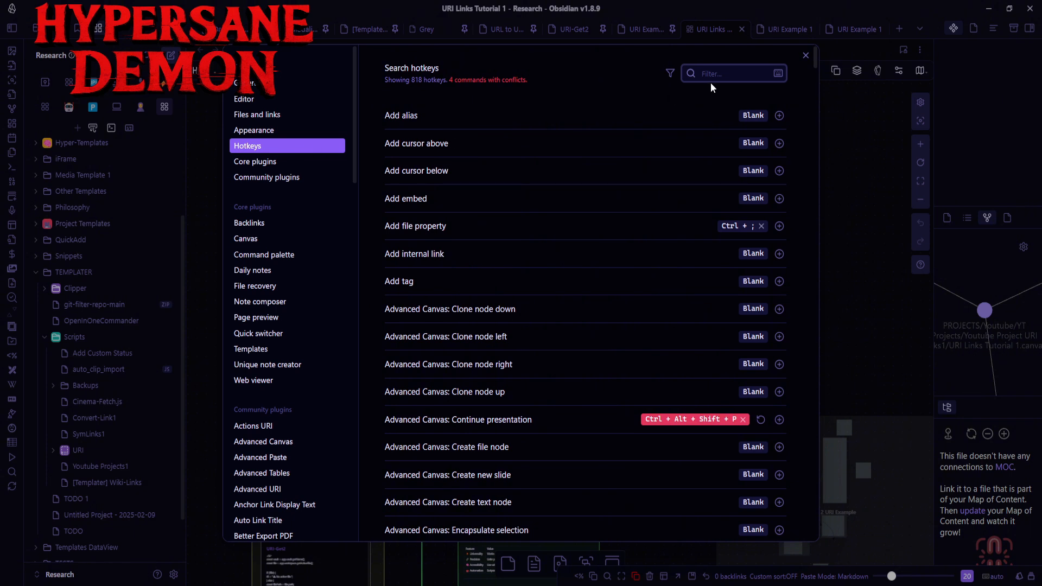
type("templ")
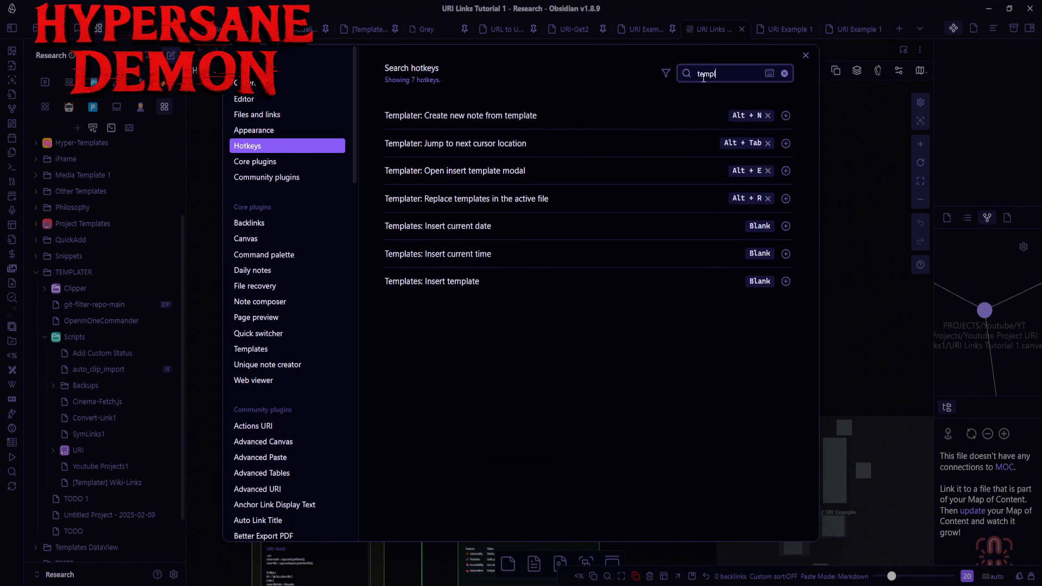
type("ater")
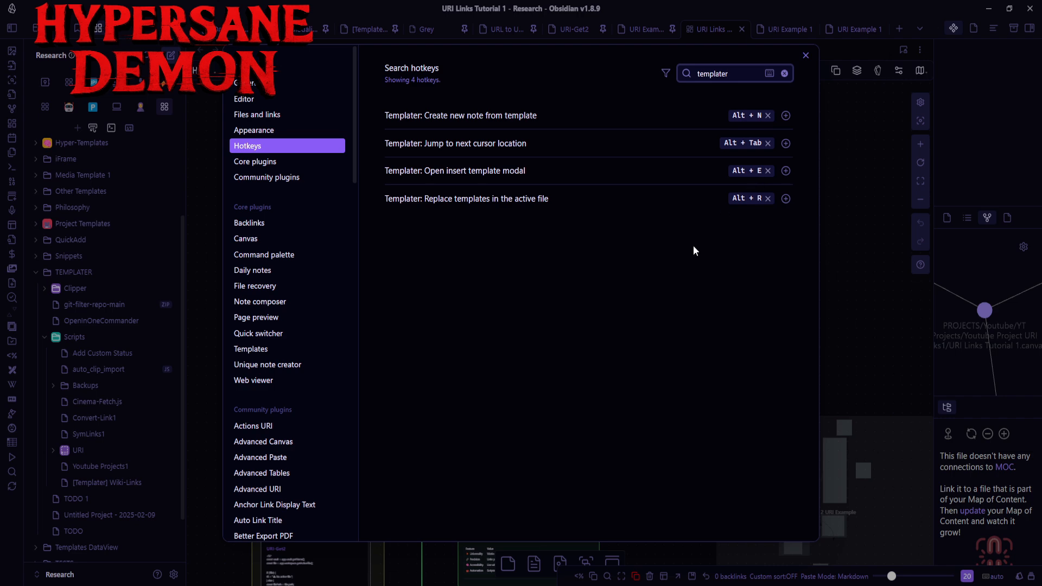
key("Escape")
Step: Bring up Templater's list of insertable templates, filter it by "uri" and clear the filter
key("alt+e")
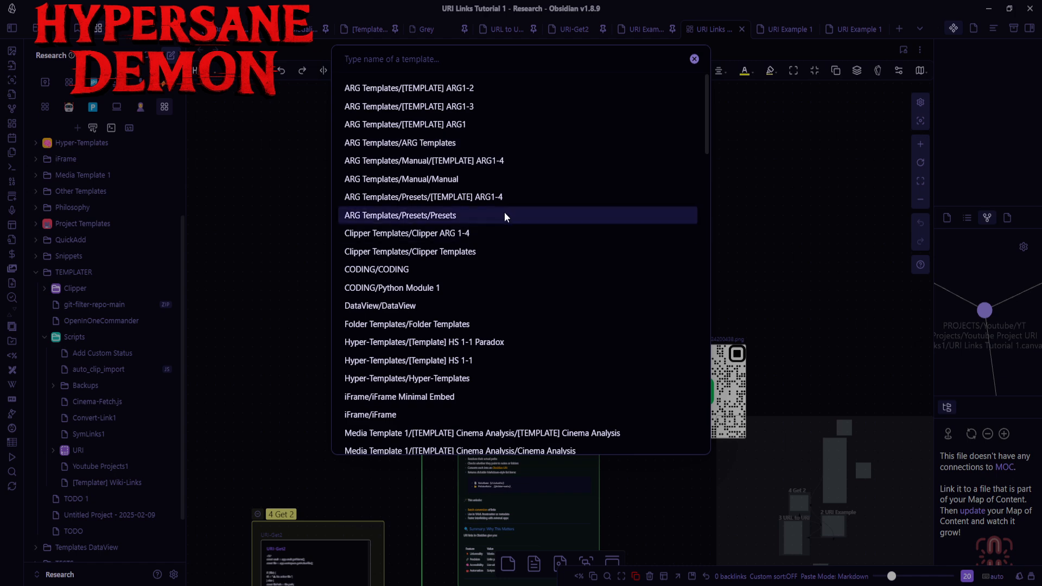
type("uri")
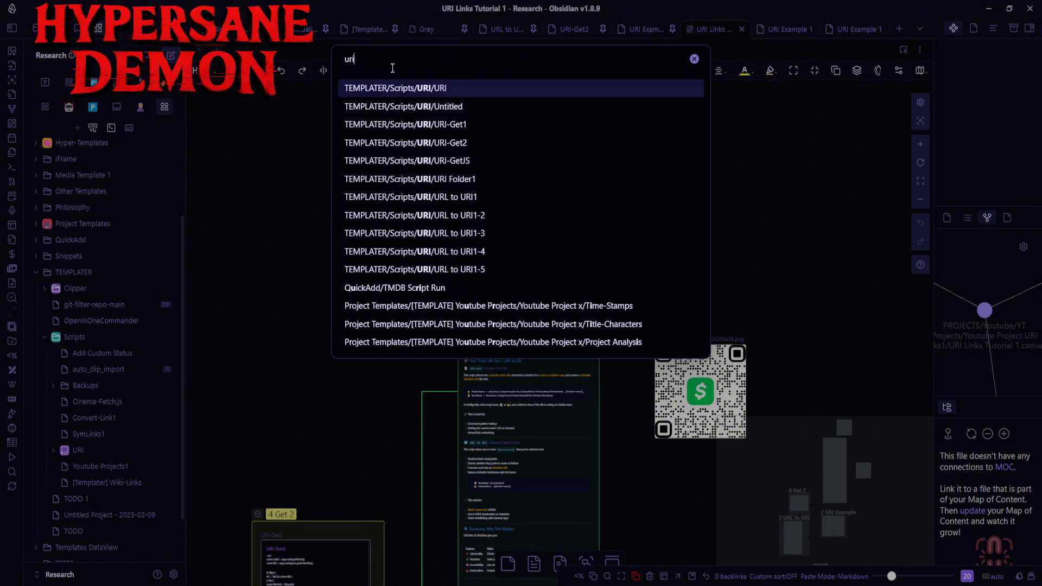
key("BackSpace")
key("BackSpace")
key("BackSpace")
Step: Filter the insertable templates by "scripts/", clear the filter and close the list without inserting a template
type("sc")
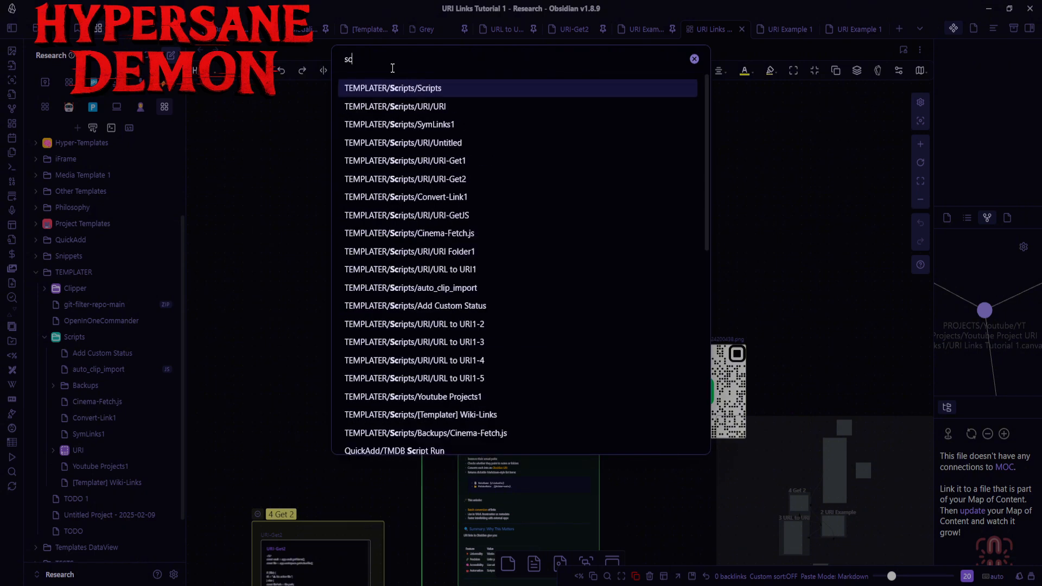
type("ripts/")
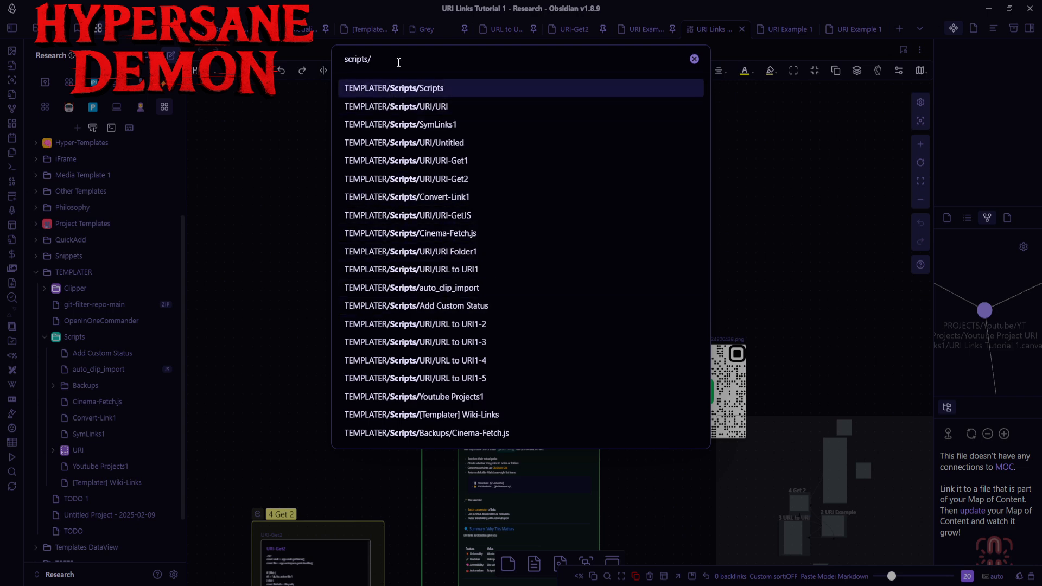
key("BackSpace")
key("BackSpace")
key("BackSpace")
key("BackSpace")
key("BackSpace")
key("BackSpace")
key("BackSpace")
key("BackSpace")
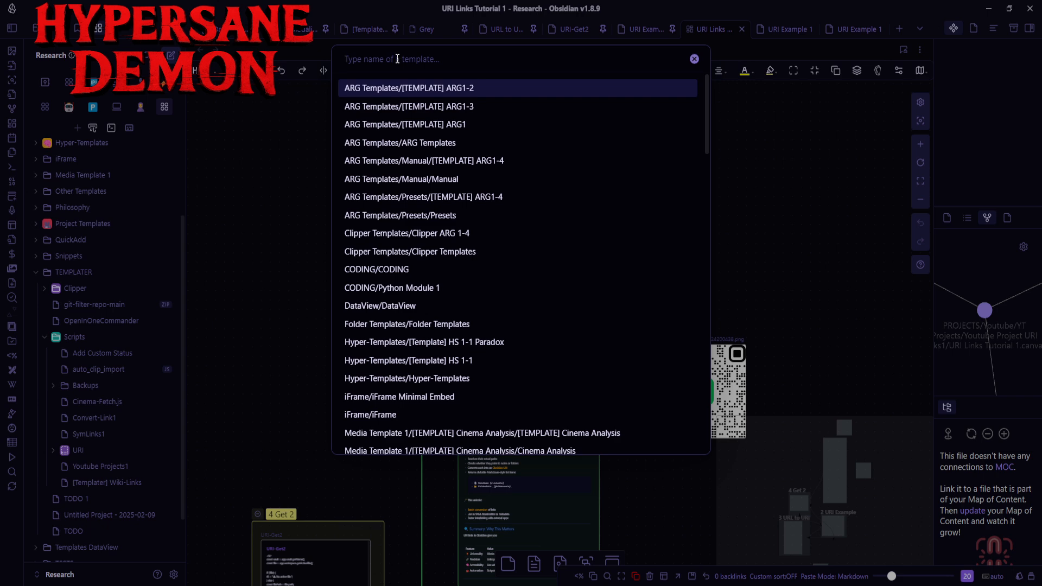
key("Escape")
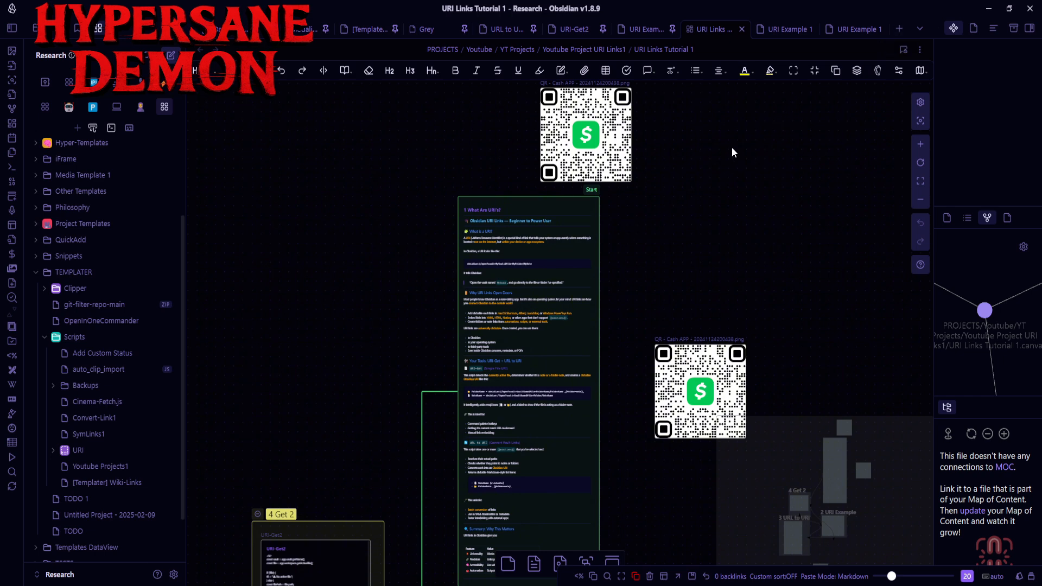
Step: Search the vault's notes for "hs 1-1" and open the [Template] HS 1-1 note
key("ctrl+o")
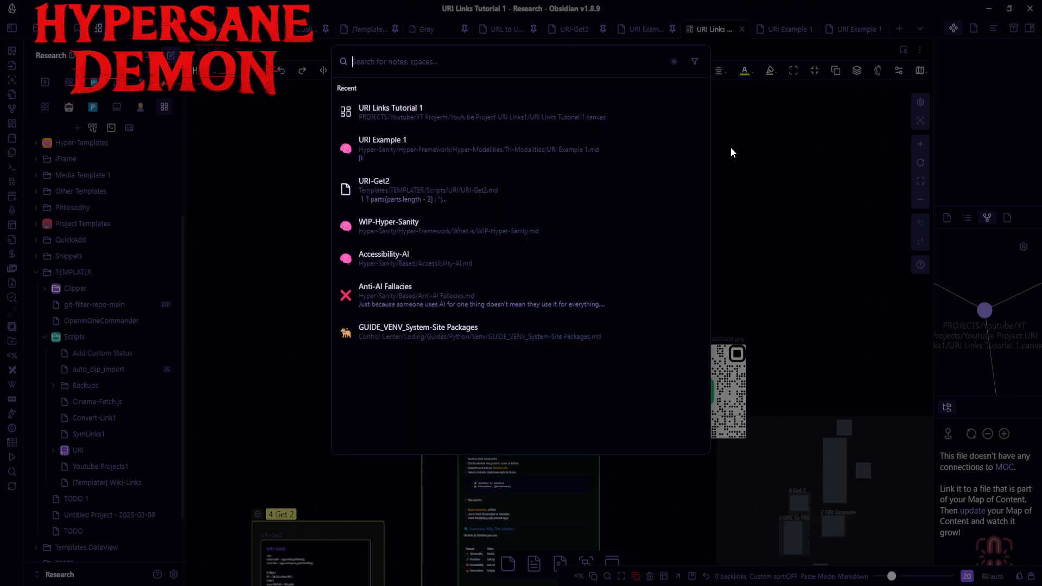
type("hs 1-")
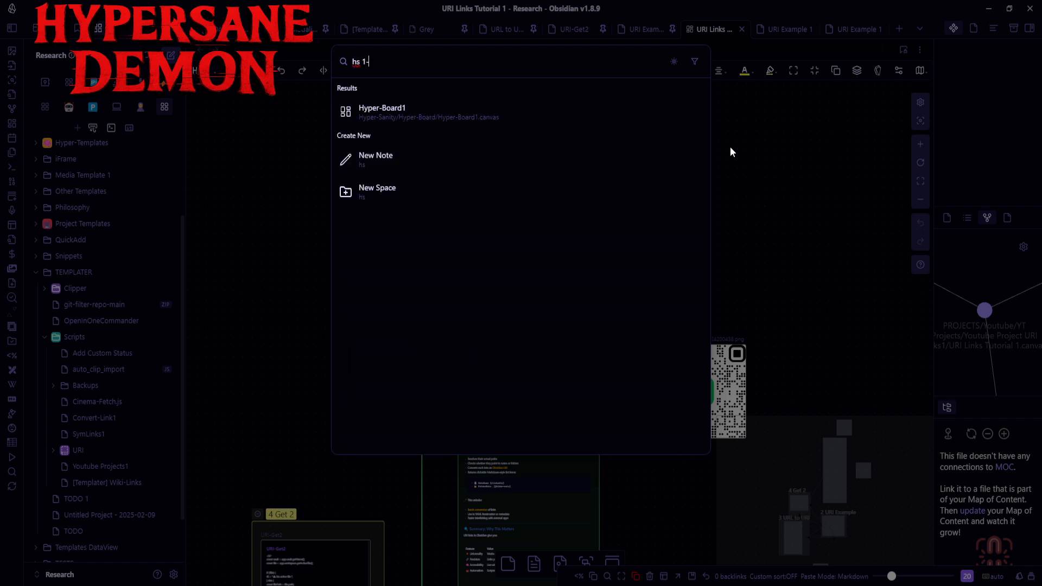
type("1")
left_click(577, 123)
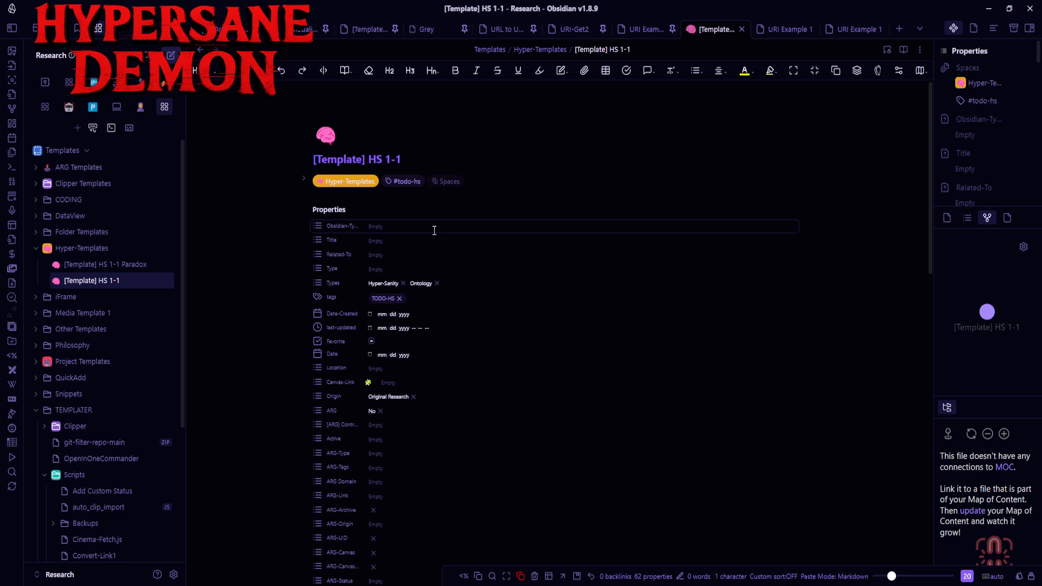
Step: Examine the full property list of the [Template] HS 1-1 note, from Obsidian-Type down to obsidian-uri and uri-correlation
scroll(435, 230, "down", 3)
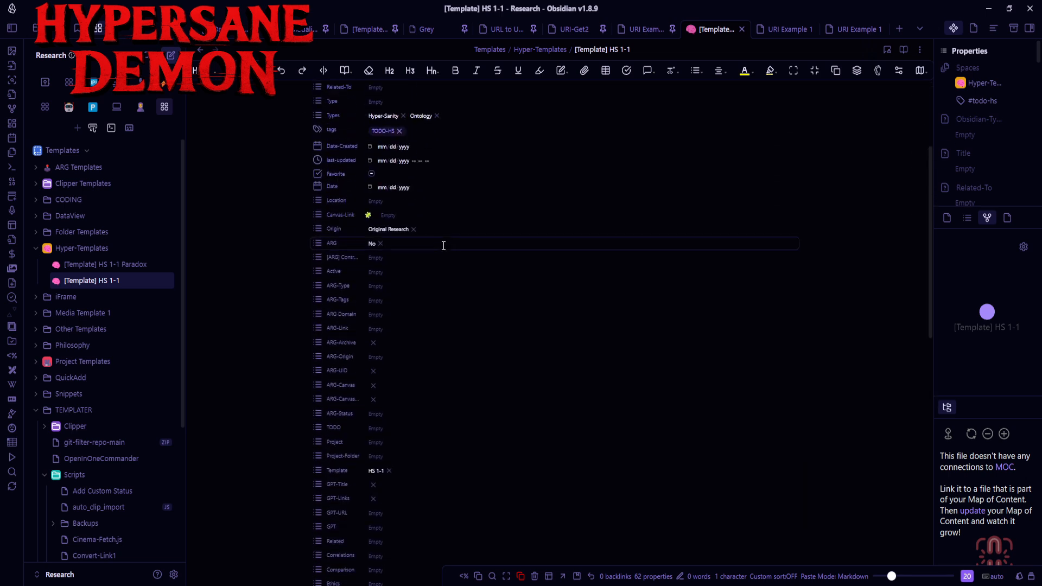
scroll(447, 249, "up", 2)
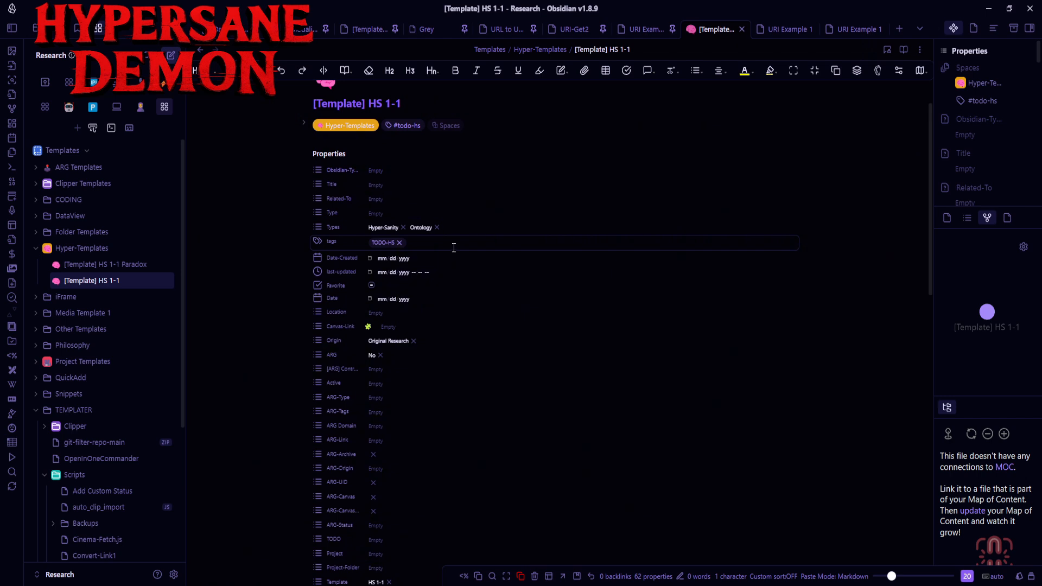
scroll(452, 250, "up", 1)
scroll(466, 257, "up", 1)
scroll(473, 268, "down", 1)
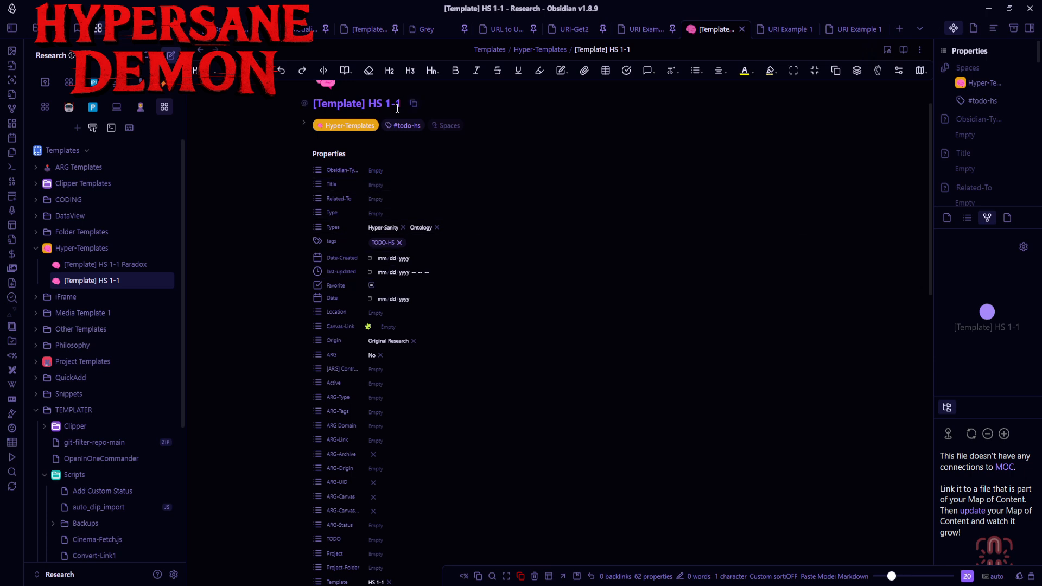
scroll(477, 309, "down", 3)
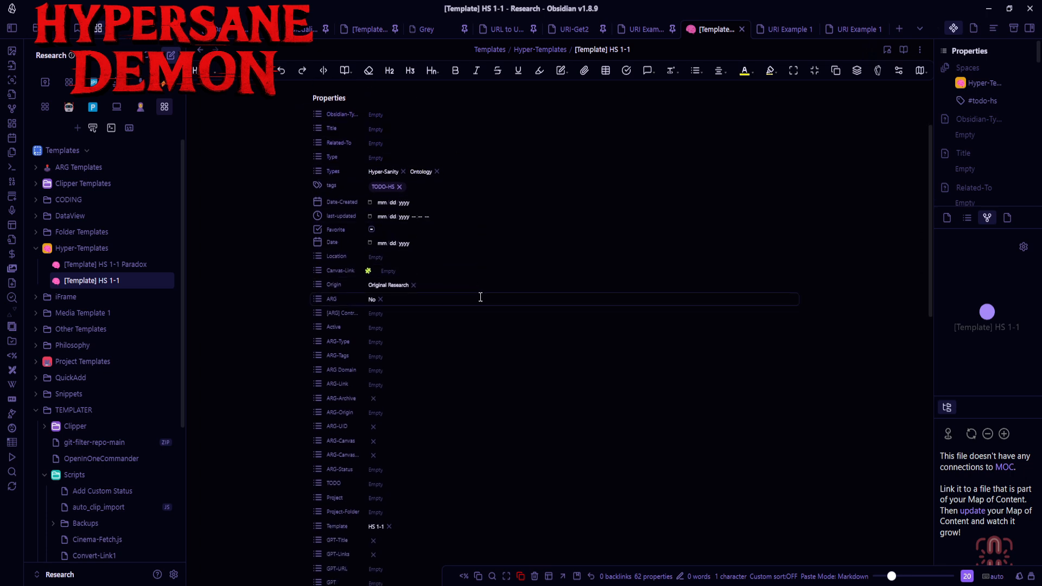
scroll(458, 293, "down", 4)
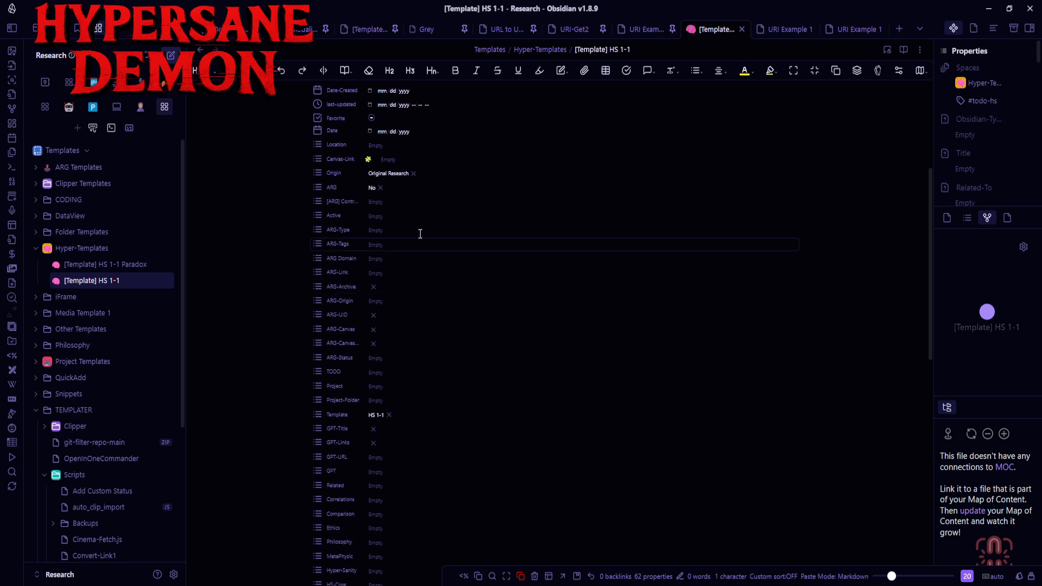
scroll(428, 304, "down", 8)
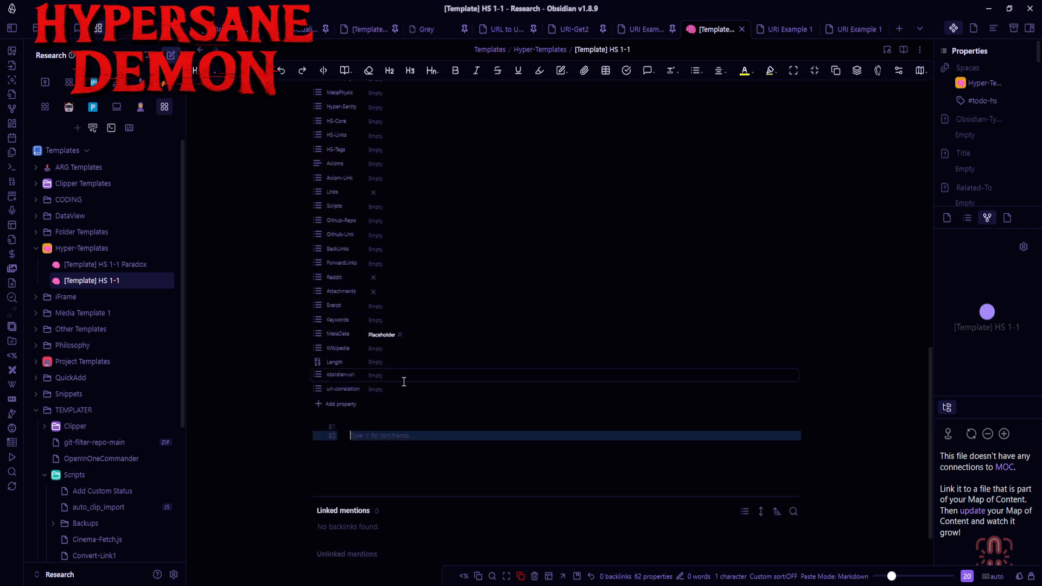
scroll(409, 412, "up", 5)
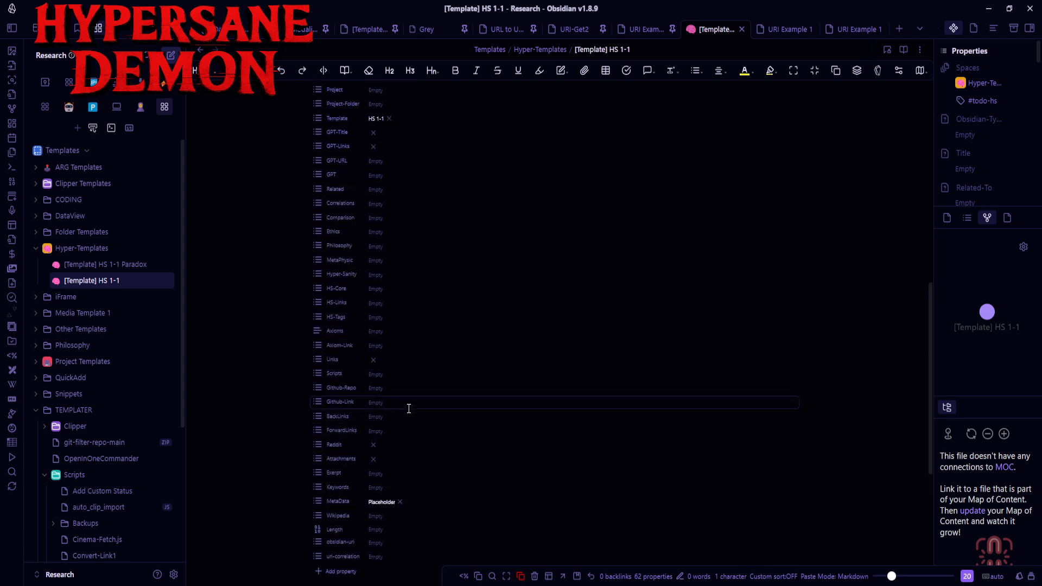
scroll(409, 408, "up", 1)
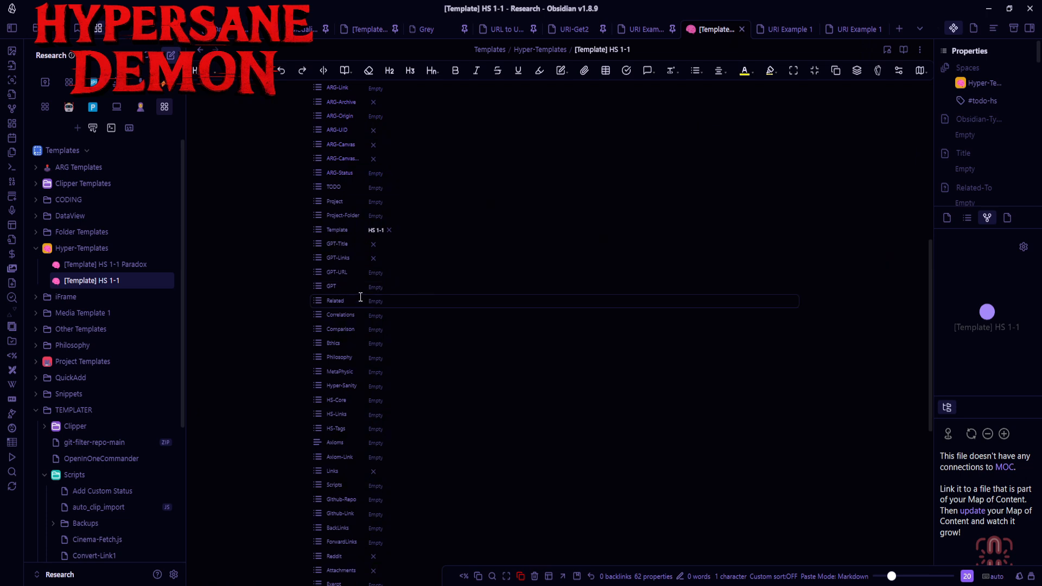
scroll(369, 296, "down", 2)
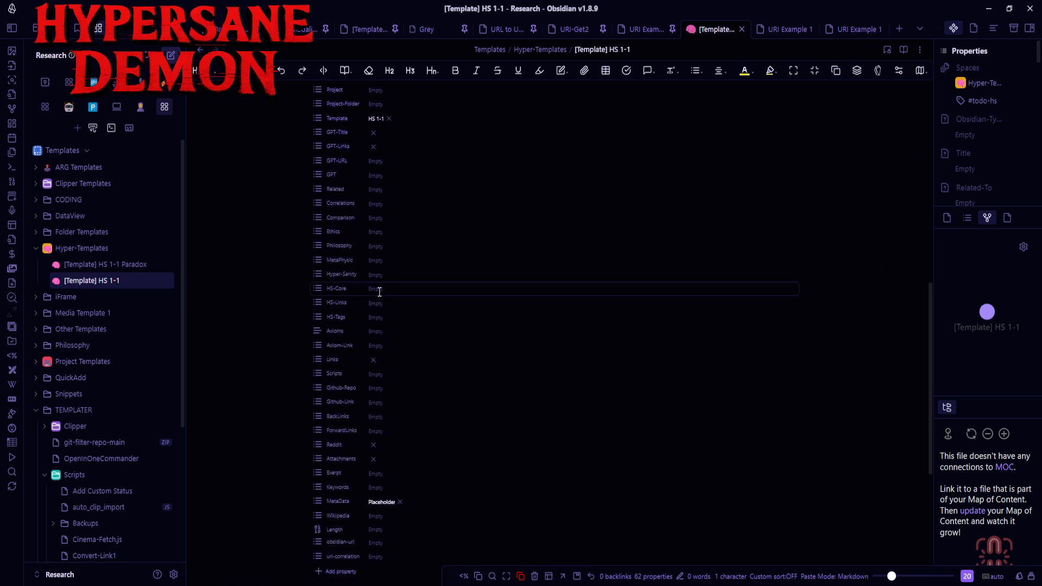
scroll(379, 291, "down", 1)
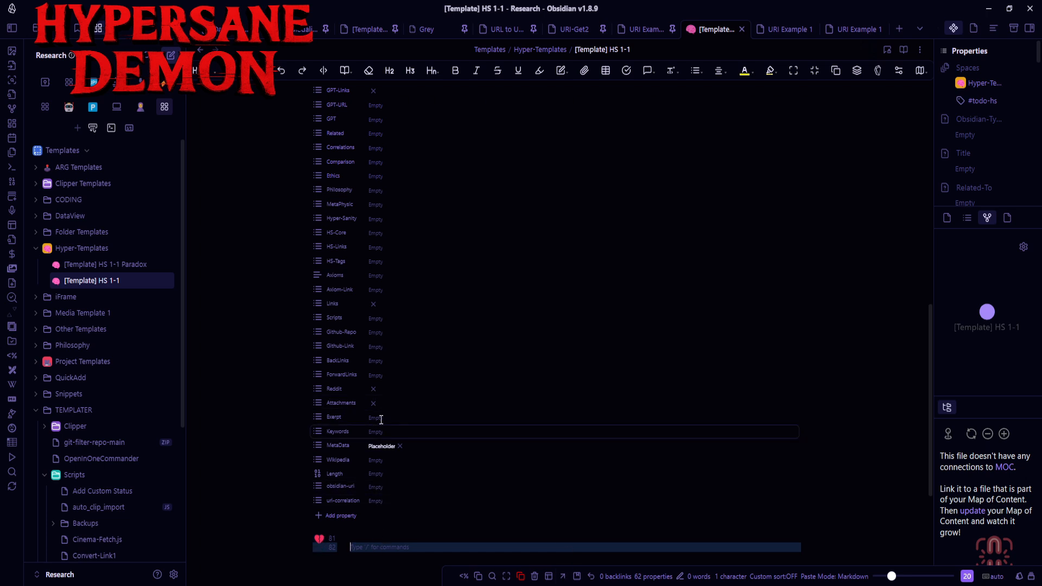
scroll(397, 397, "up", 10)
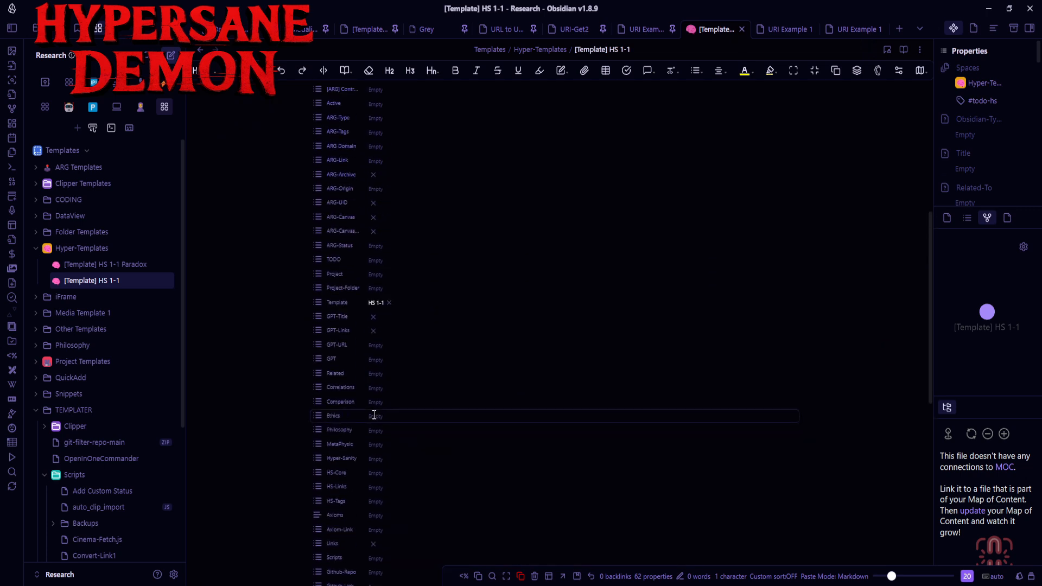
scroll(374, 414, "down", 3)
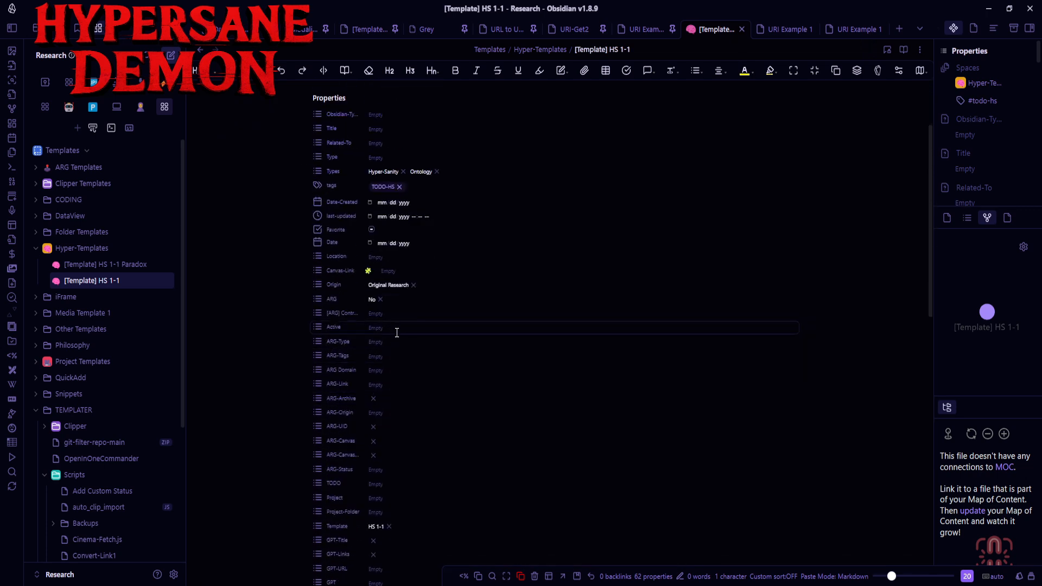
scroll(398, 339, "up", 3)
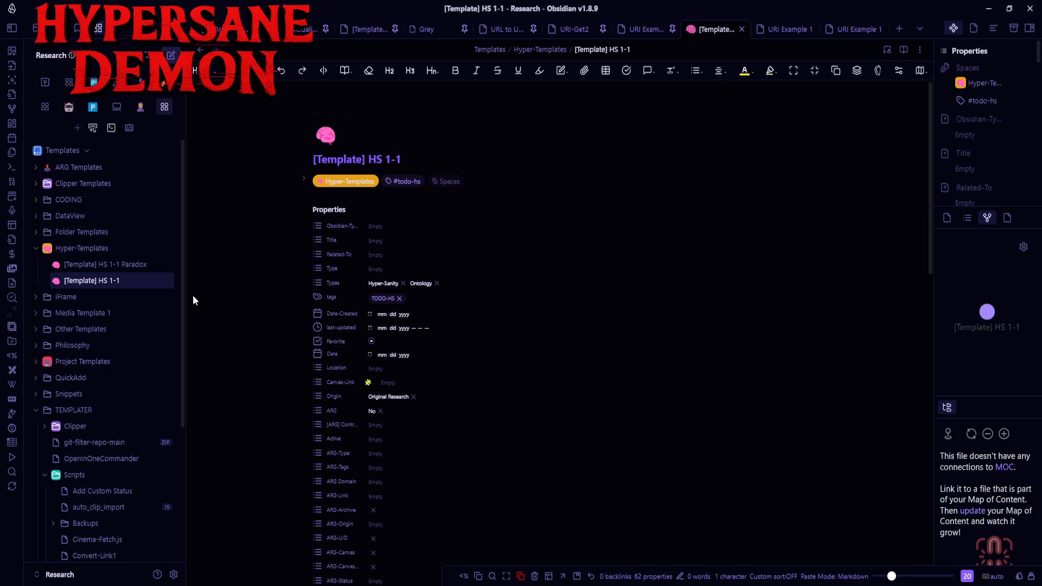
Step: Create a new note in the Hyper-Templates folder and insert the Hyper-Templates/[Template] HS 1-1 template using the core Templates command
left_click(165, 249)
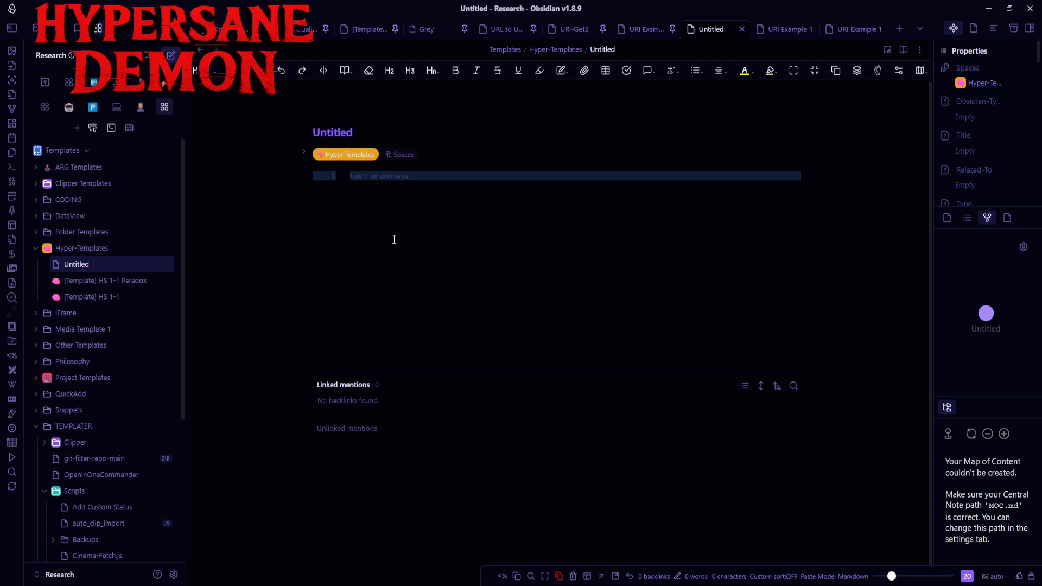
key("ctrl+p")
type("templ")
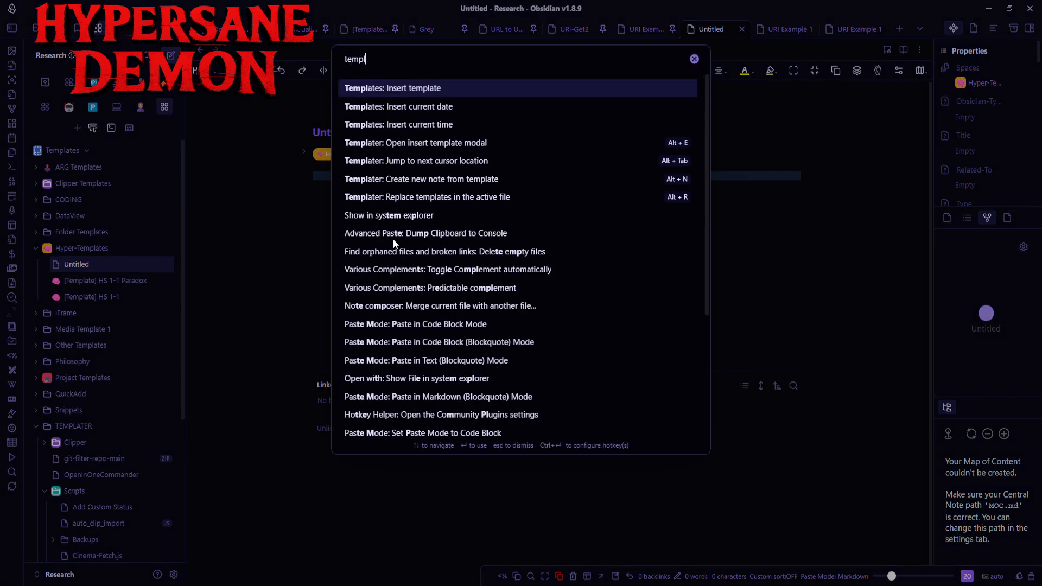
key("Return")
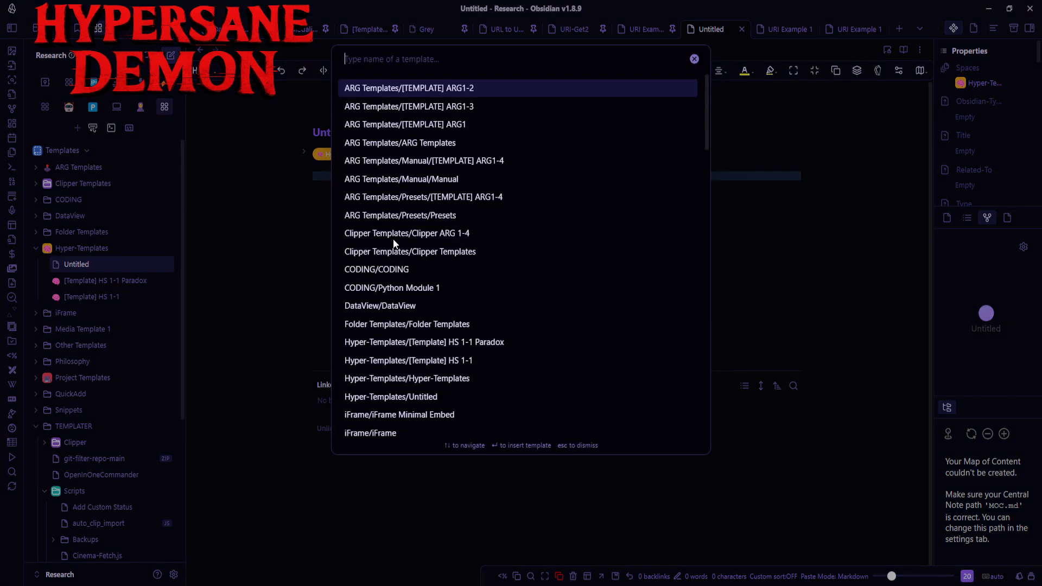
type("hs")
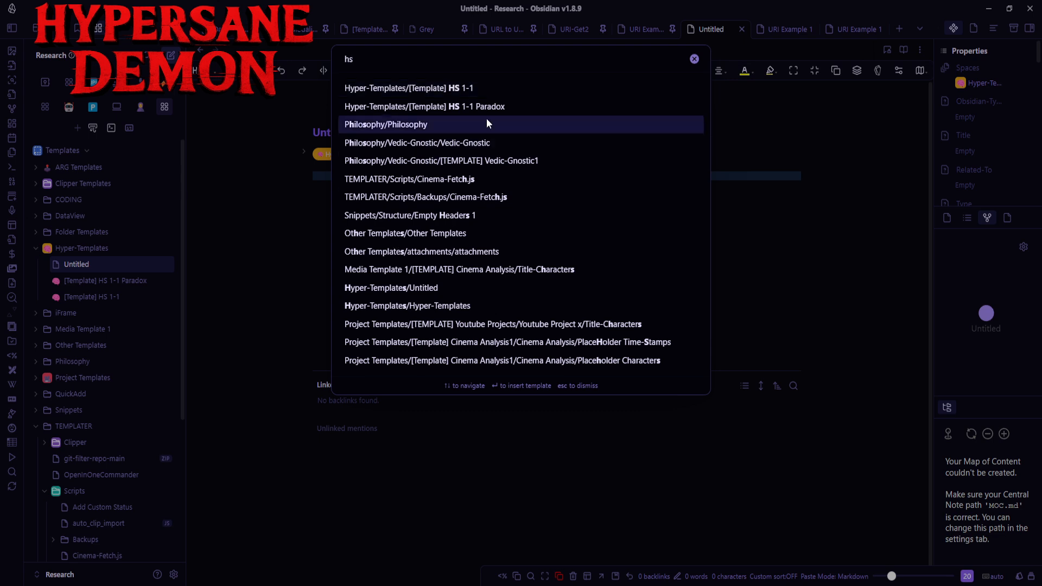
left_click(501, 93)
scroll(449, 304, "down", 15)
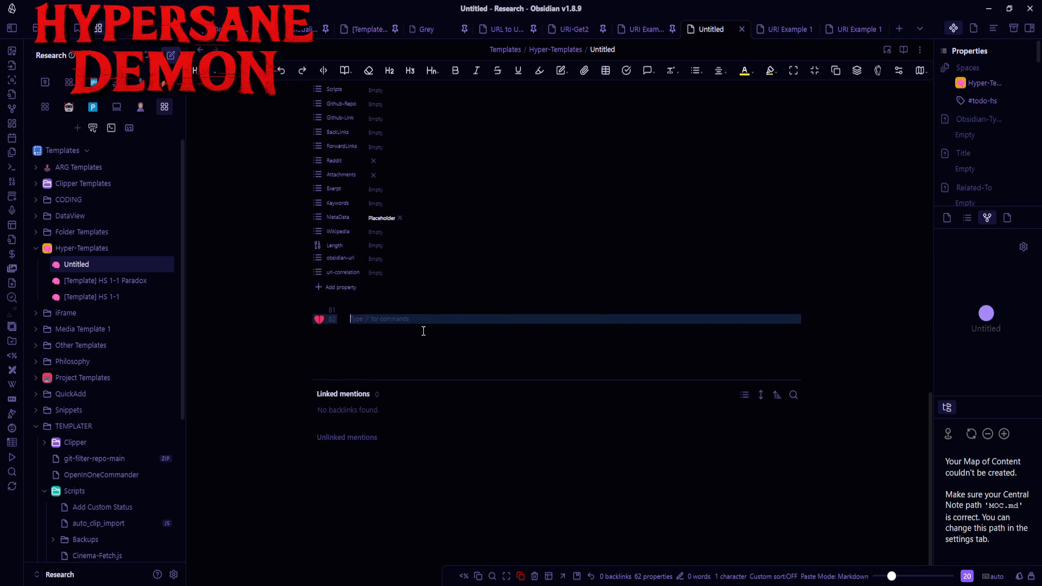
scroll(423, 331, "up", 1)
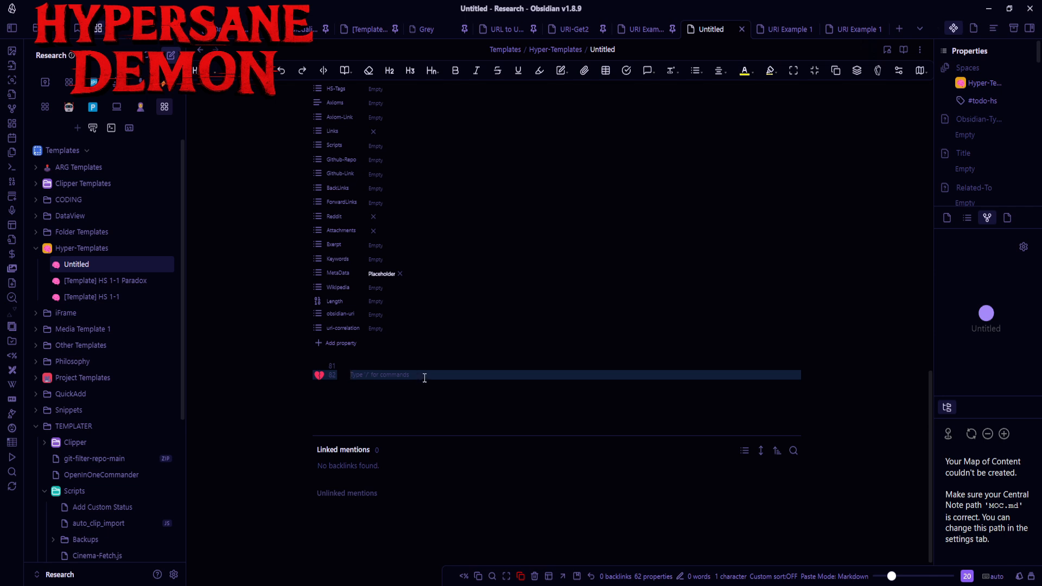
scroll(424, 378, "up", 15)
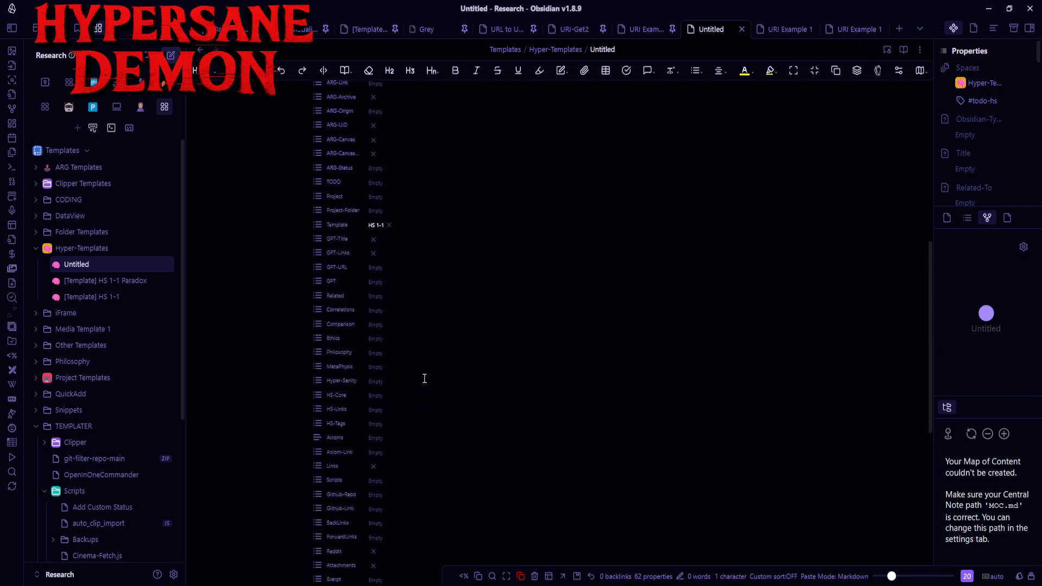
scroll(423, 385, "down", 15)
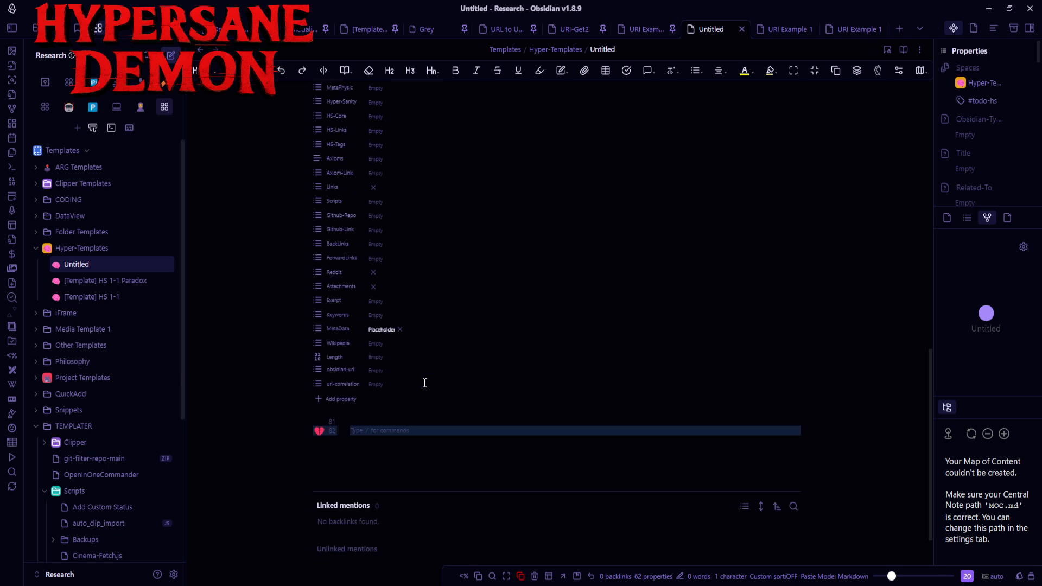
scroll(426, 395, "down", 4)
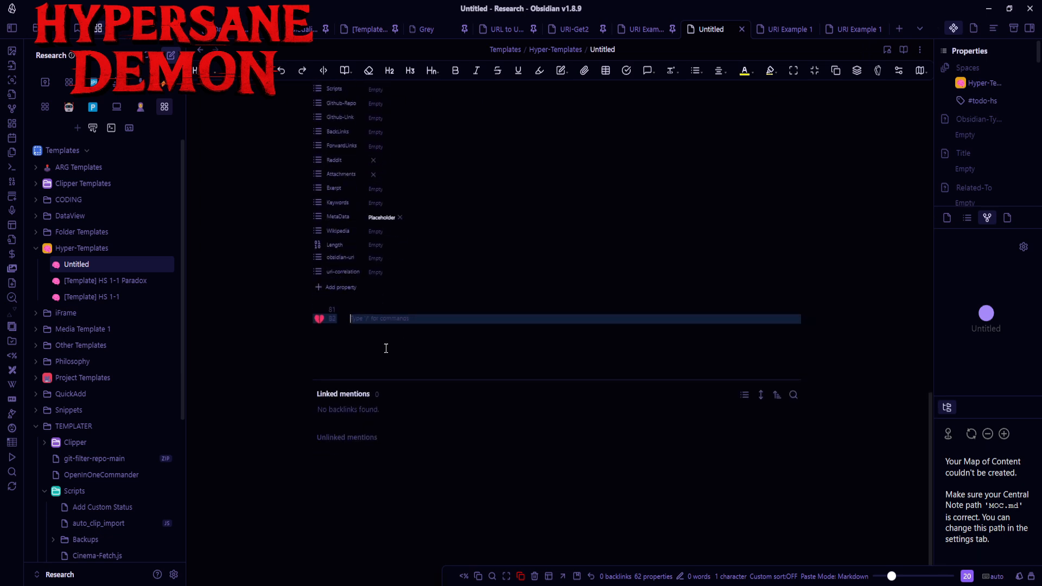
Step: Collapse the Hyper-Templates folder and open the Empty Headers 1 note from Snippets/Structure to examine its blank heading layout
left_click(35, 247)
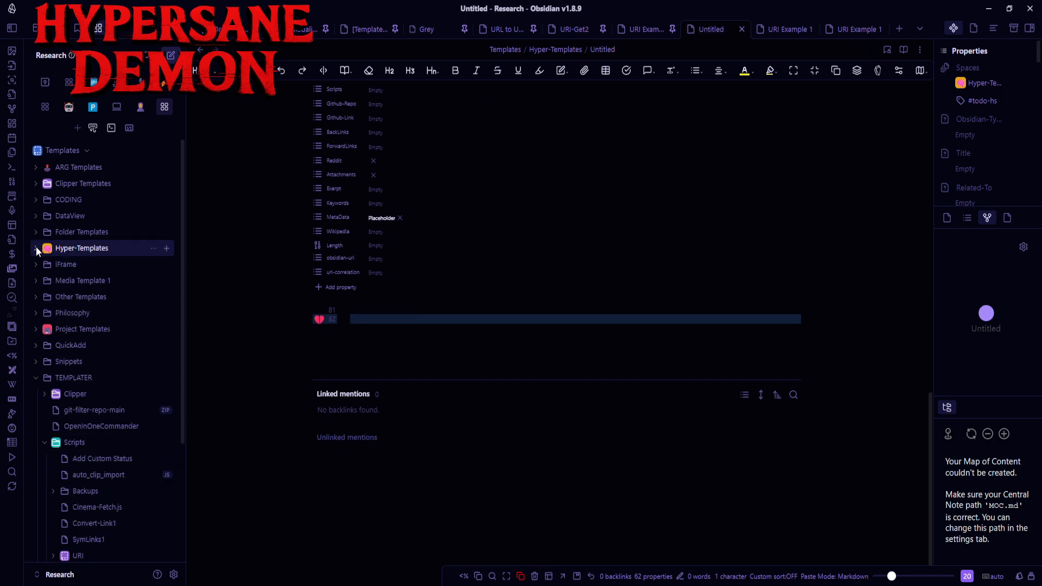
left_click(36, 362)
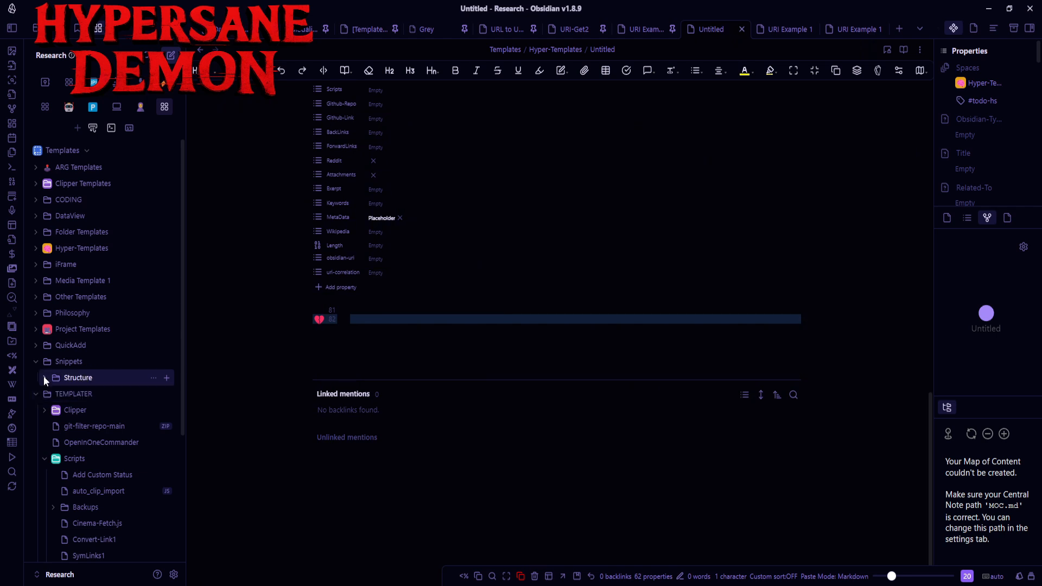
left_click(44, 376)
left_click(78, 395)
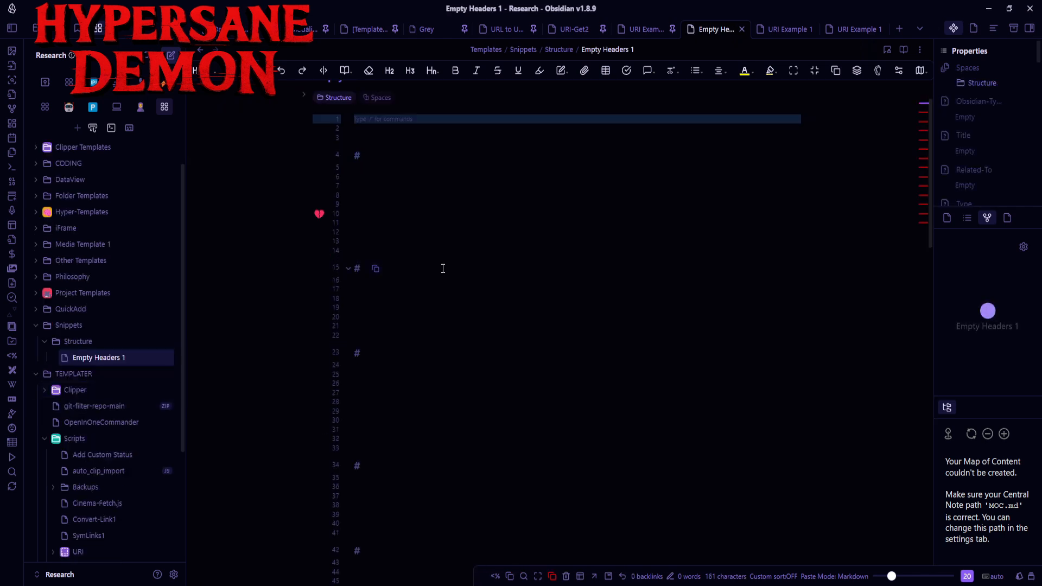
scroll(443, 268, "down", 15)
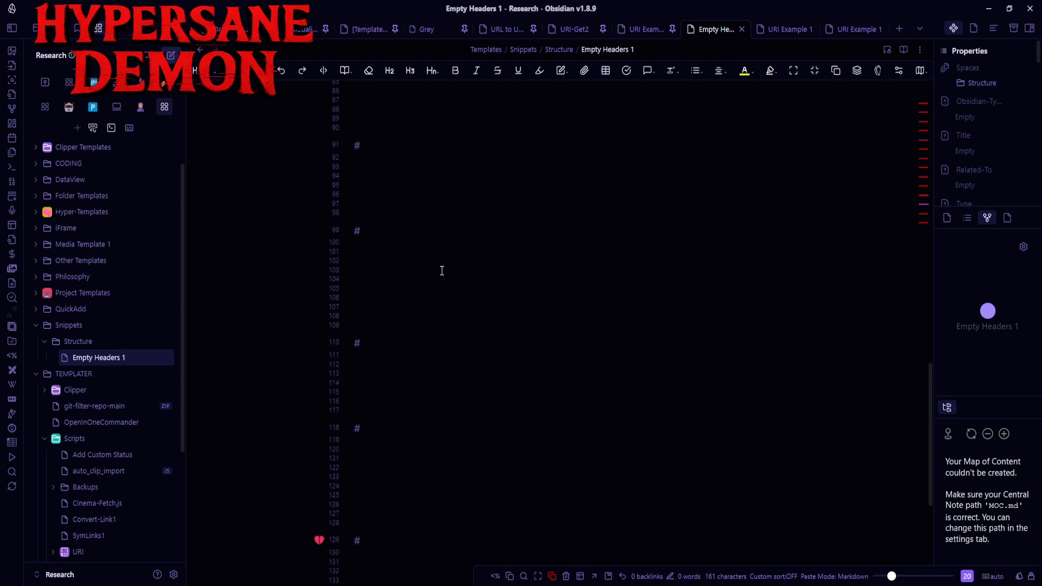
scroll(442, 271, "up", 15)
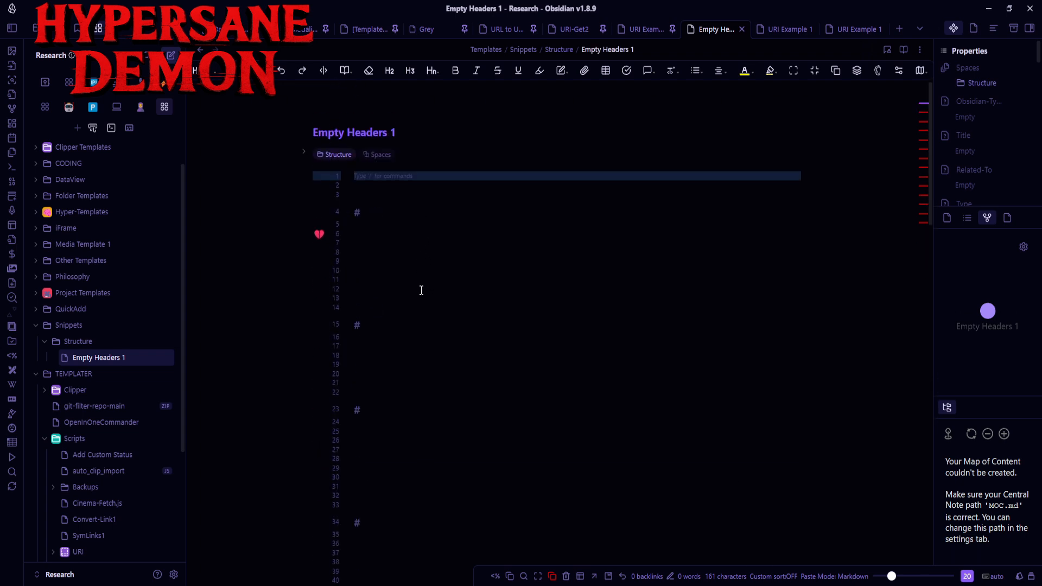
scroll(411, 356, "down", 15)
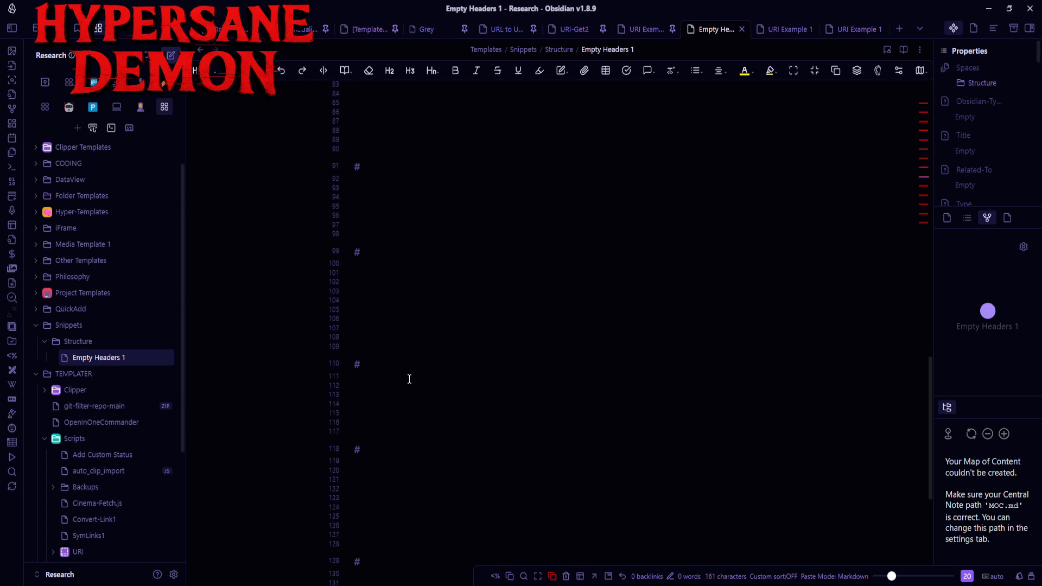
scroll(410, 379, "down", 5)
scroll(411, 374, "up", 15)
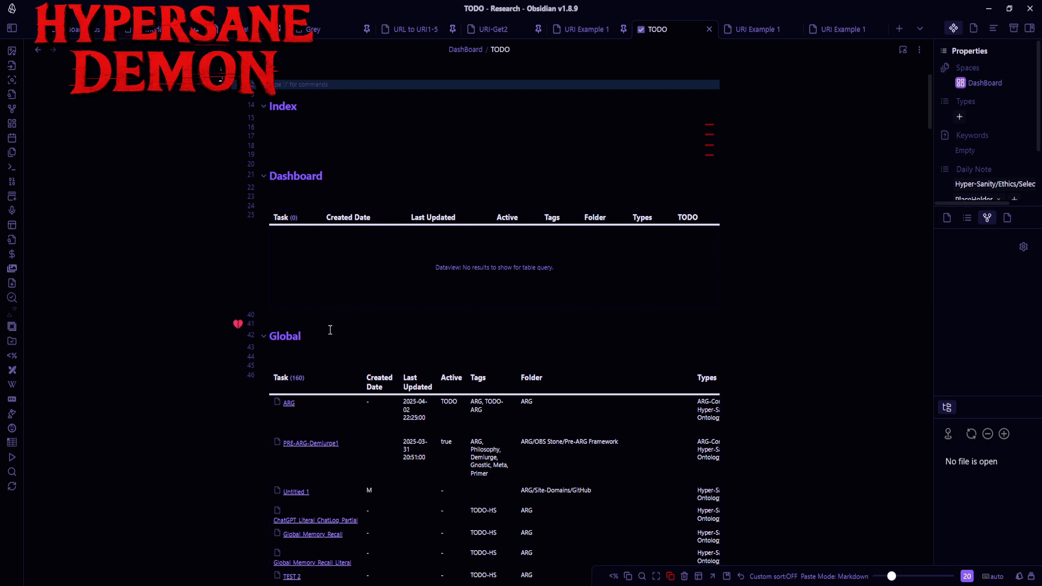
Step: Examine the TODO note's Dashboard and Global tables, show their Dataview queries in source mode and return to the rendered view
scroll(332, 327, "down", 1)
scroll(332, 327, "up", 1)
scroll(348, 328, "up", 2)
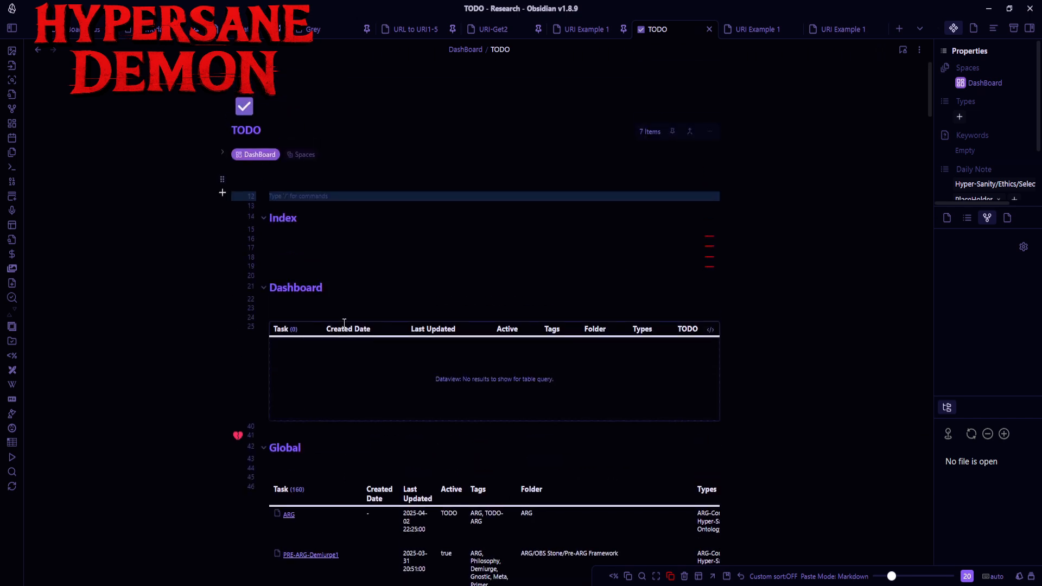
scroll(326, 293, "down", 3)
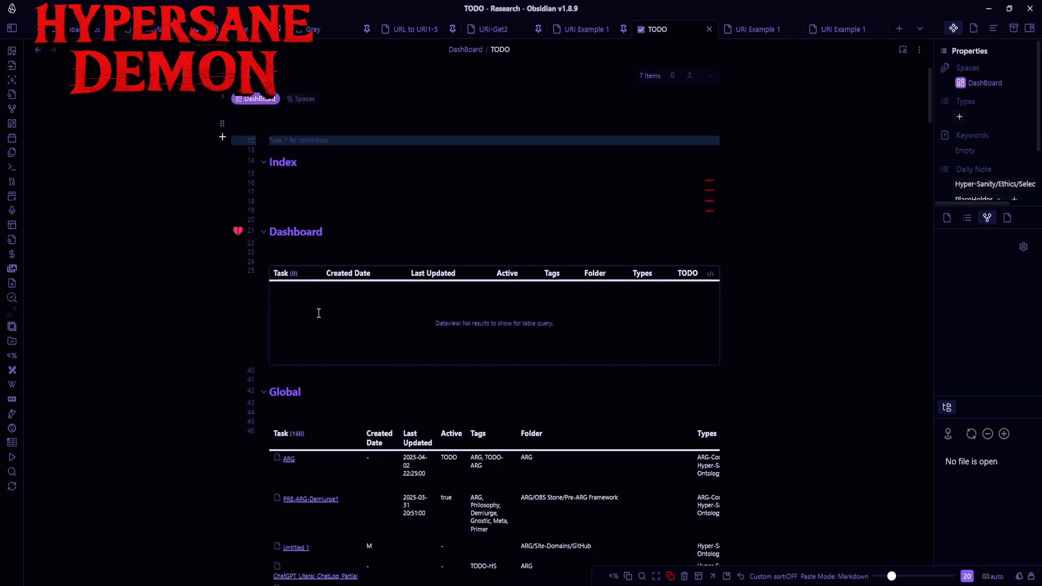
scroll(319, 313, "up", 1)
left_click(445, 200)
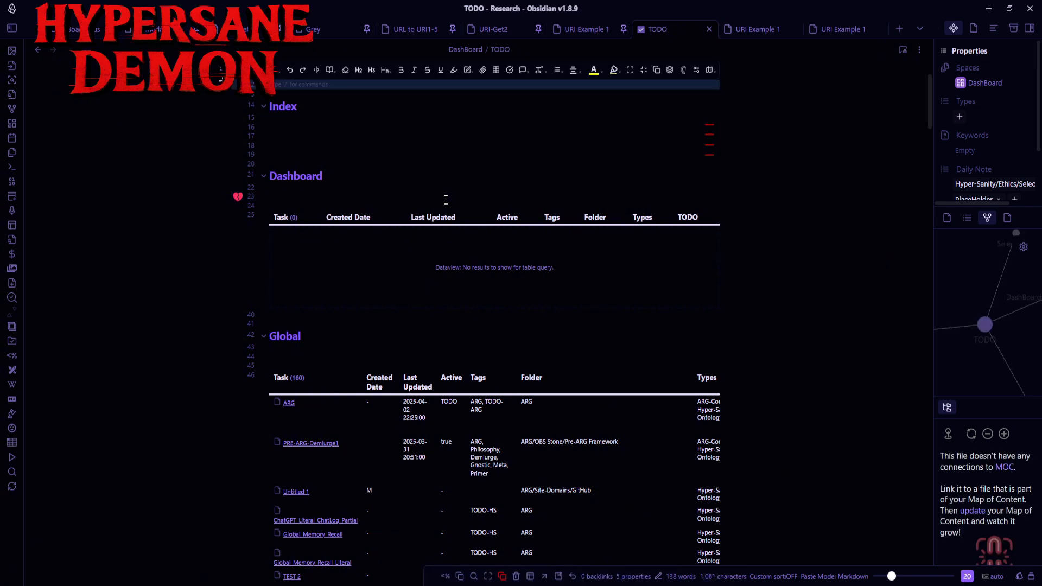
key("ctrl+e")
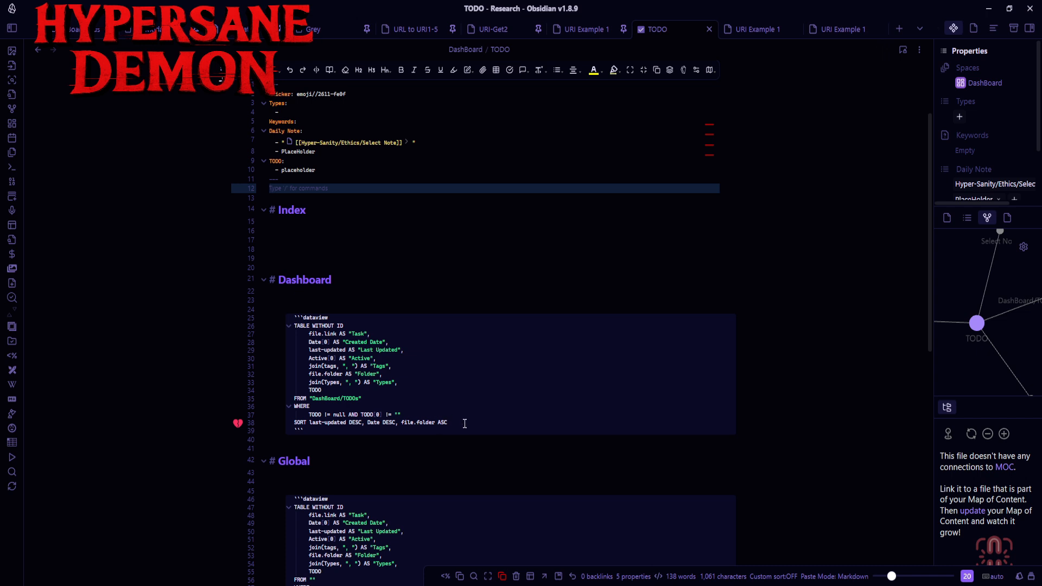
key("ctrl+e")
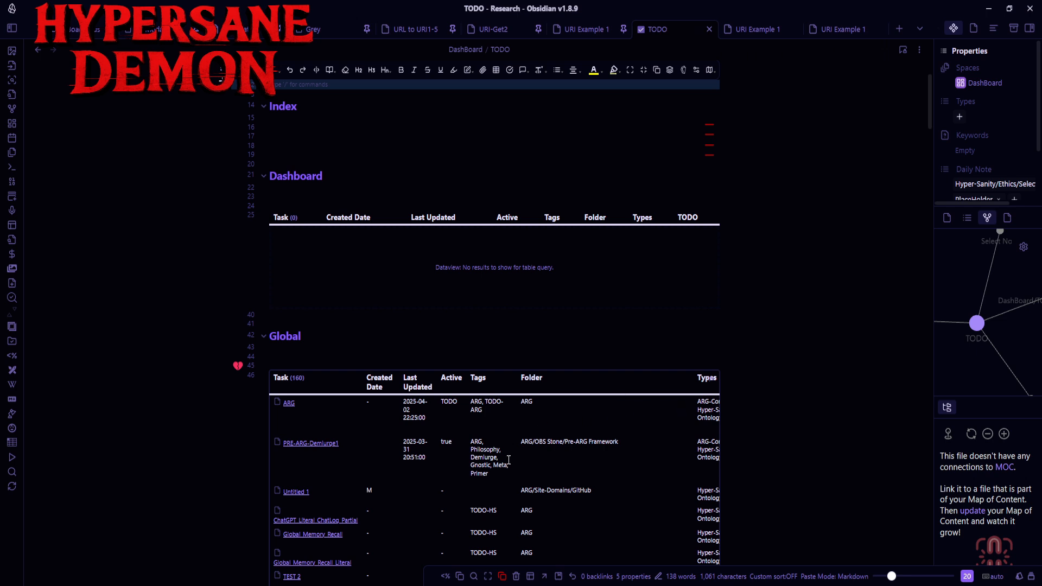
Step: Examine the Types and TODO columns of the Global task table and place the cursor on the empty line below the Global heading
scroll(521, 430, "right", 3)
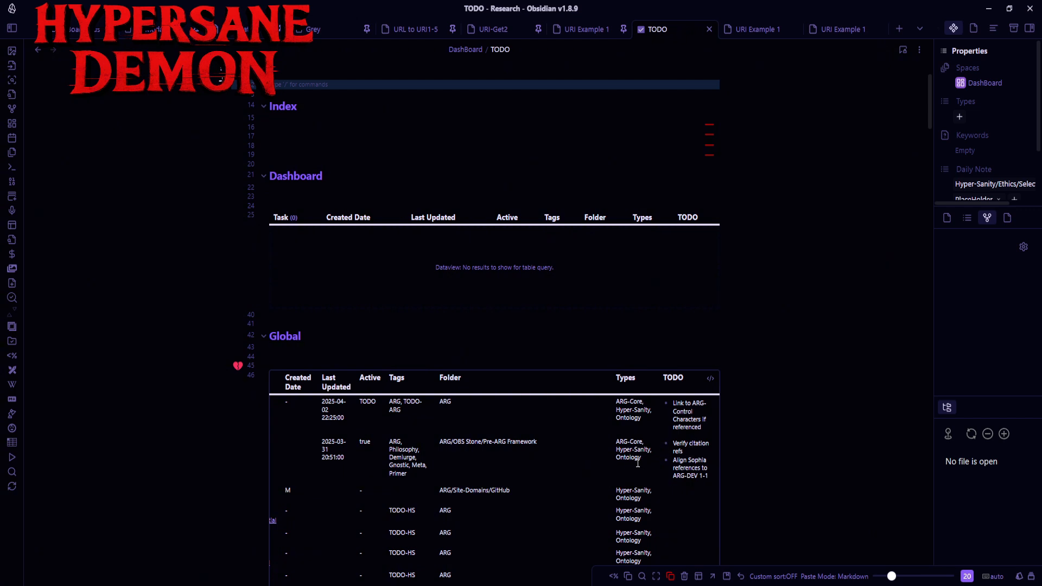
triple_click(327, 450)
scroll(481, 464, "left", 3)
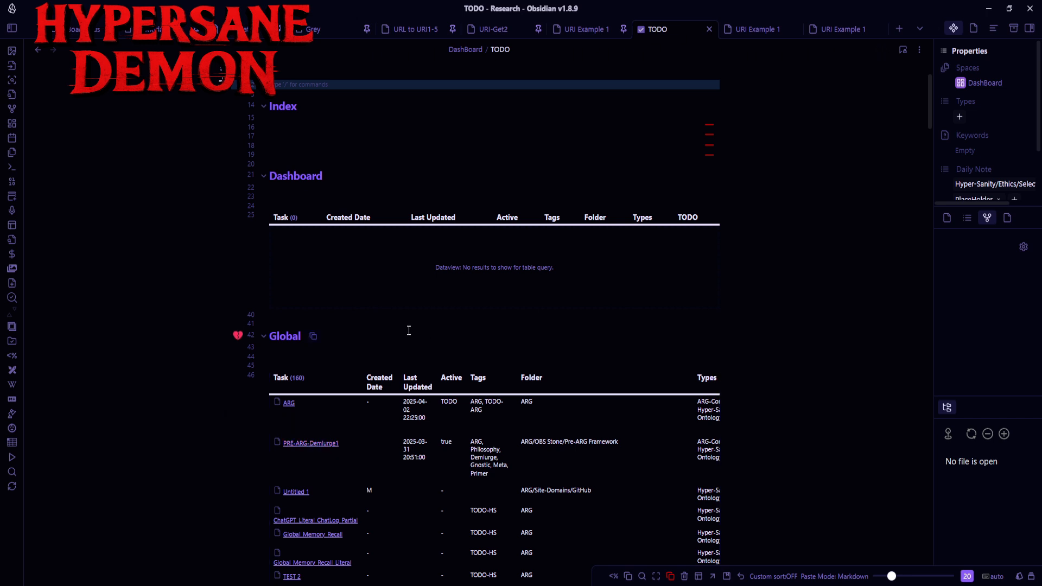
left_click(369, 348)
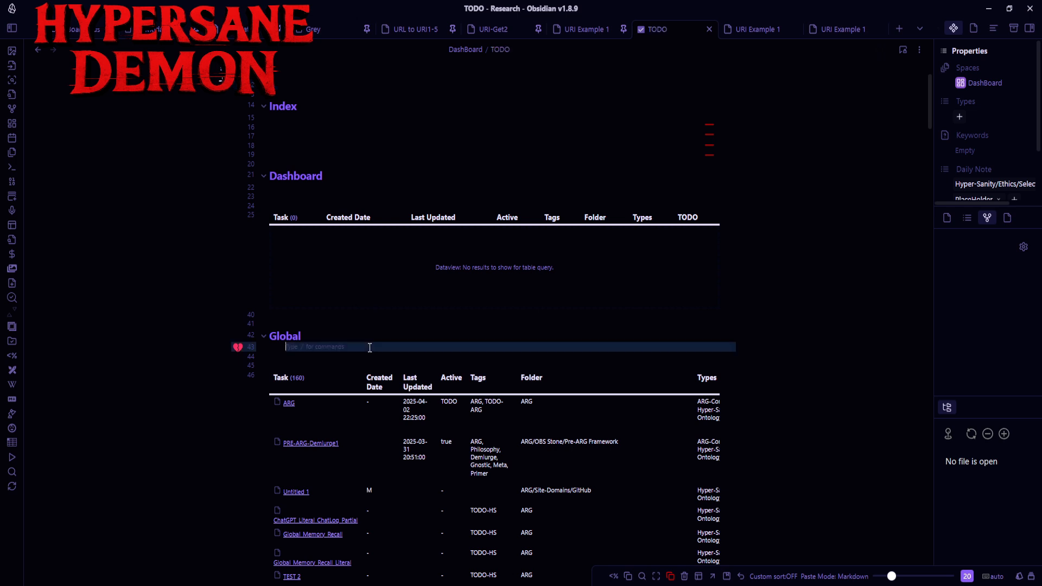
left_click(370, 348)
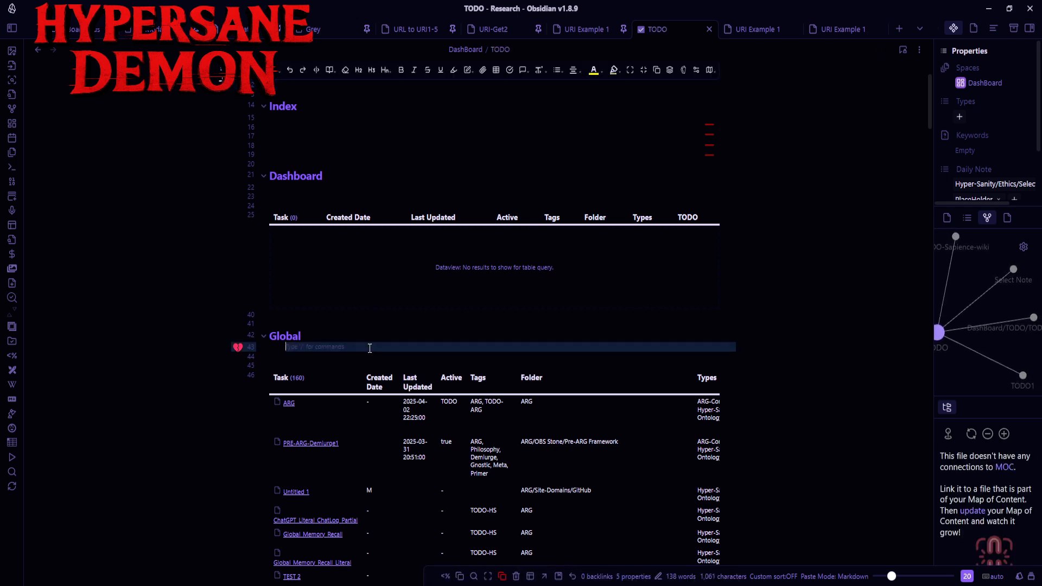